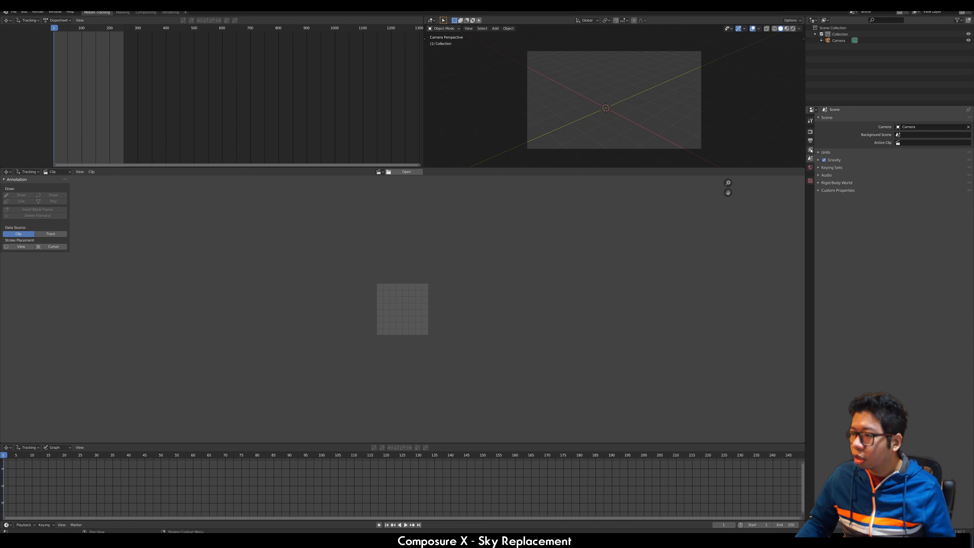
Step: Set the scene's output frame rate to 23.98 fps
left_click(811, 150)
left_click(811, 141)
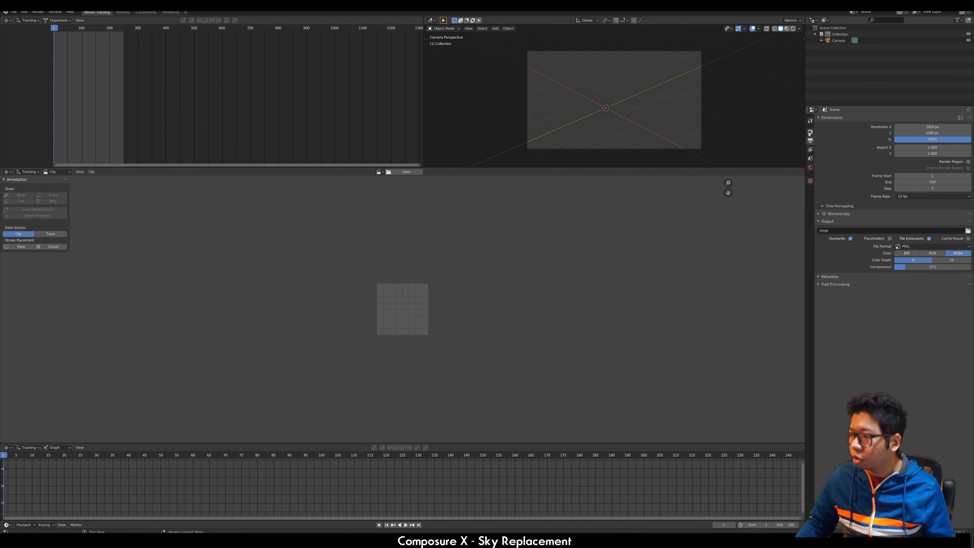
left_click(913, 196)
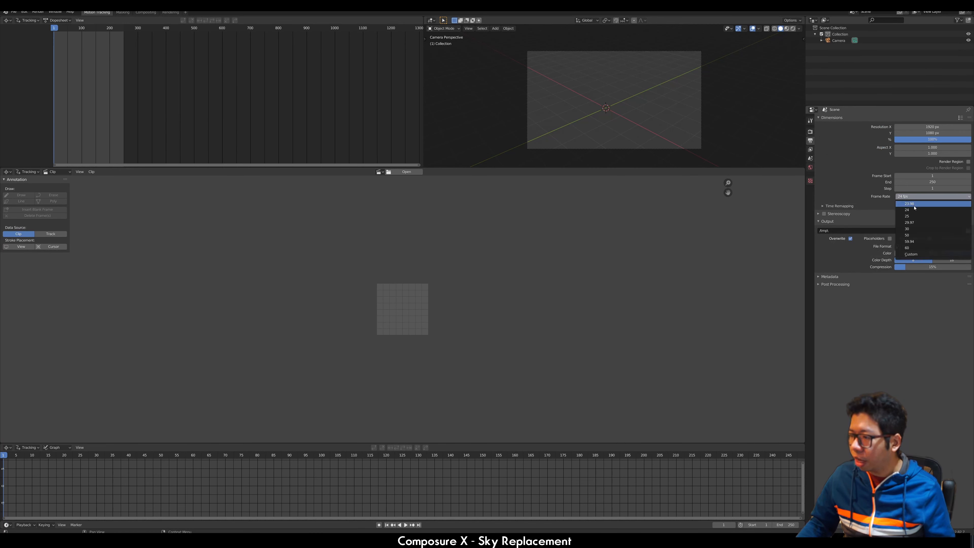
left_click(914, 204)
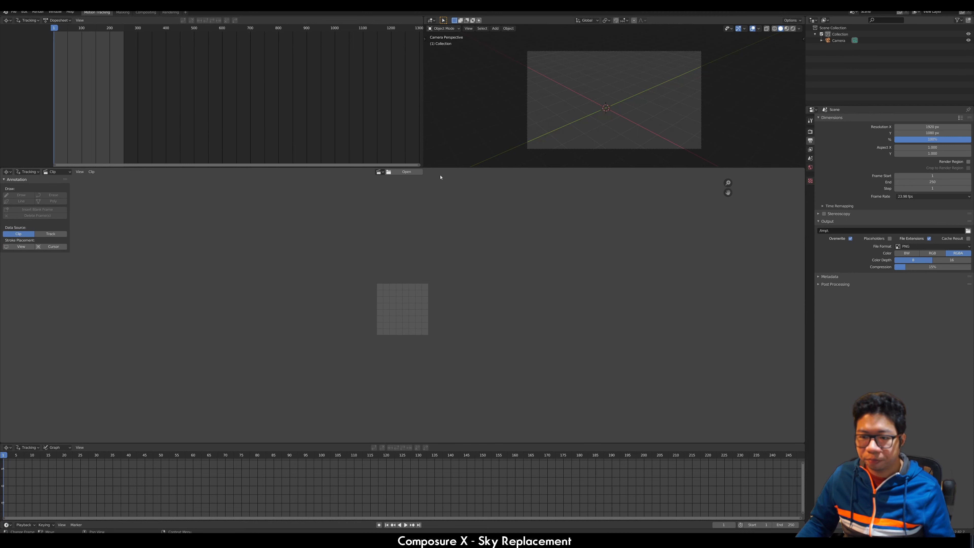
Step: Load 377_HD.mov from the stab footage folder as the movie clip, using the folder path copied from File Explorer
left_click(409, 172)
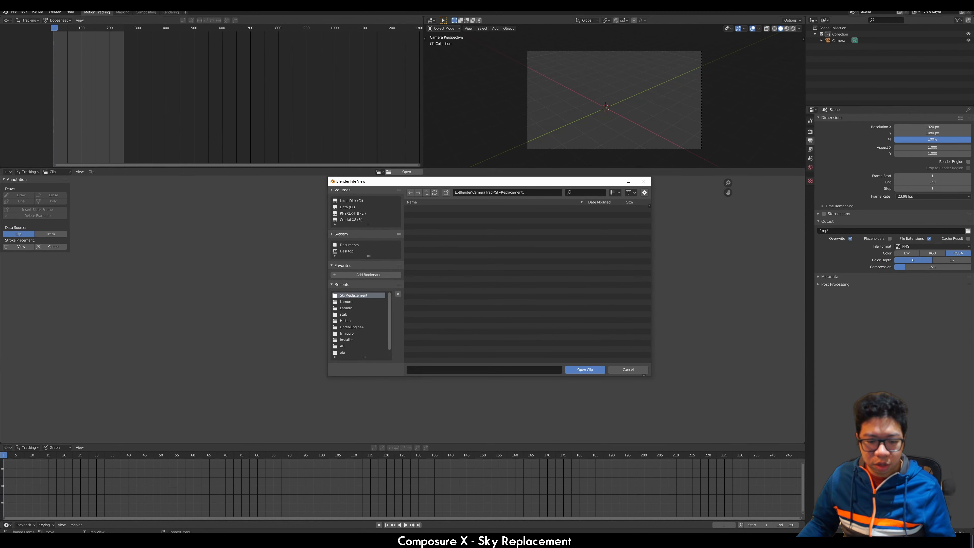
left_click(33, 513)
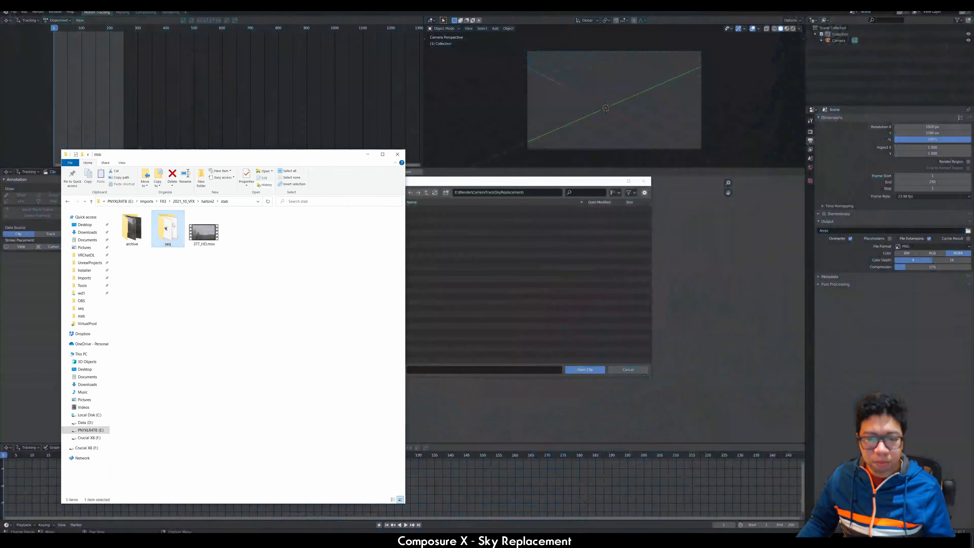
left_click(235, 202)
key("ctrl+c")
left_click(367, 154)
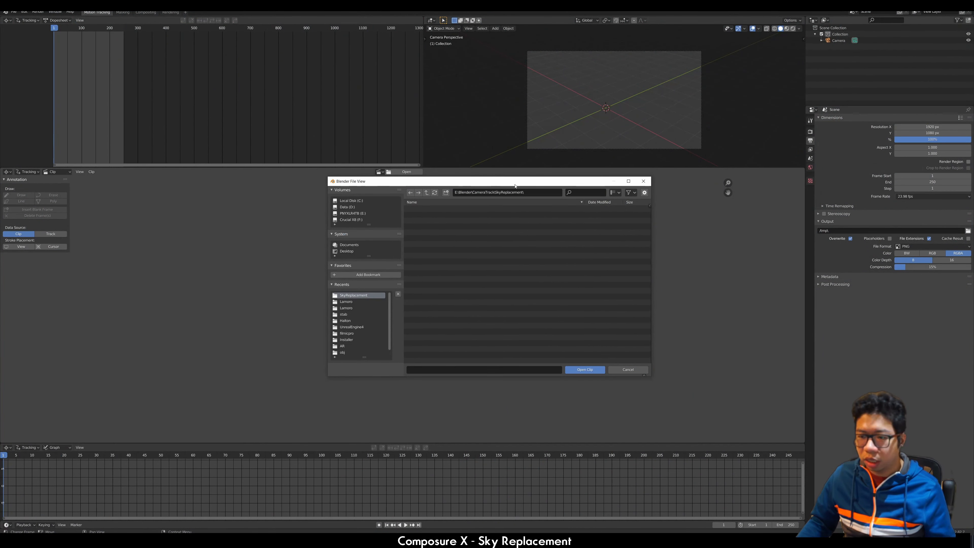
left_click(541, 192)
key("ctrl+v")
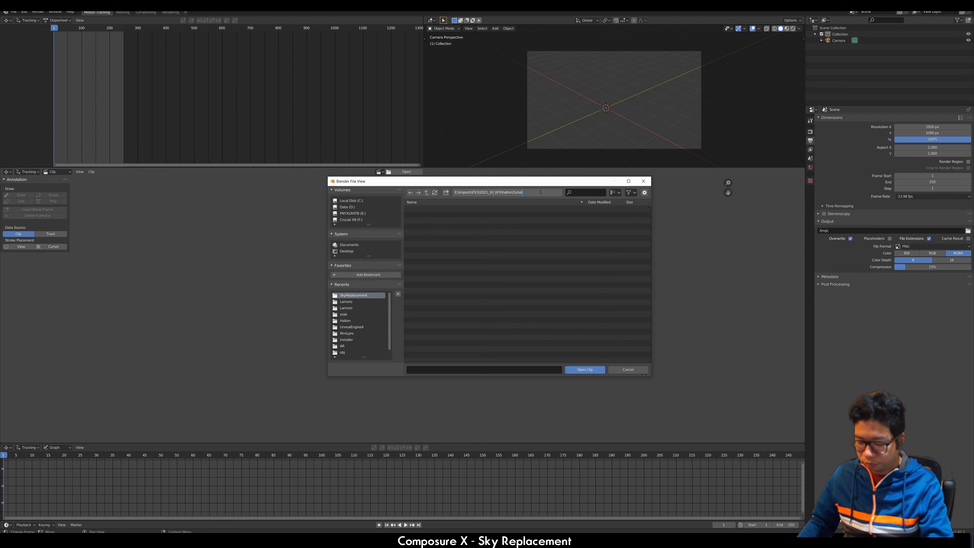
key("Return")
double_click(432, 224)
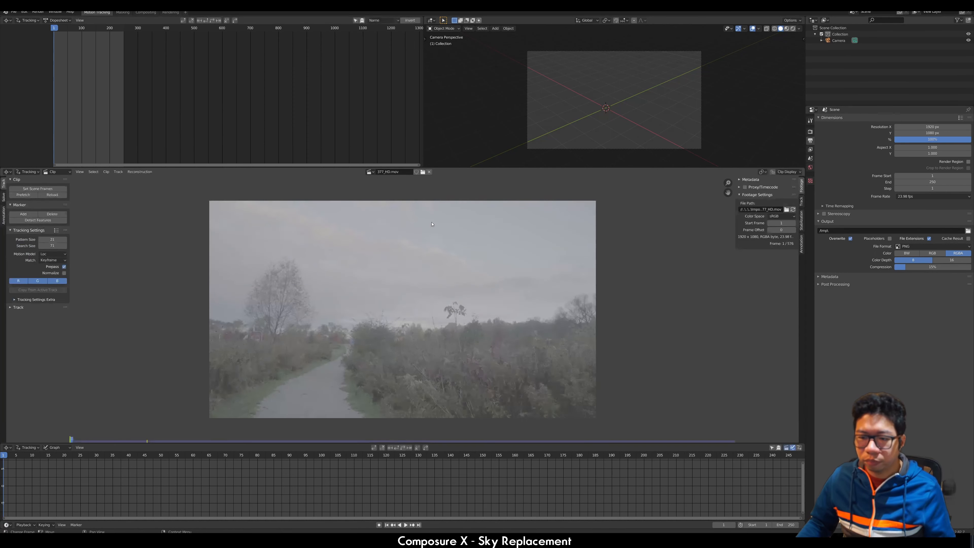
Step: Match the scene frame range to the clip, scrub through the footage and return to frame 1
left_click(48, 189)
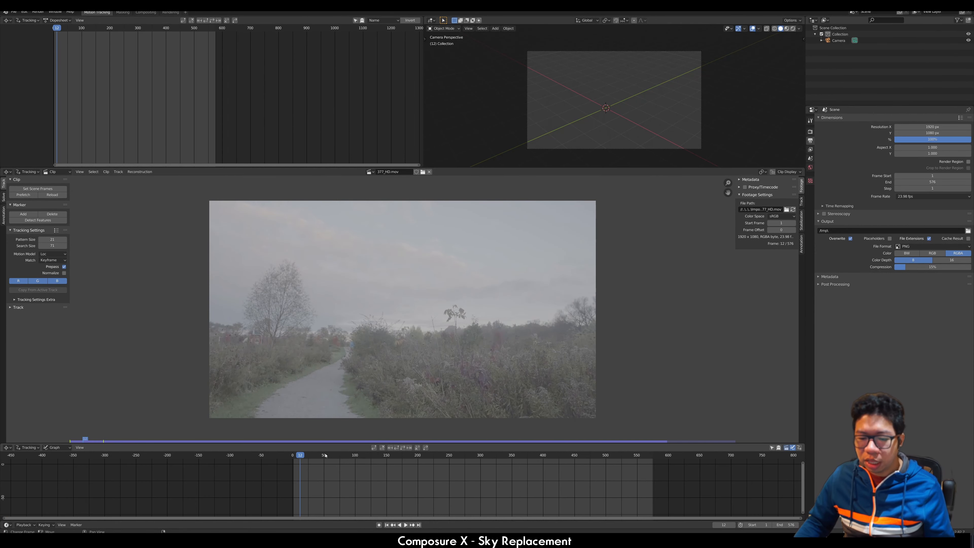
left_click(322, 456)
left_click_drag(380, 456, 453, 457)
mouse_move(337, 457)
left_mouse_down()
mouse_move(303, 458)
mouse_move(398, 456)
mouse_move(323, 458)
left_mouse_up()
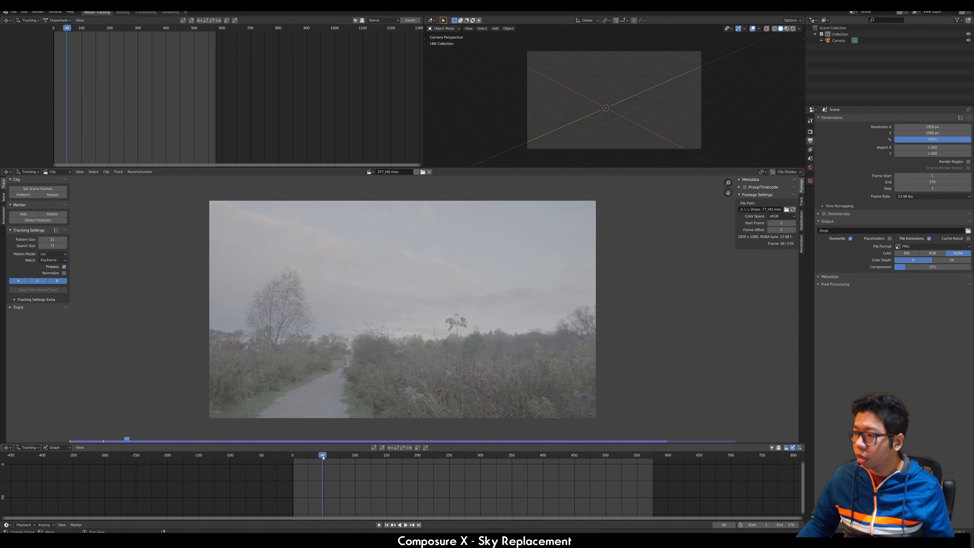
key("shift+Left")
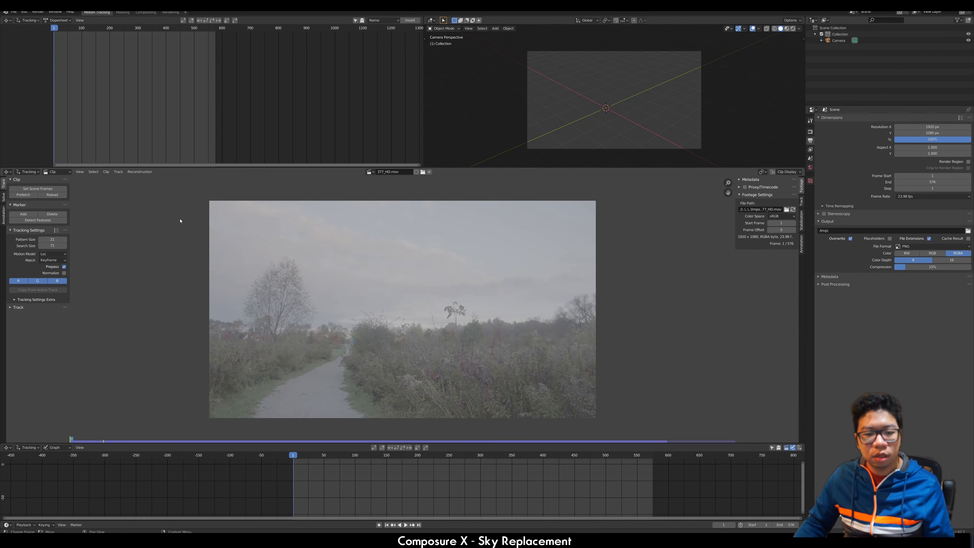
Step: Detect features on frame 1 with a lowered threshold and a distance of 80
left_click(64, 222)
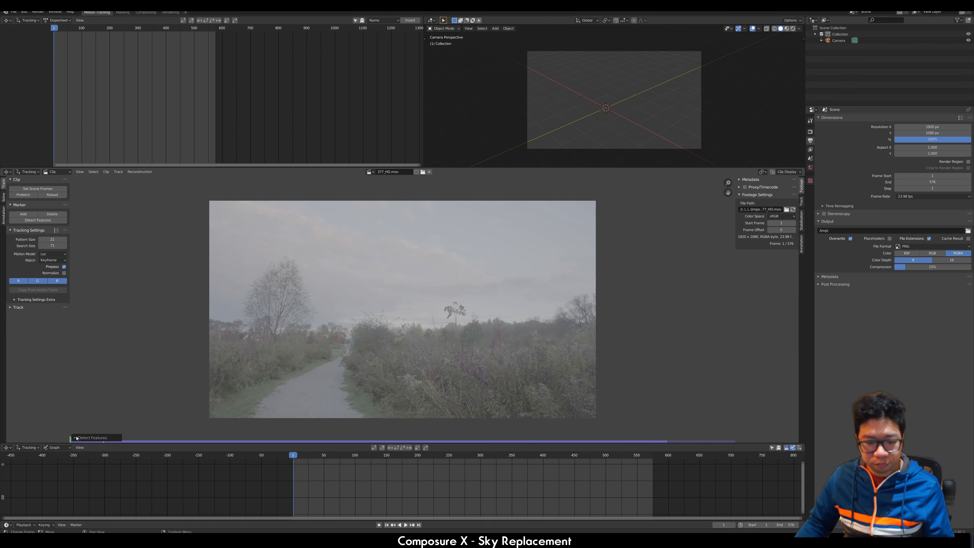
left_click(76, 438)
left_click(148, 429)
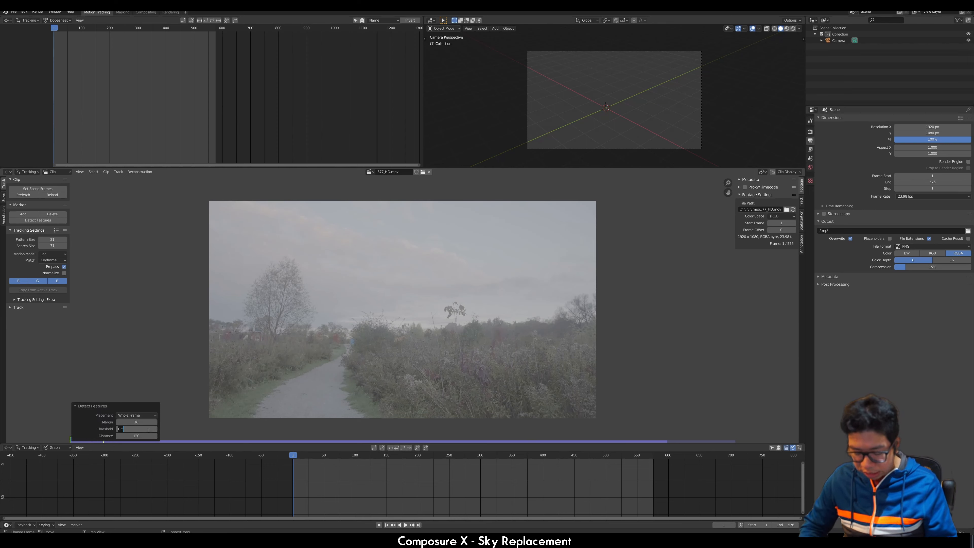
key("BackSpace")
key("BackSpace")
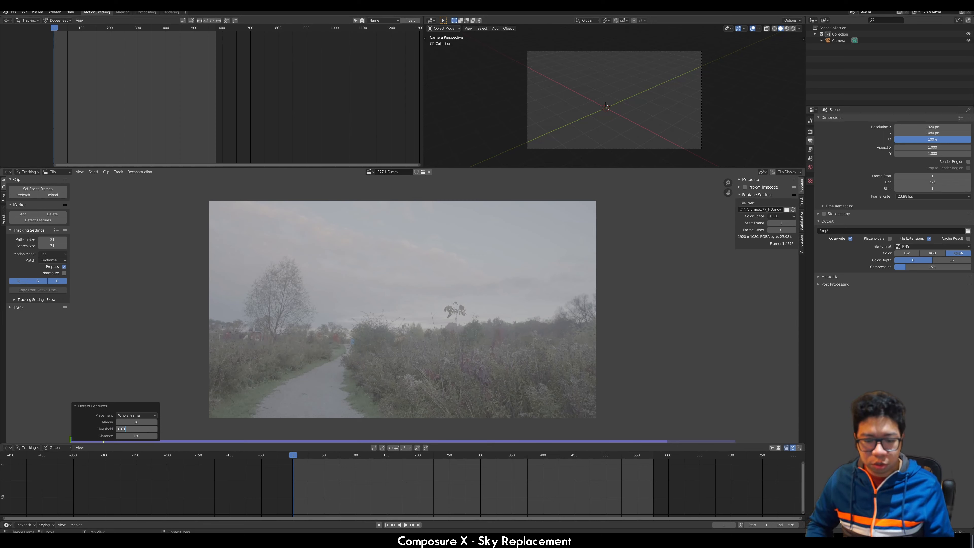
key("Tab")
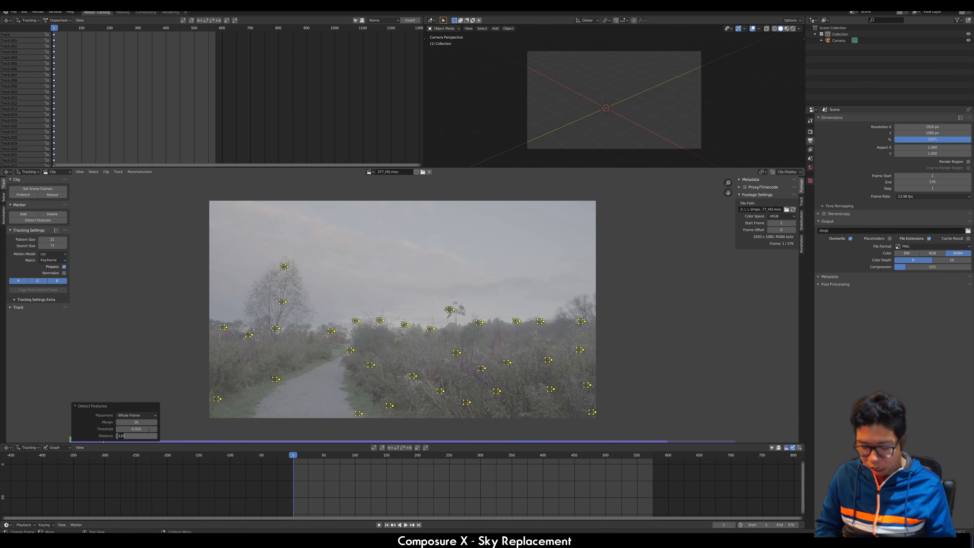
type("80")
key("Return")
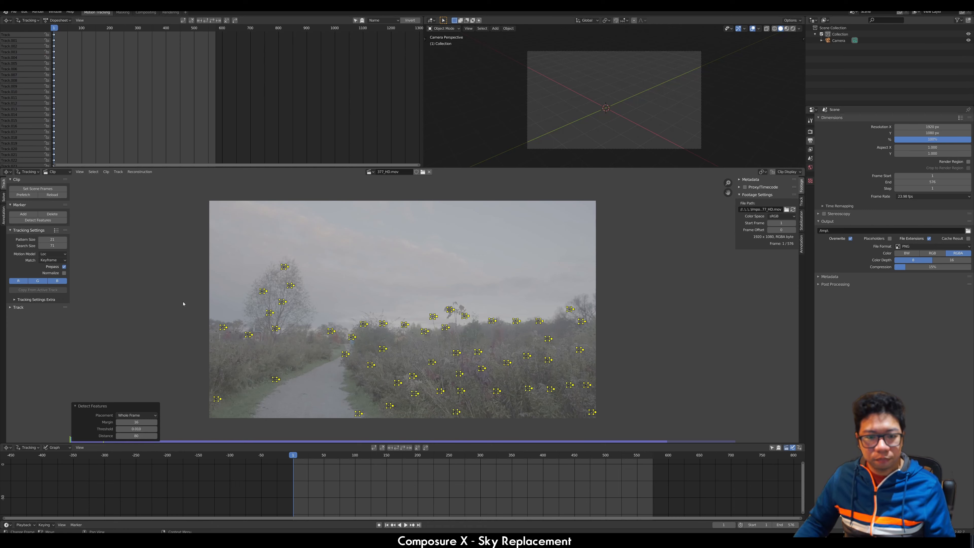
Step: Track the detected markers forward to frame 136 and detect new features there
left_click(403, 448)
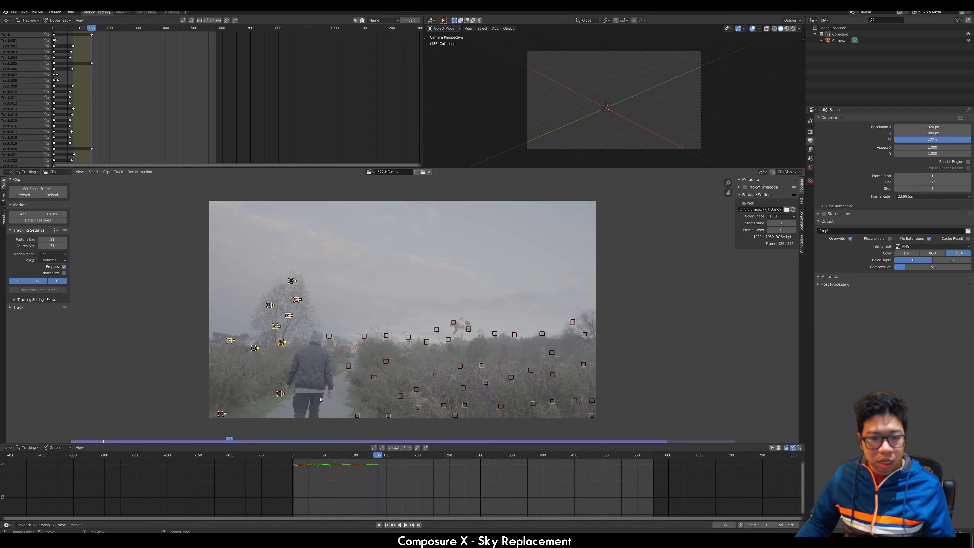
left_click(37, 219)
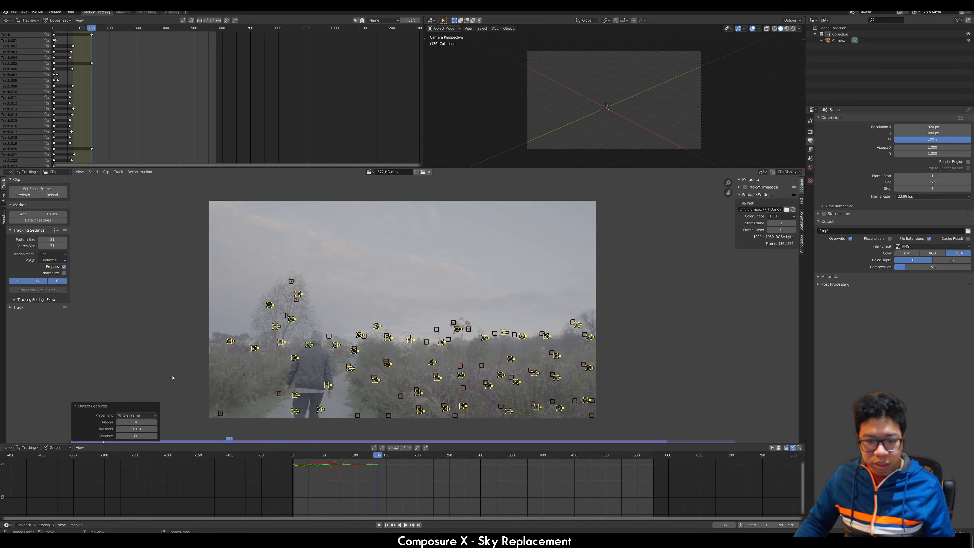
Step: Delete the six new tracks that sit on the walking person at frame 136
left_click(309, 344)
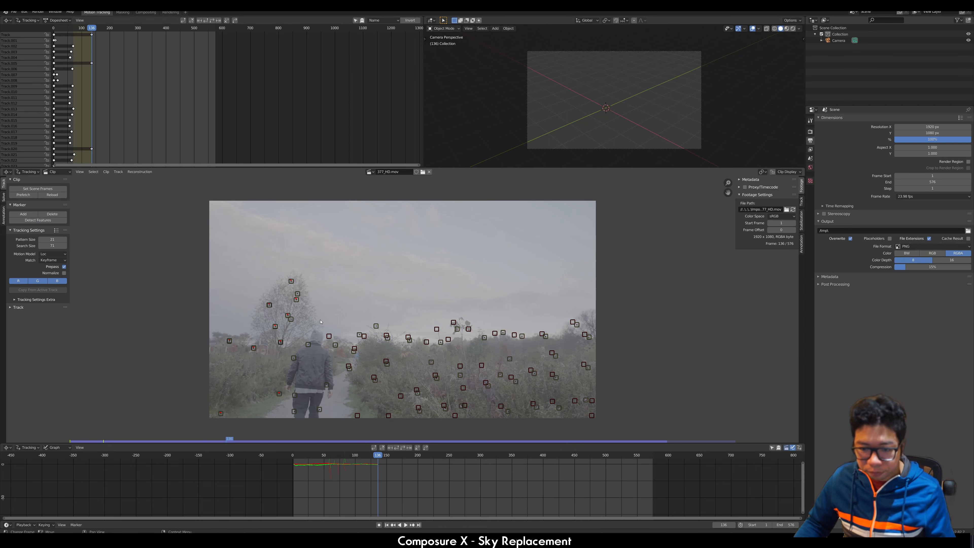
key("x")
left_click(310, 345)
left_click(293, 357)
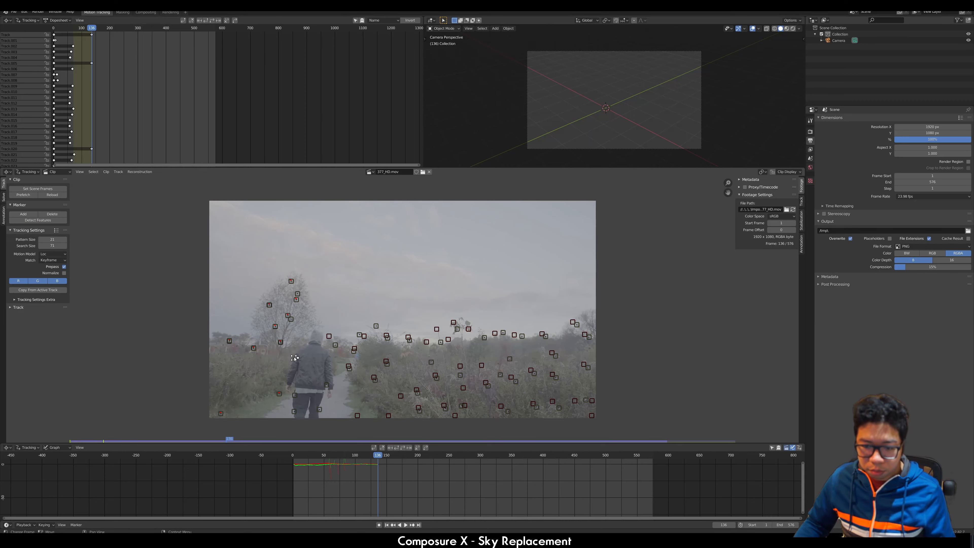
key("x")
left_click(293, 358)
left_click(327, 385)
key("x")
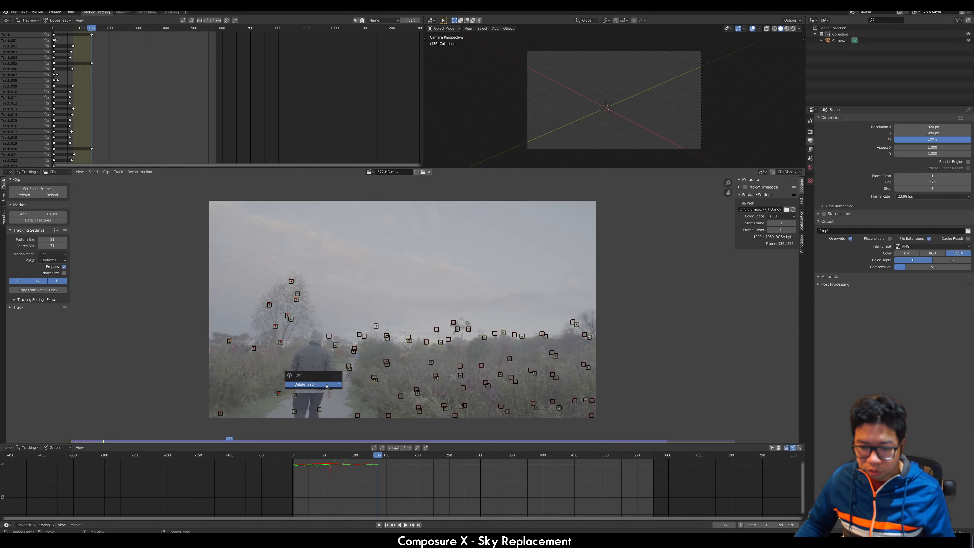
left_click(326, 385)
left_click(295, 396)
key("x")
left_click(296, 397)
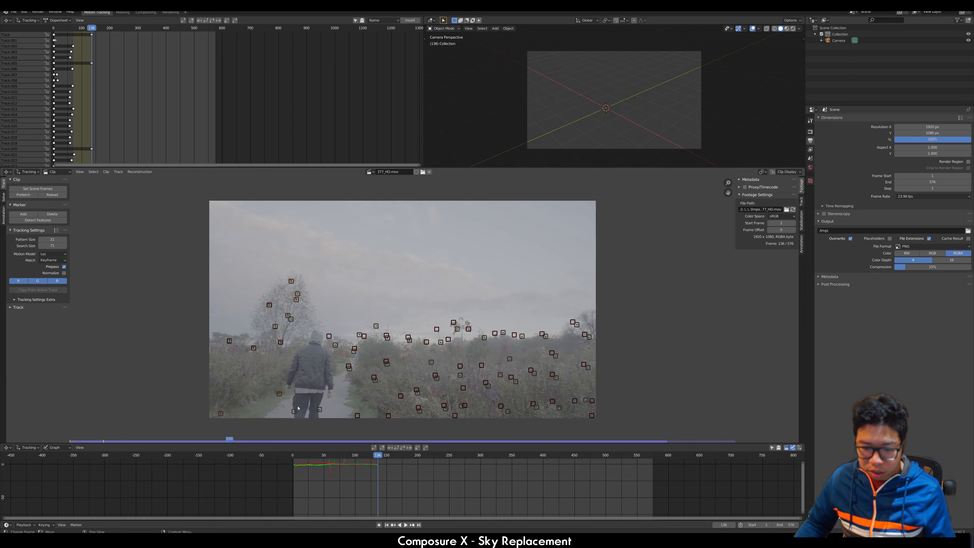
left_click(294, 412)
key("x")
left_click(295, 412)
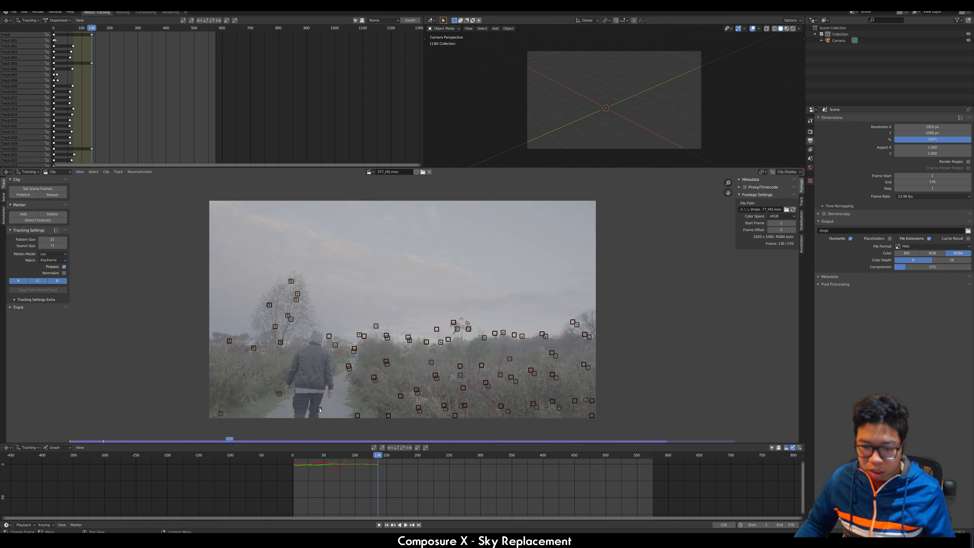
left_click(320, 410)
key("x")
left_click(320, 411)
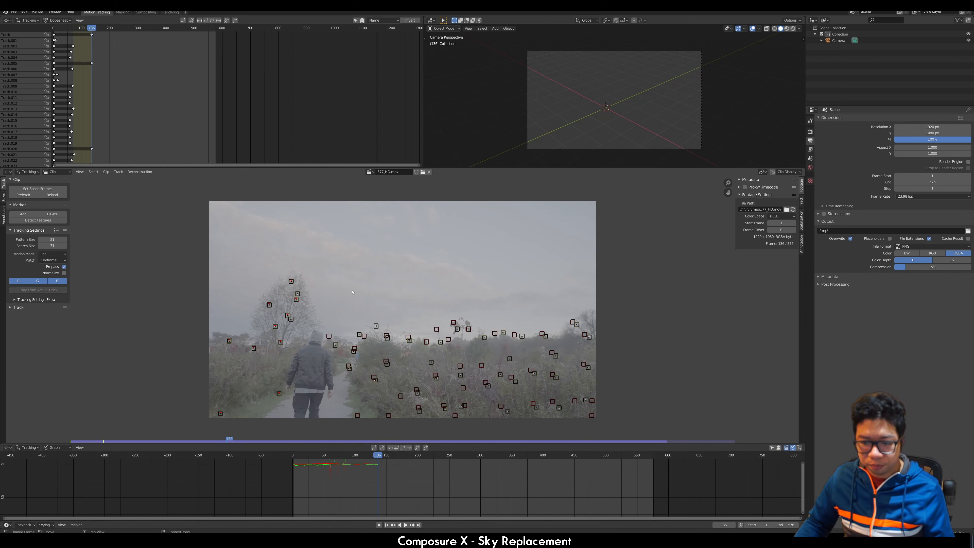
Step: Track all markers forward from frame 136 to frame 342 and detect additional features there
key("a")
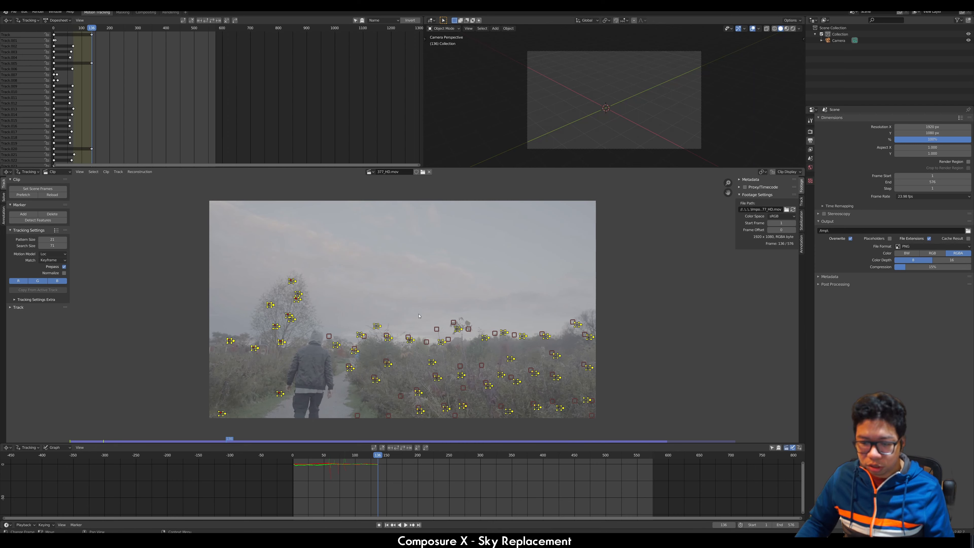
left_click(403, 448)
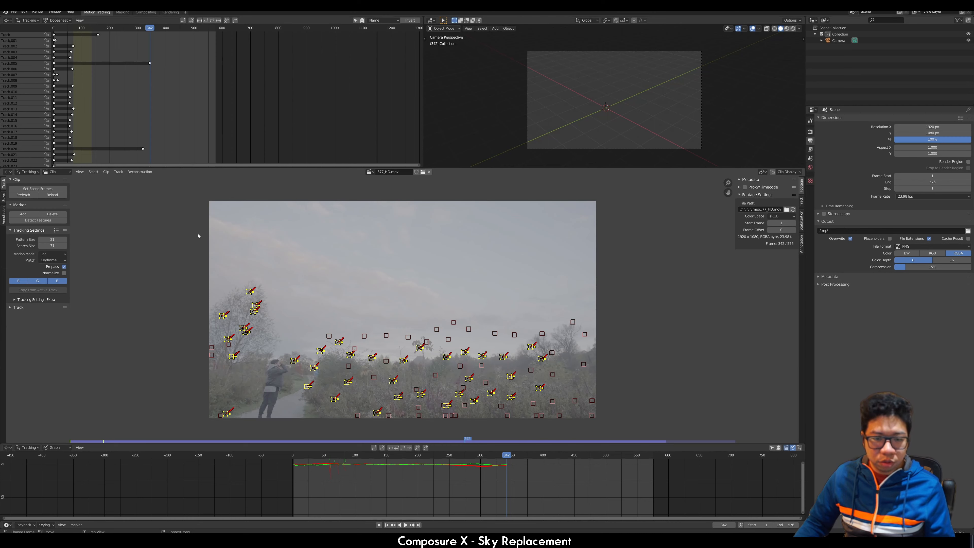
left_click(65, 220)
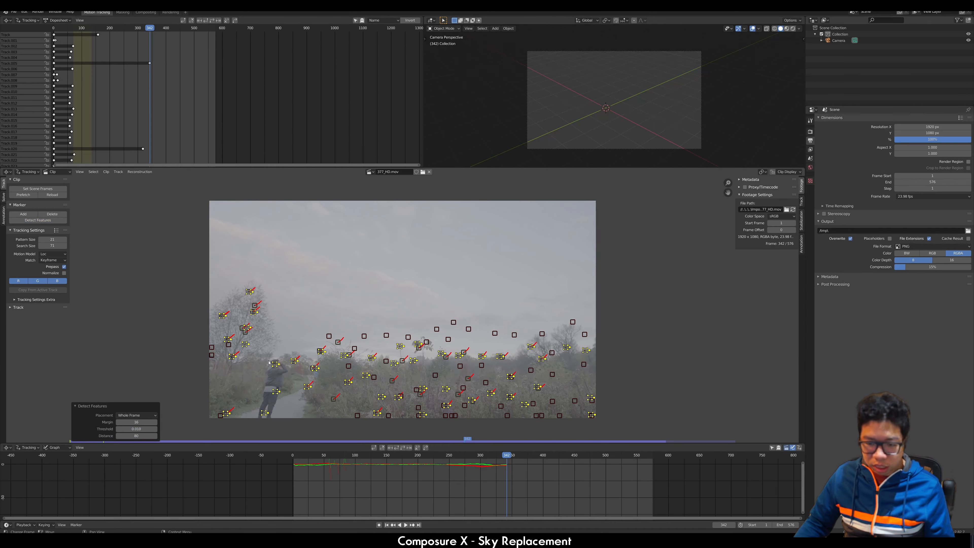
Step: Delete the three new tracks on the person's head, legs and feet at frame 342
left_click(291, 323)
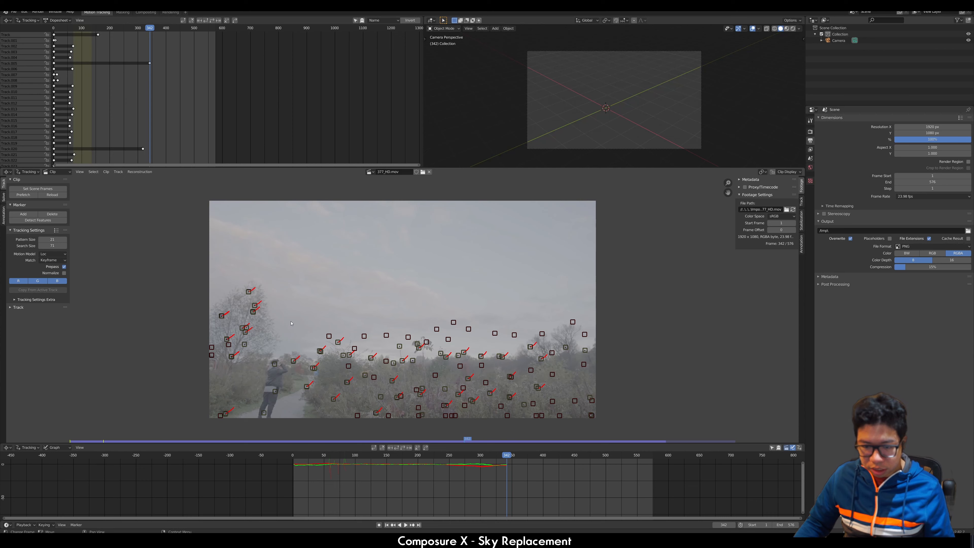
left_click(275, 364)
key("Delete")
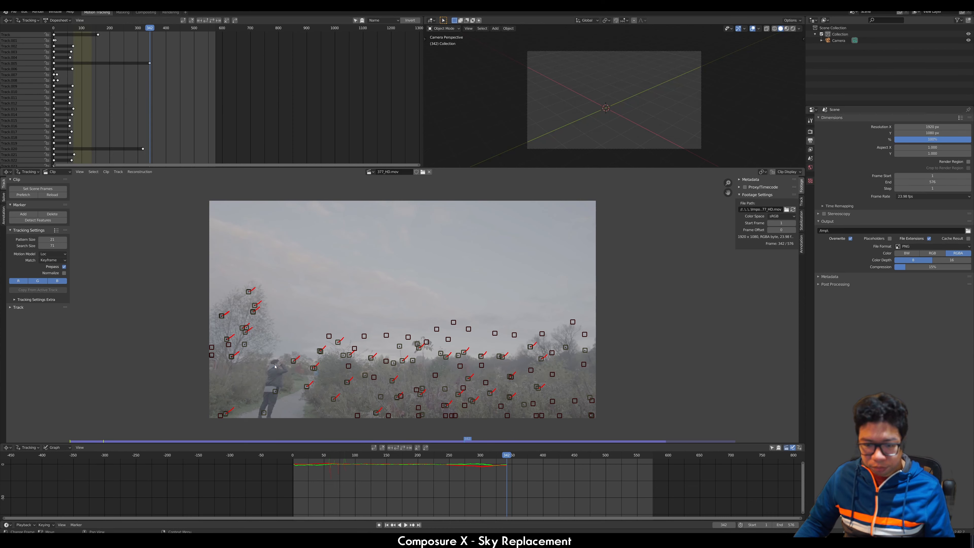
left_click(278, 391)
key("Delete")
left_click(278, 392)
left_click(264, 413)
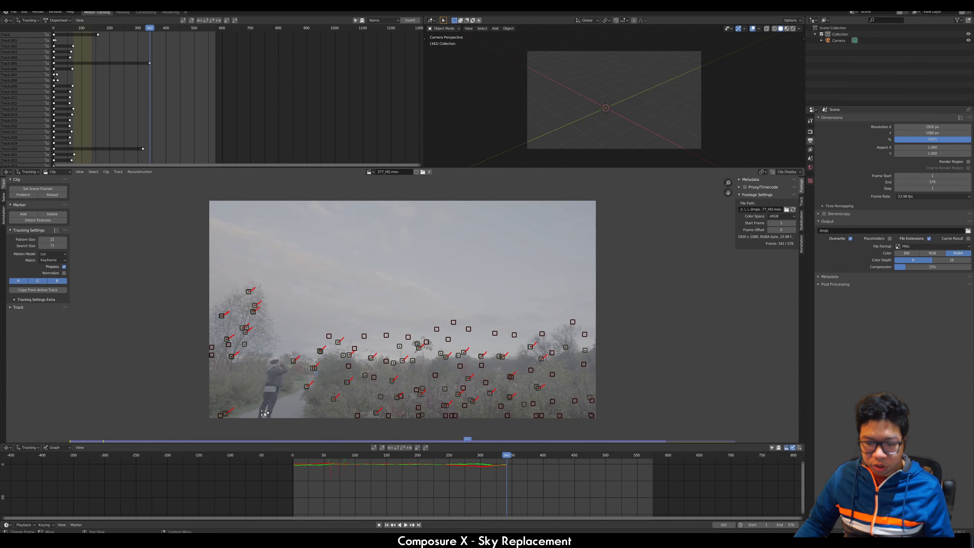
key("Delete")
left_click(251, 398)
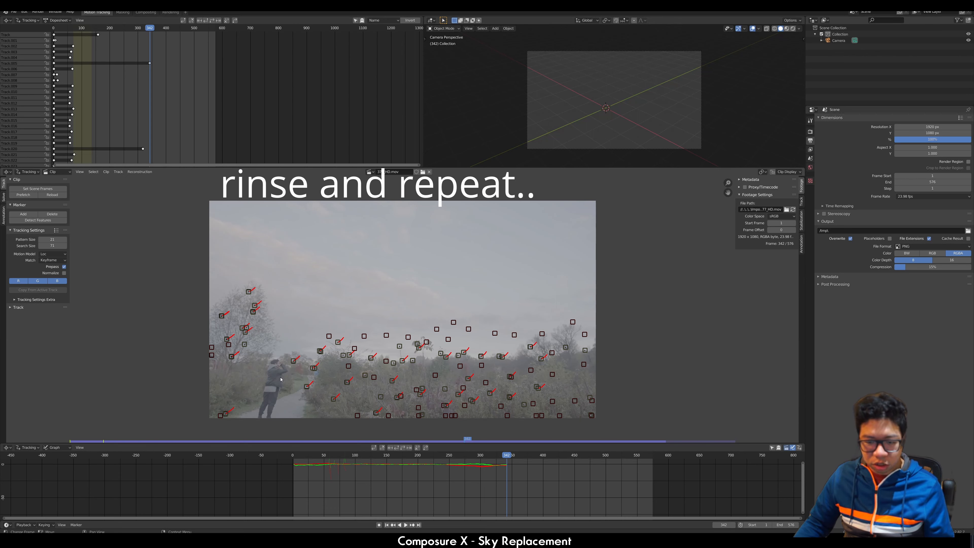
Step: Select all remaining markers and track them forward from frame 342 to the clip's last frame, 576
key("shift+g")
left_click(313, 267)
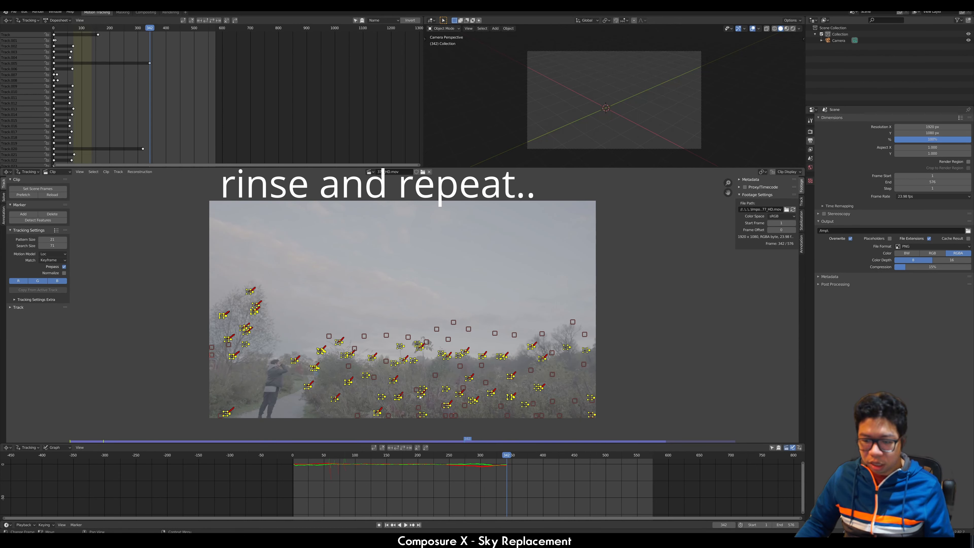
left_click(403, 448)
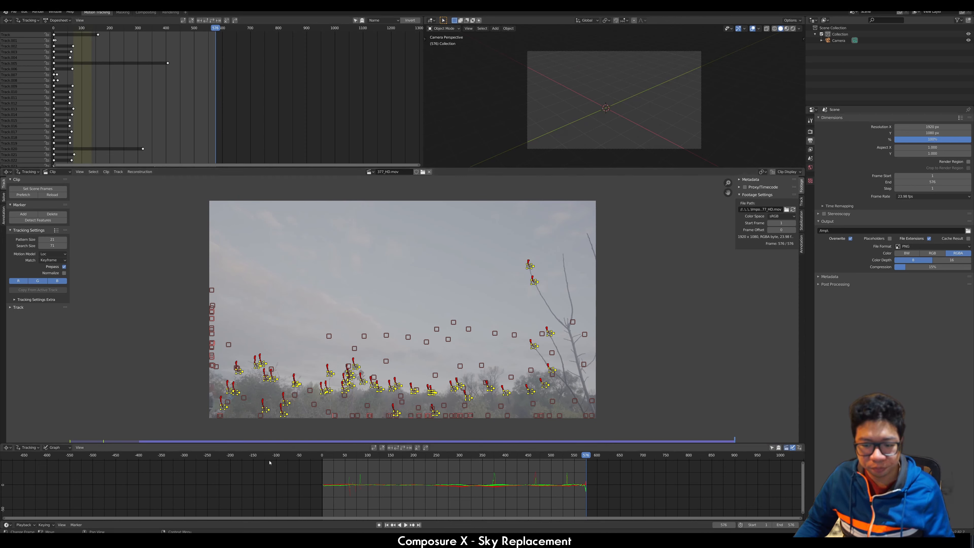
Step: Delete the outlier tracks whose curves spike around frames 80 and 60 in the tracking graph
left_click(360, 480)
key("Delete")
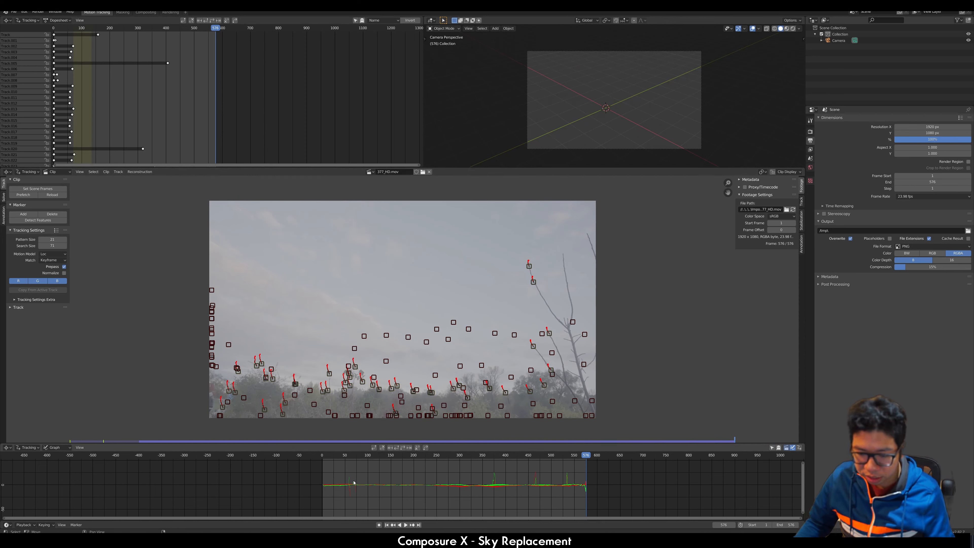
left_click(349, 482)
key("Delete")
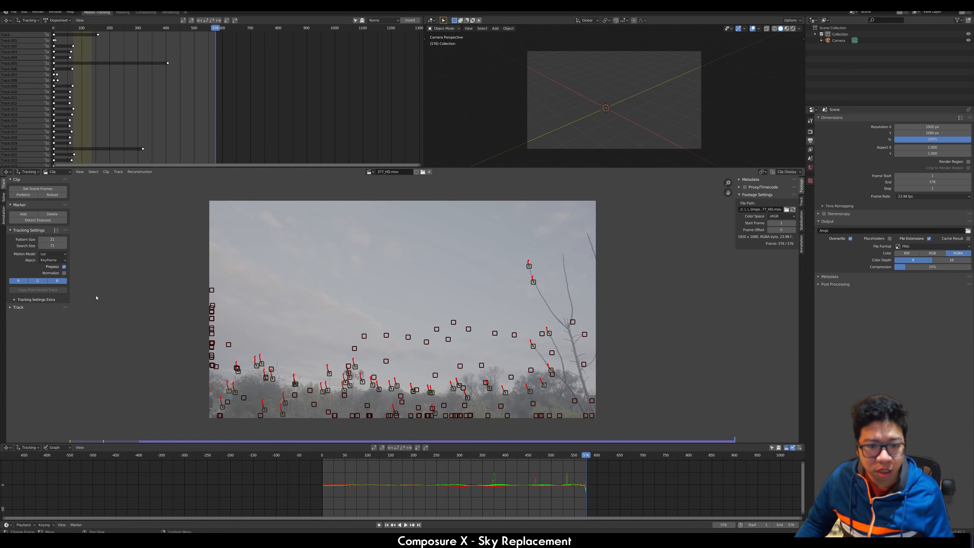
Step: Filter the tracks with a track threshold of 10 and delete the tracks it selects
left_click(4, 197)
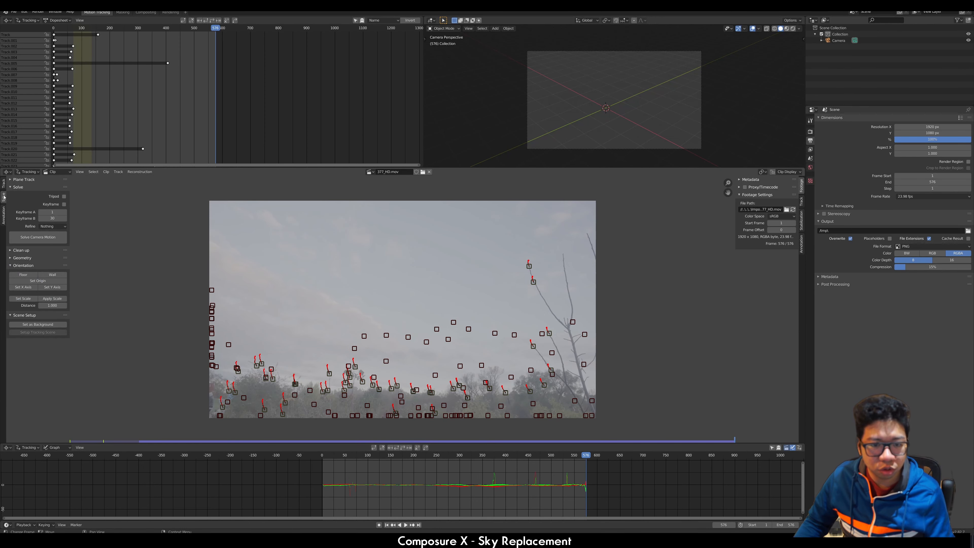
left_click(22, 251)
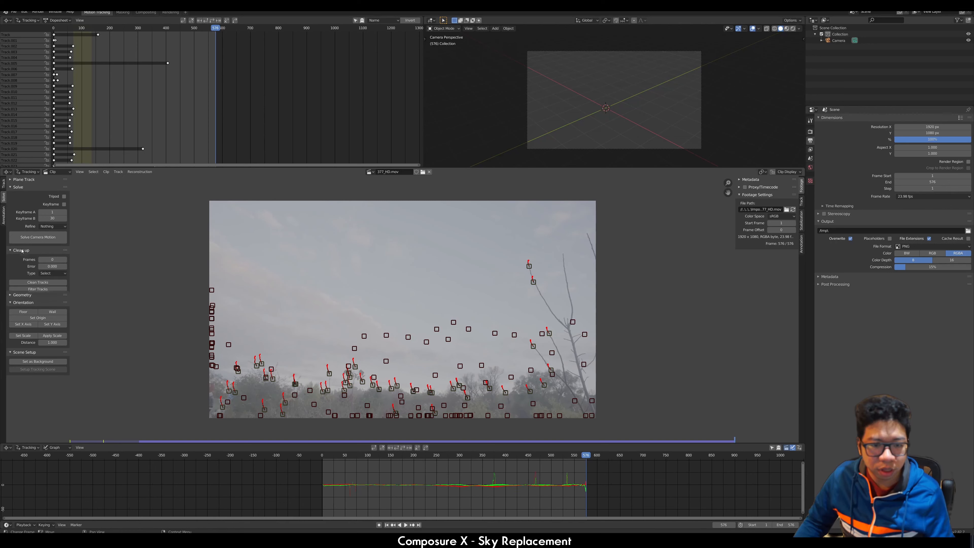
left_click(51, 290)
left_click(149, 437)
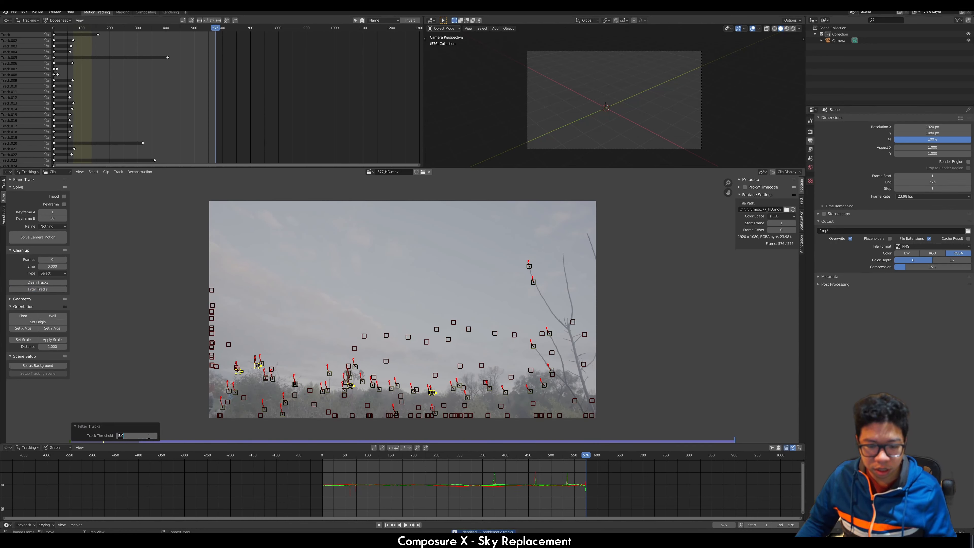
type("1")
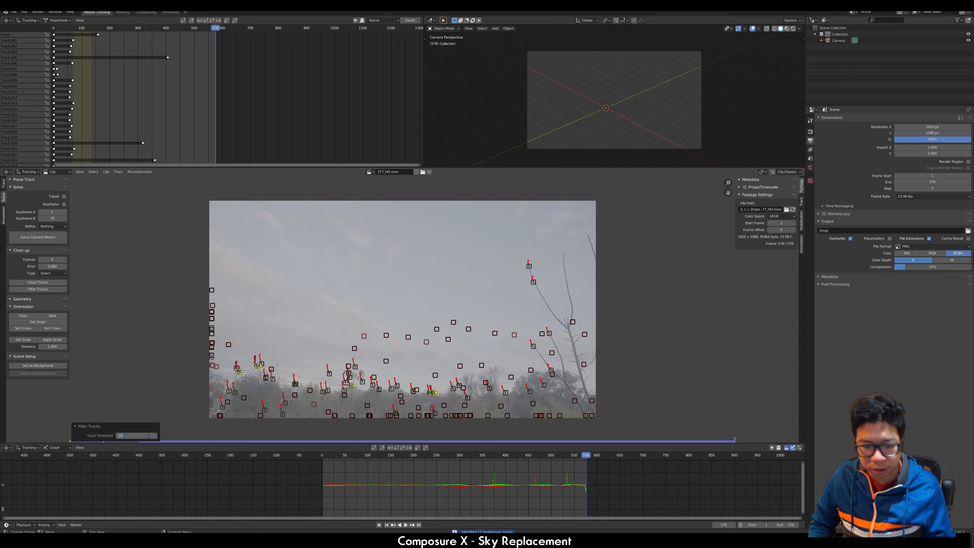
type("0")
key("Return")
key("x")
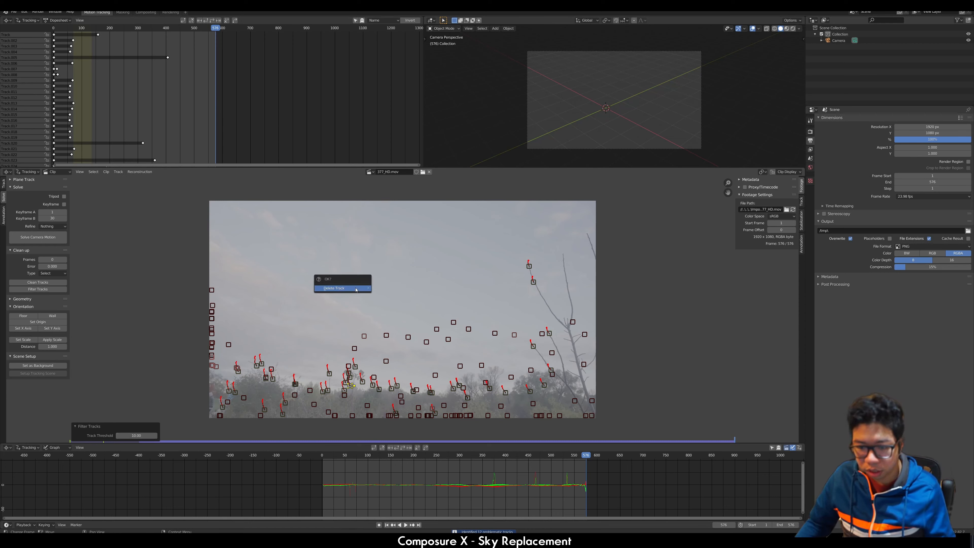
left_click(356, 290)
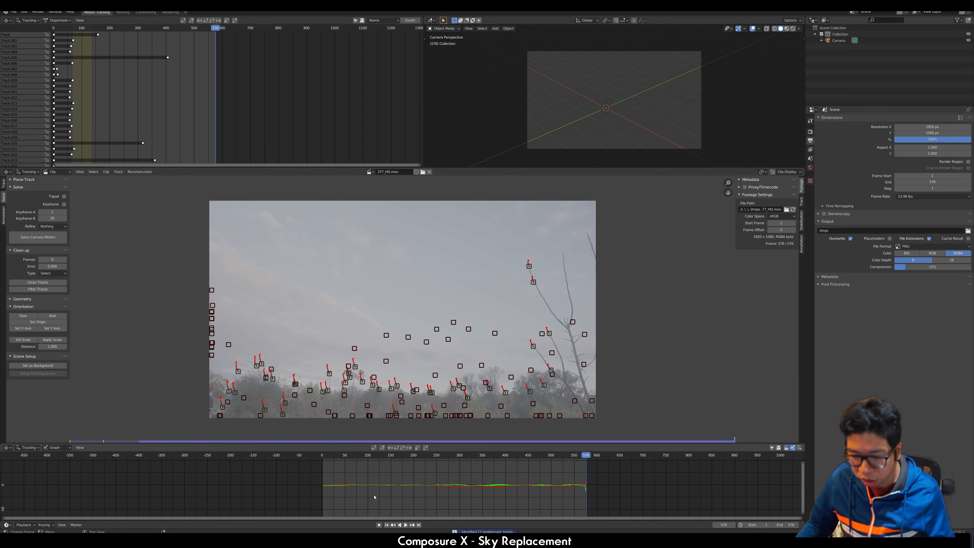
Step: Delete the outlier tracks whose curves stray around frames 67 and 74 in the tracking graph
scroll(351, 487, "up", 6)
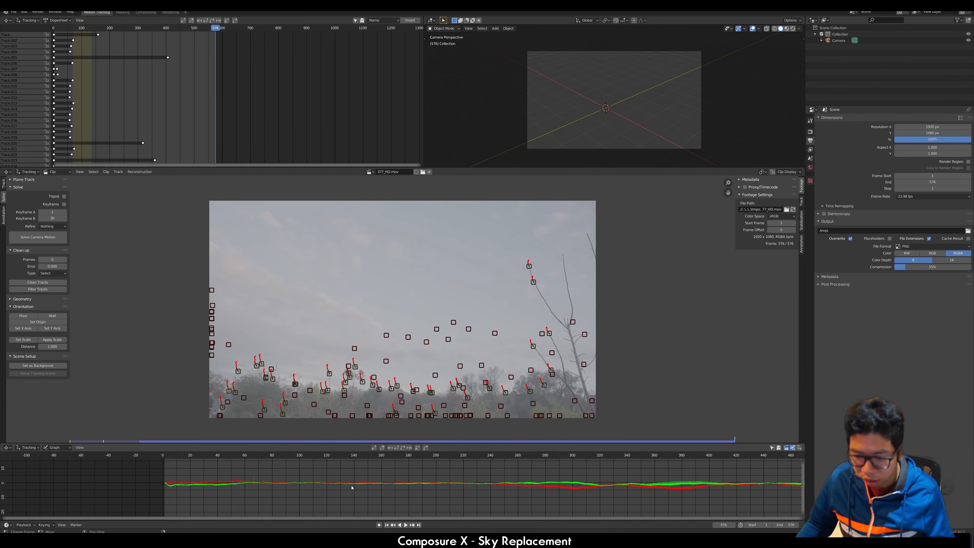
left_click(211, 474)
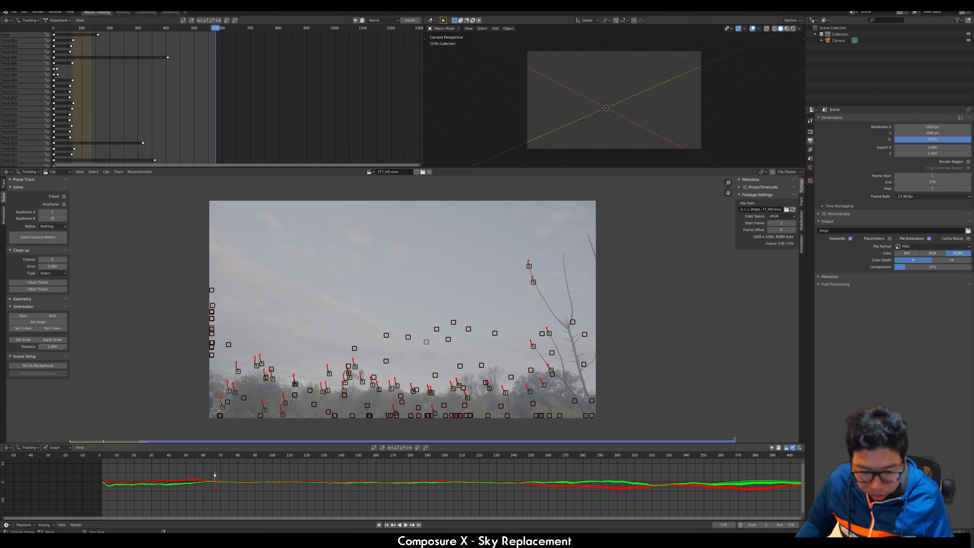
key("x")
left_click(215, 475)
left_click(229, 487)
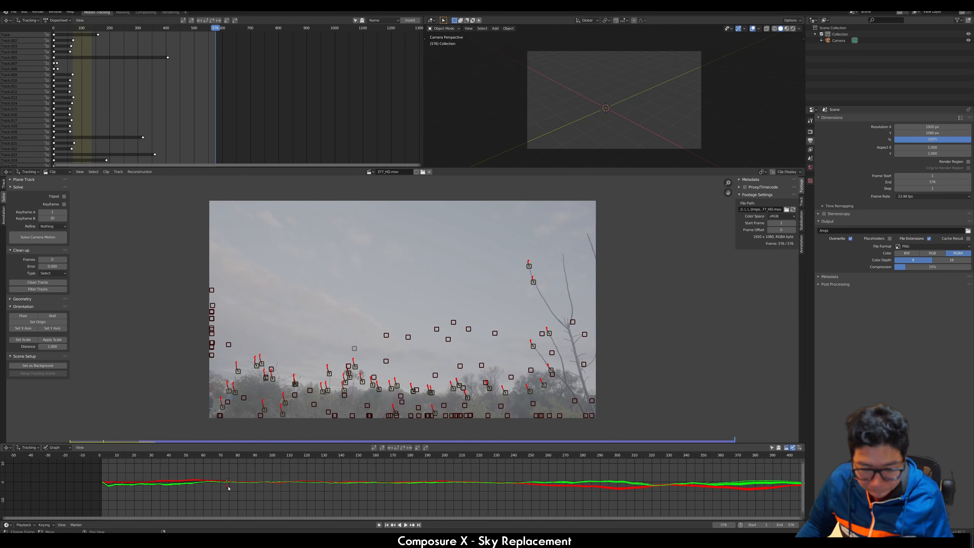
key("x")
left_click(228, 487)
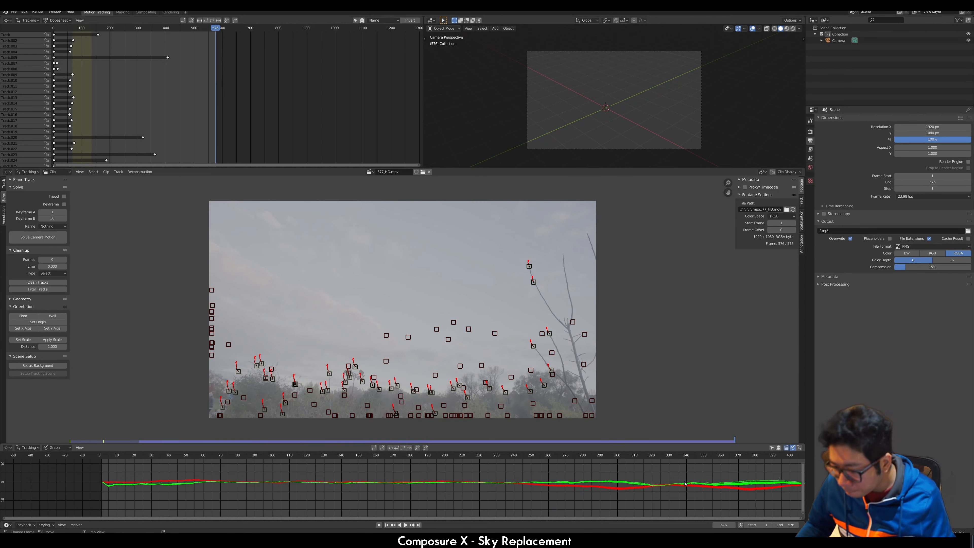
Step: Check the curves further along the tracking graph and delete the stray track around frame 350
scroll(683, 491, "up", 2)
scroll(625, 494, "down", 8, "ctrl")
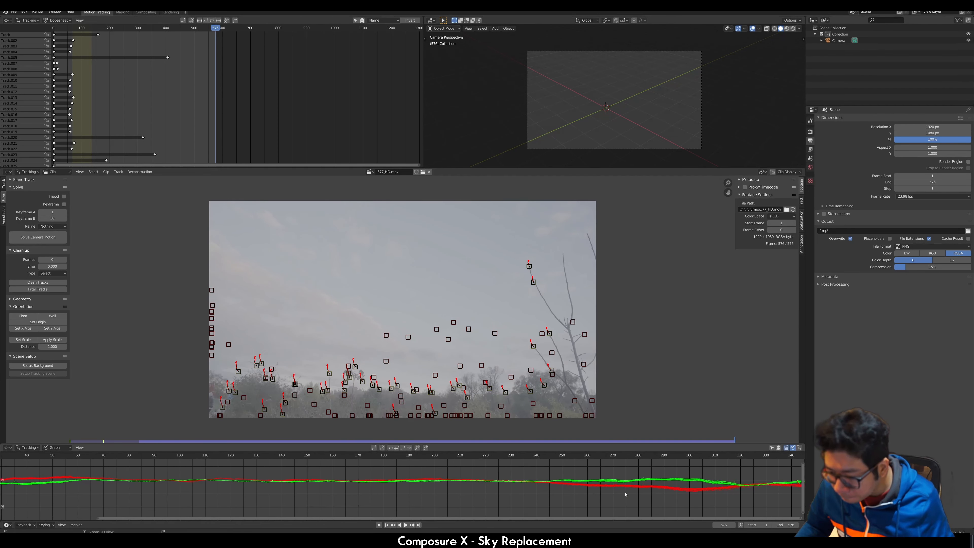
scroll(625, 495, "down", 2, "ctrl")
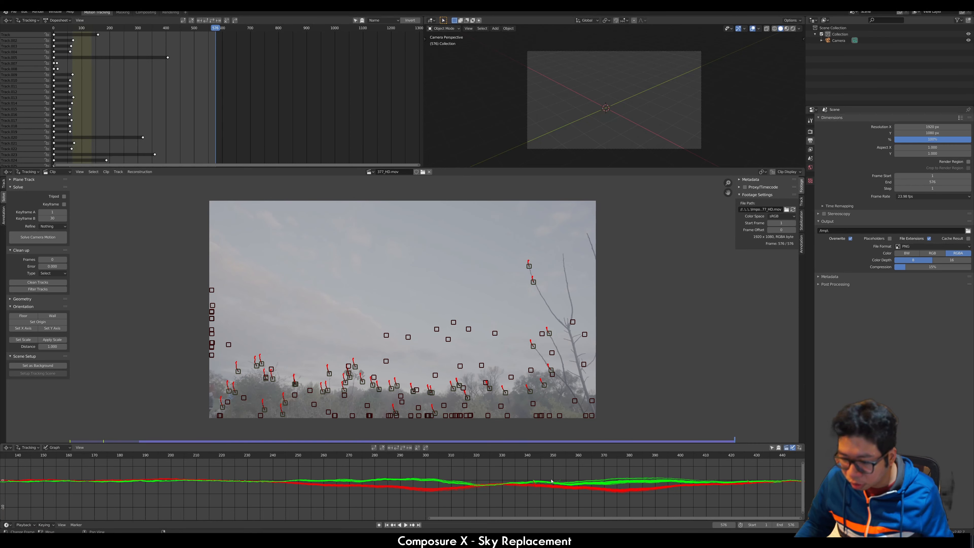
left_click_drag(576, 466, 516, 487)
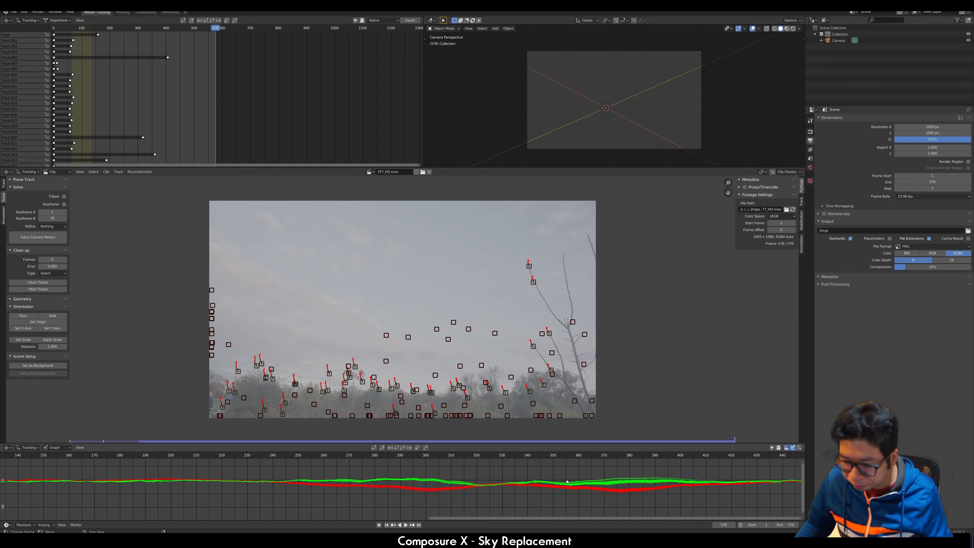
key("x")
left_click(560, 482)
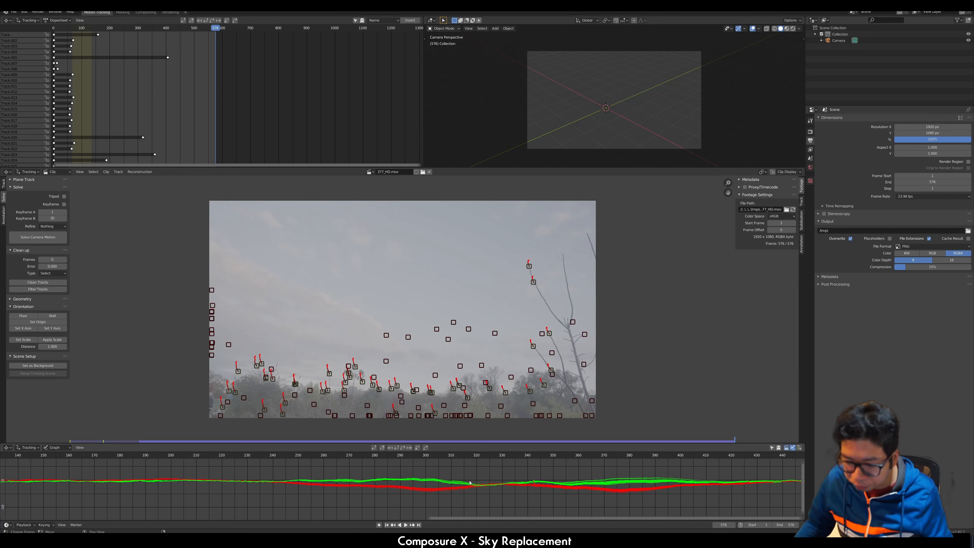
Step: Enable automatic keyframe selection, set Refine to a Focal Length combination, and solve the camera motion
left_click(64, 205)
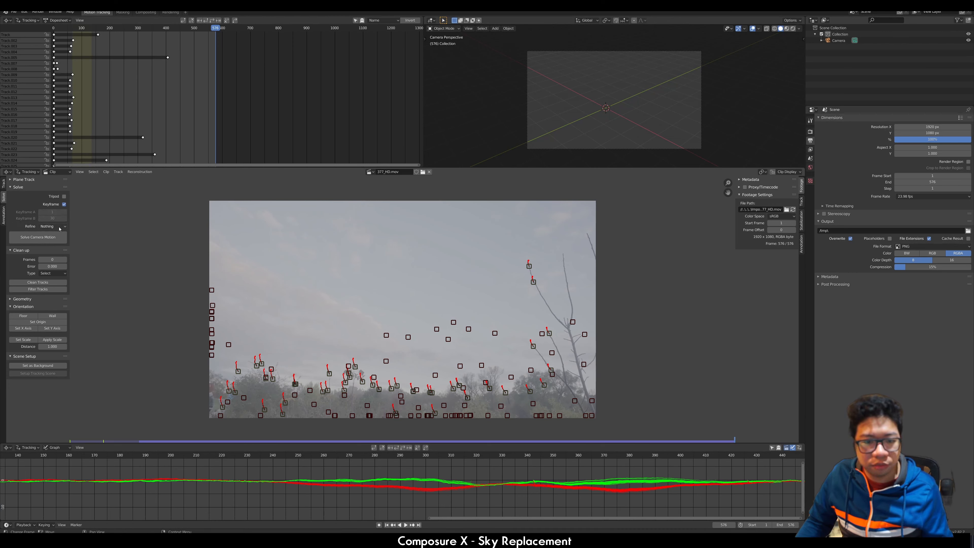
left_click(58, 226)
left_click(66, 254)
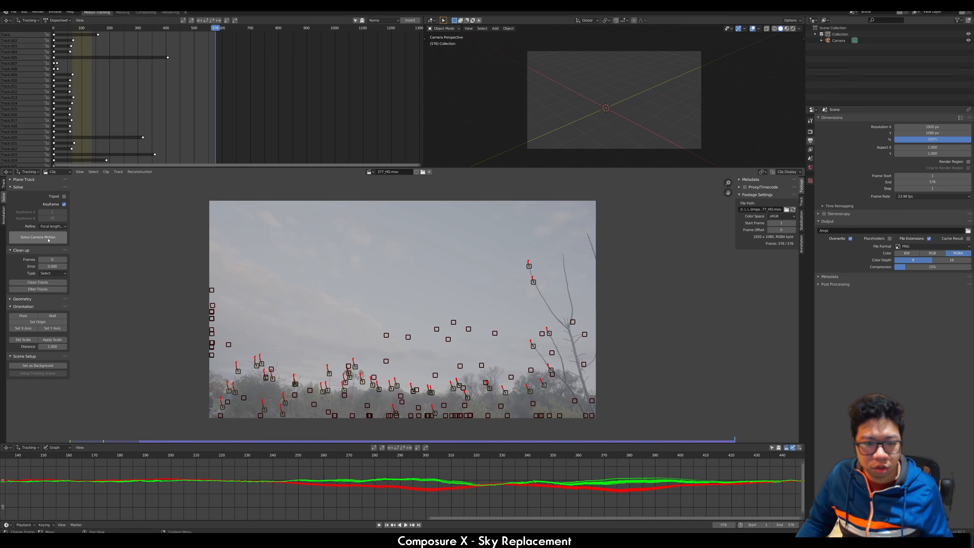
left_click(60, 237)
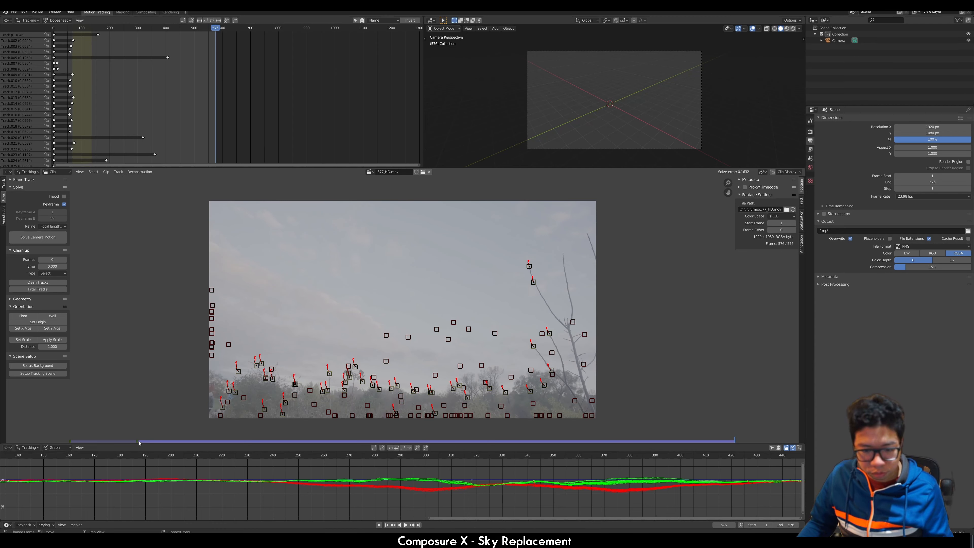
Step: Add three markers on the footpath and its edges at frame 70 for defining the floor
key("Home")
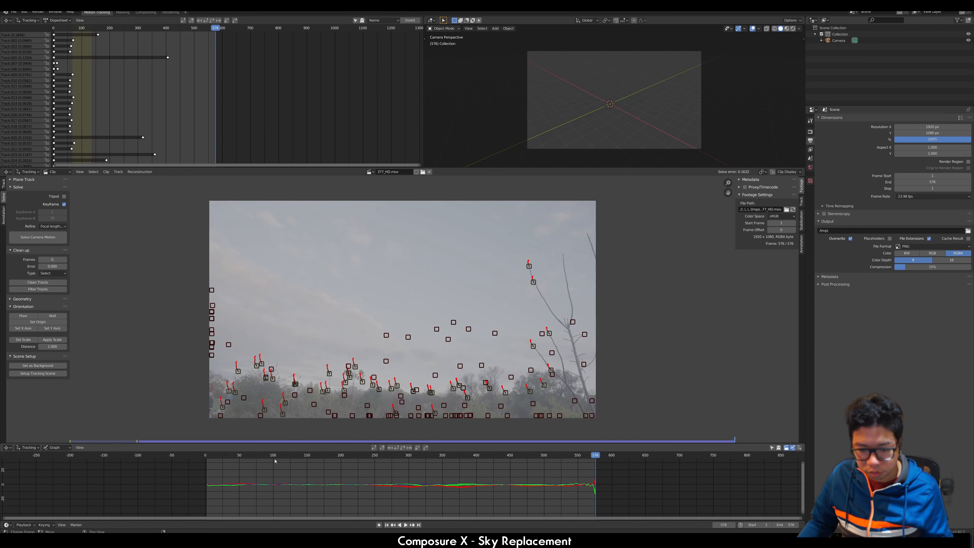
left_click_drag(275, 458, 211, 455)
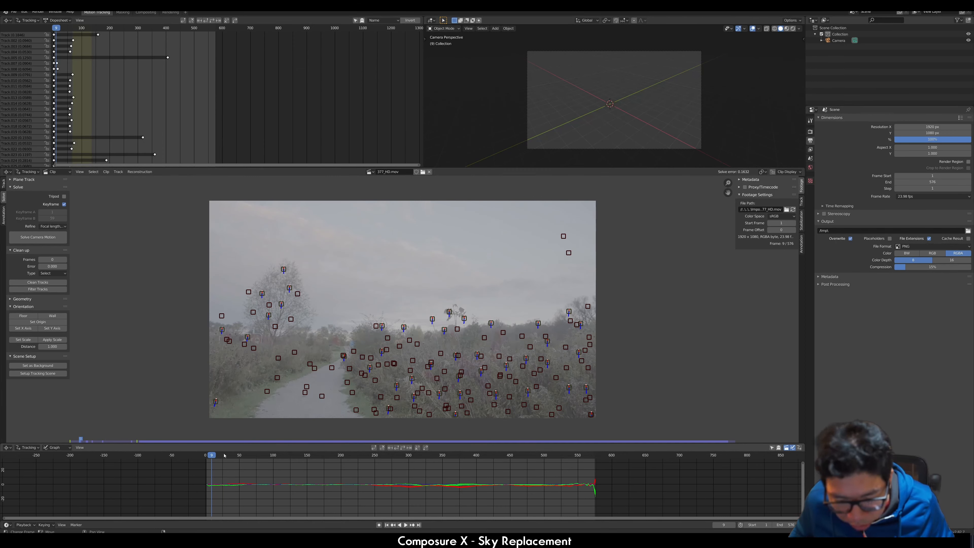
left_click_drag(224, 455, 233, 455)
left_click_drag(240, 455, 254, 455)
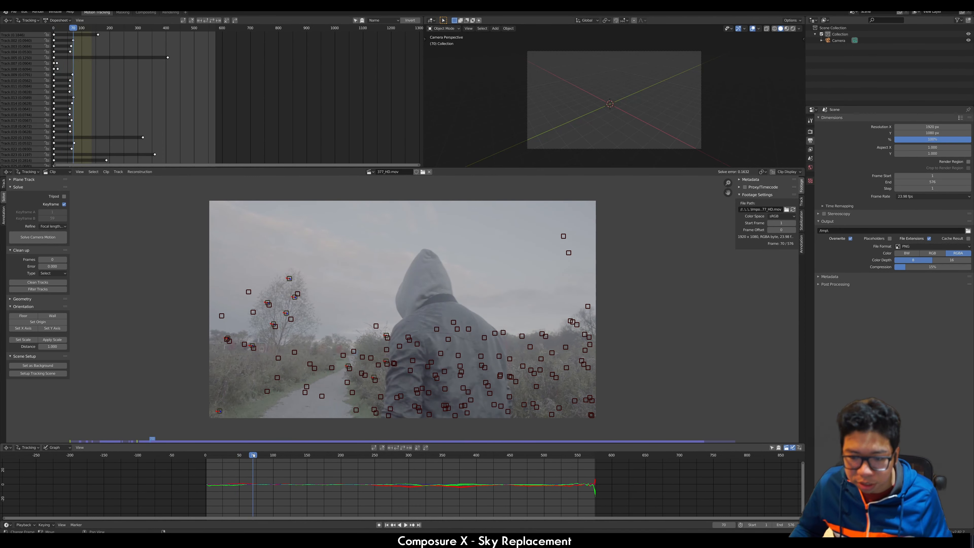
left_click(344, 399, "ctrl")
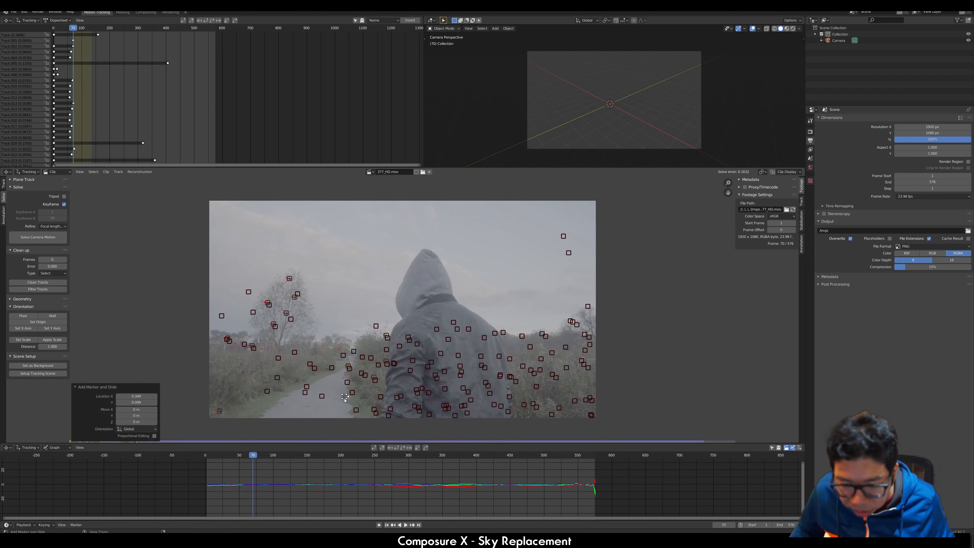
left_click(309, 407, "ctrl")
left_click(289, 396, "ctrl")
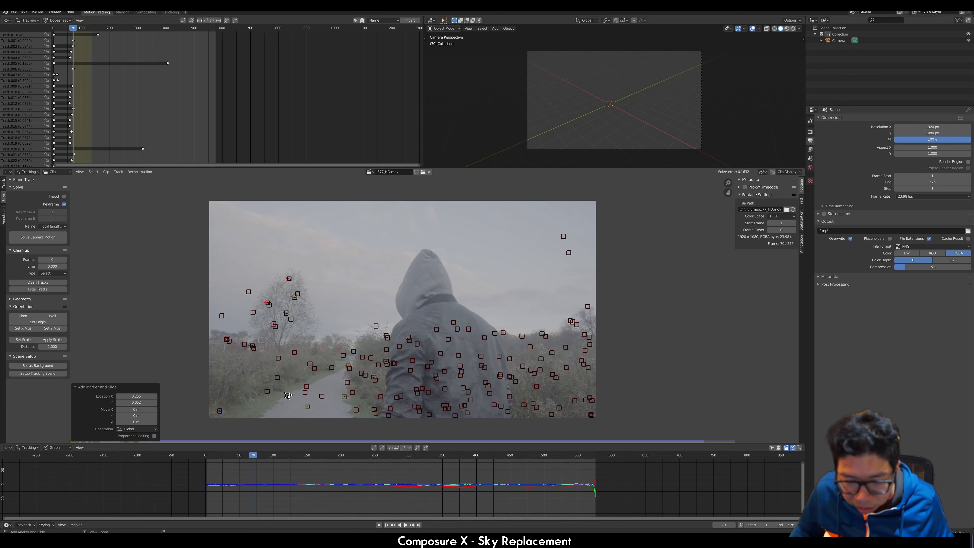
Step: Track the three floor markers backwards from frame 70 to frame 1 and solve the camera motion again
left_click(308, 408, "shift")
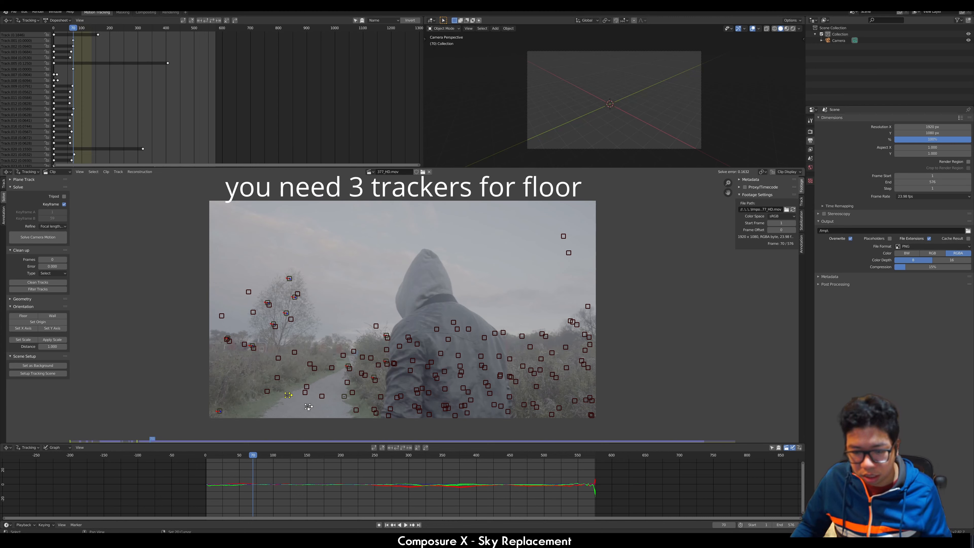
left_click(345, 397, "shift")
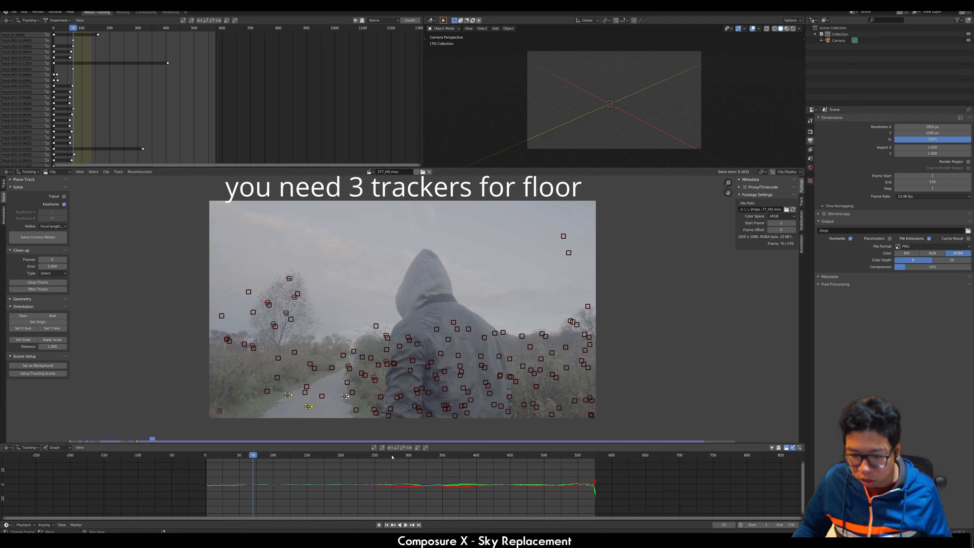
left_click(397, 447)
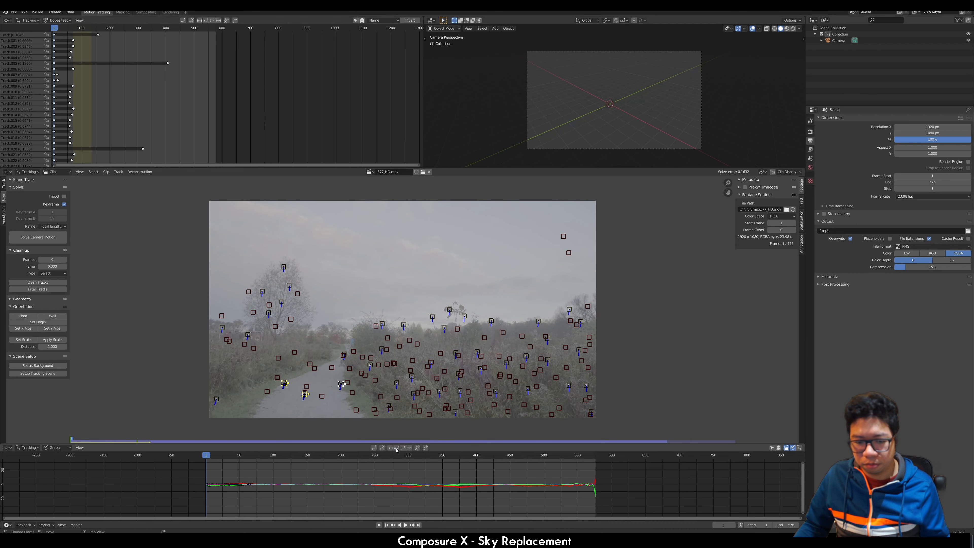
left_click(42, 237)
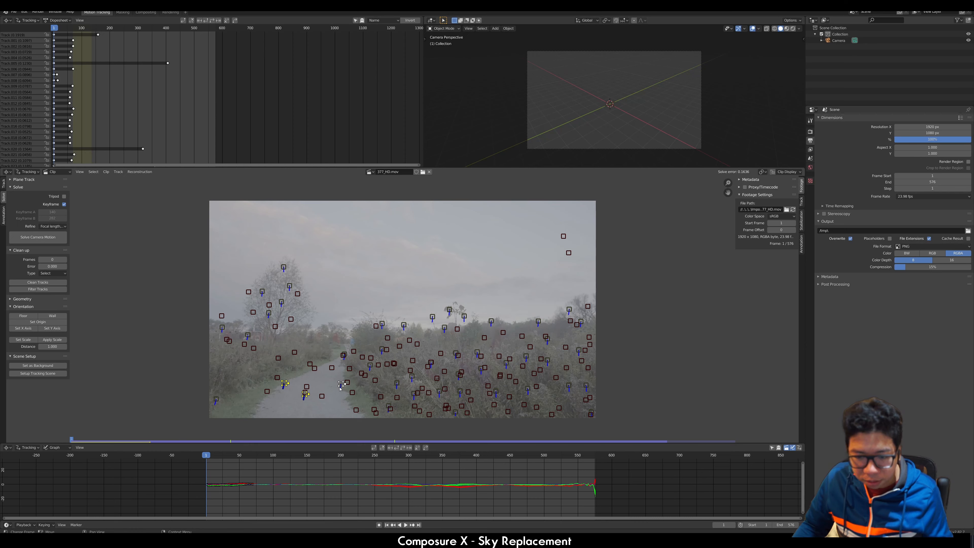
Step: Set the scene origin at the middle footpath marker and define the floor plane from the three footpath markers
left_click(323, 412)
left_click(305, 395)
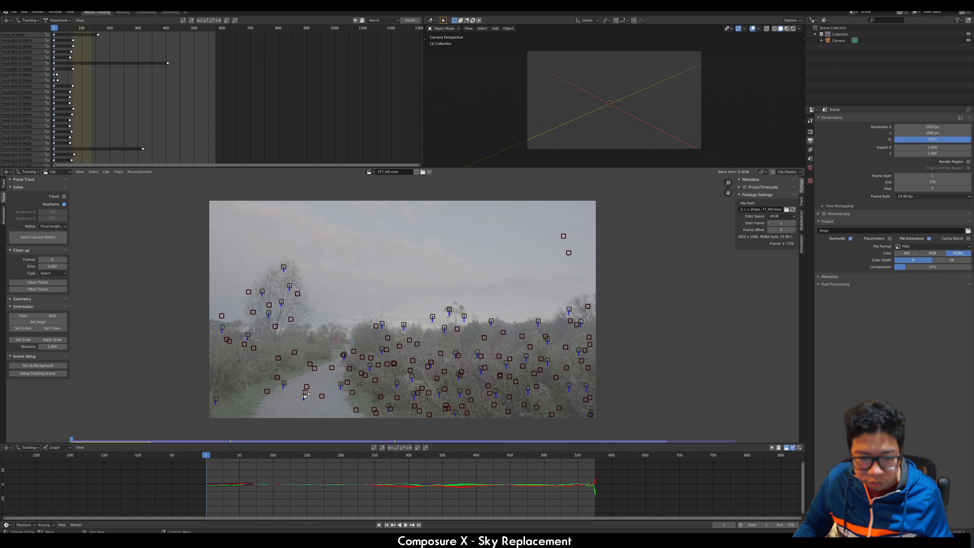
left_click(57, 321)
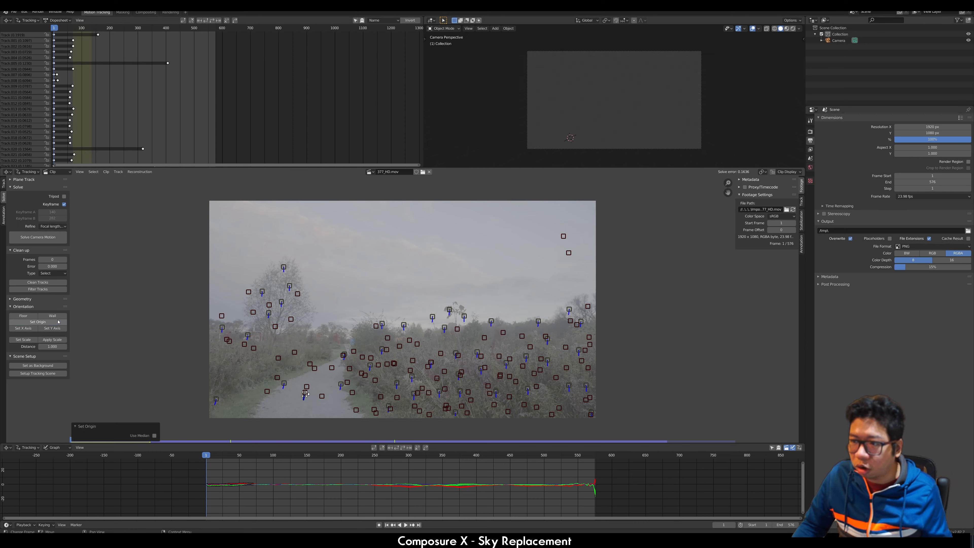
left_click(341, 385, "shift")
left_click(285, 384, "shift")
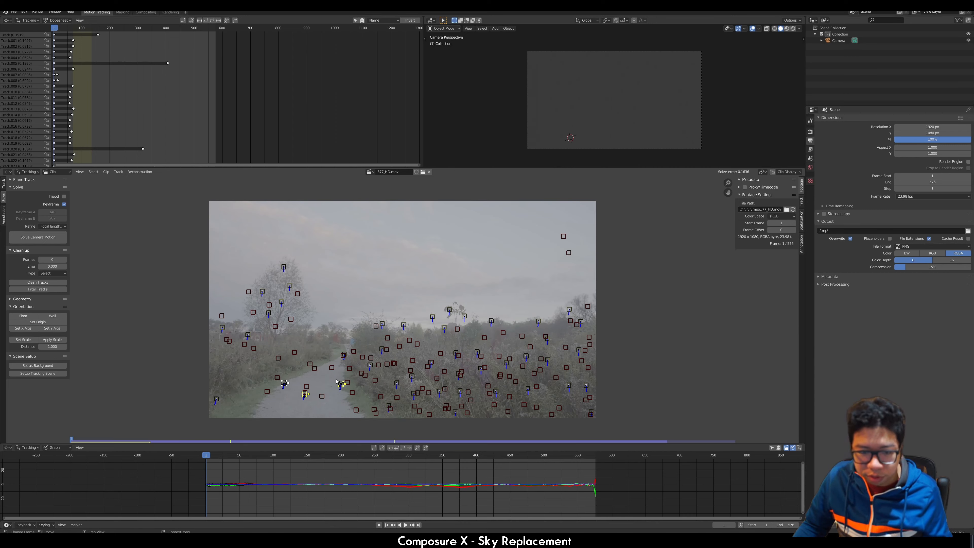
left_click(23, 316)
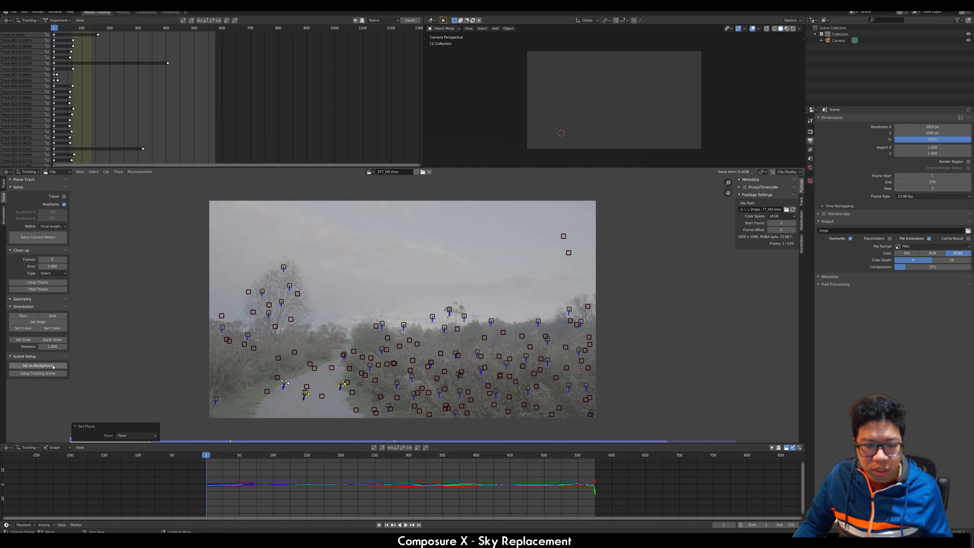
Step: Set the clip as camera background and set up the tracking scene, checking it with a short playback from frame 1
left_click(53, 367)
left_click(51, 374)
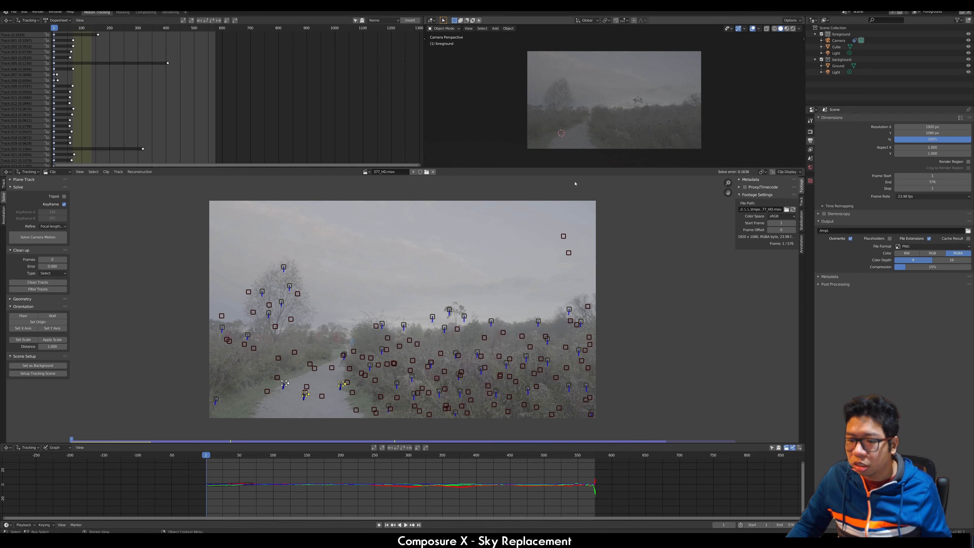
left_click(405, 525)
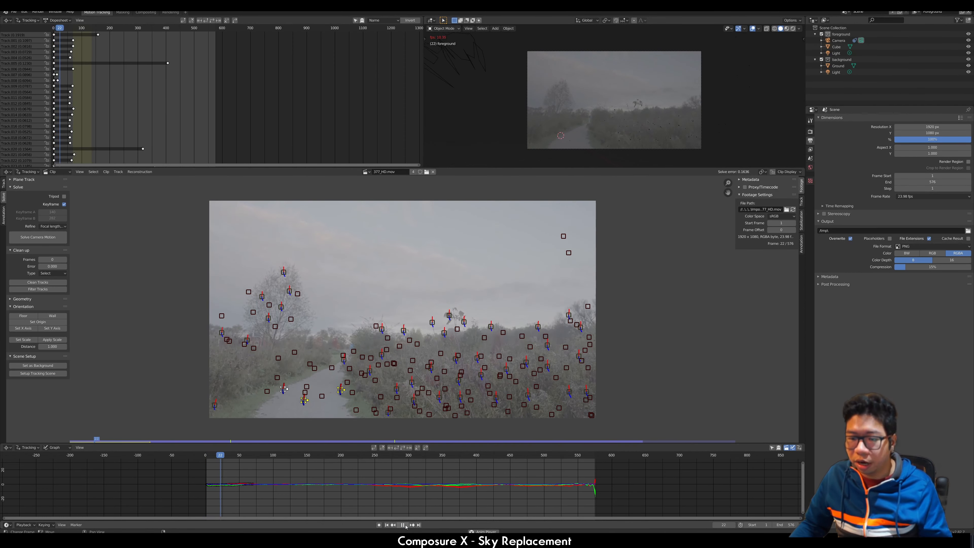
left_click(403, 525)
left_click(387, 525)
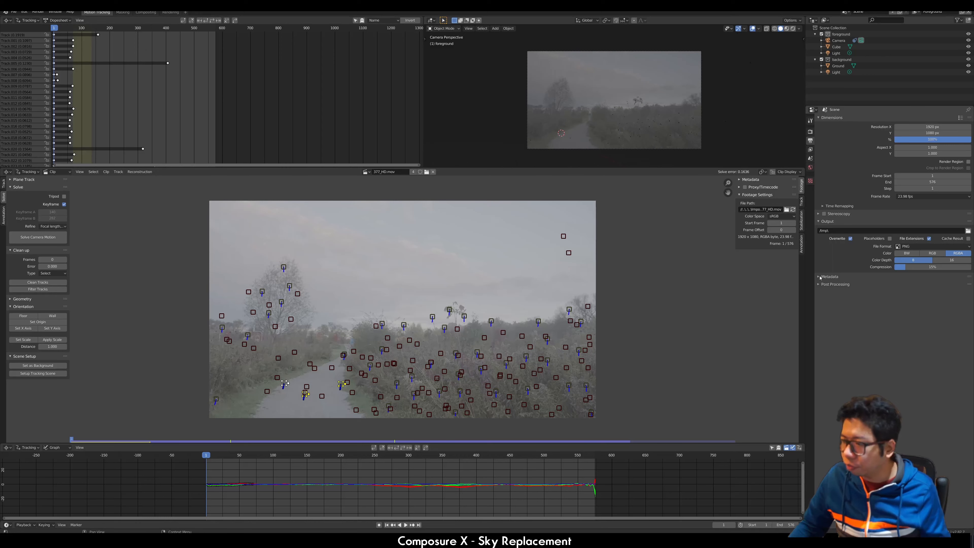
Step: Set the scene's unit scale to 0.01
left_click(811, 159)
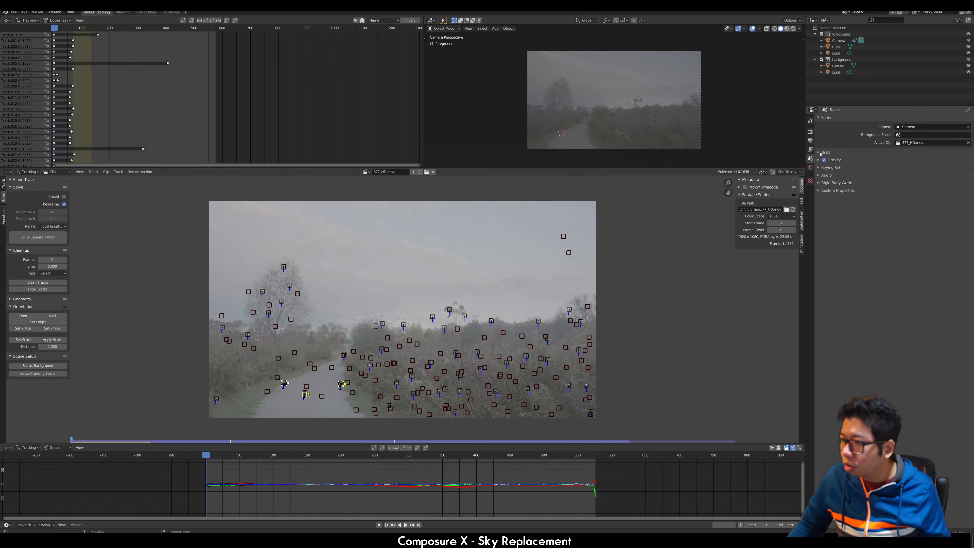
left_click(821, 153)
double_click(958, 169)
key("BackSpace")
type("0")
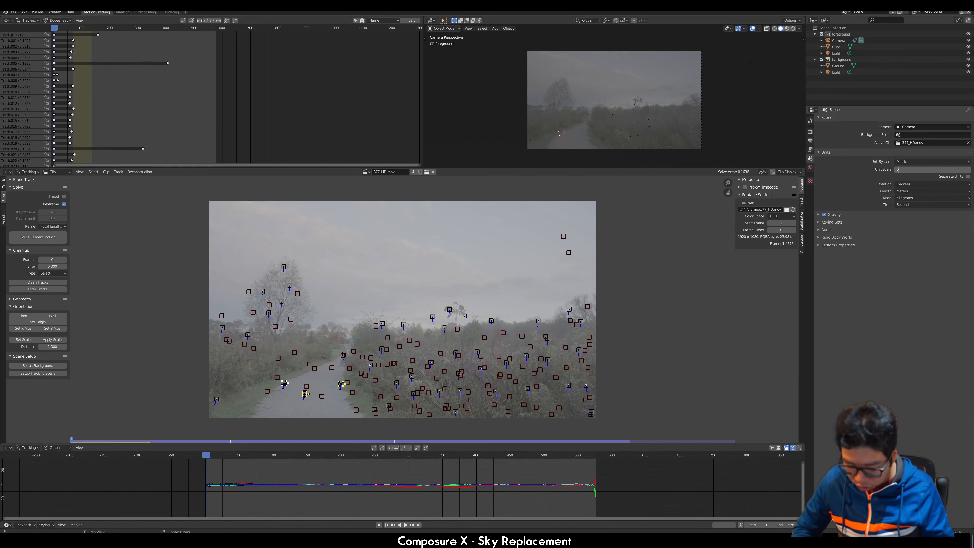
type(".01")
key("Return")
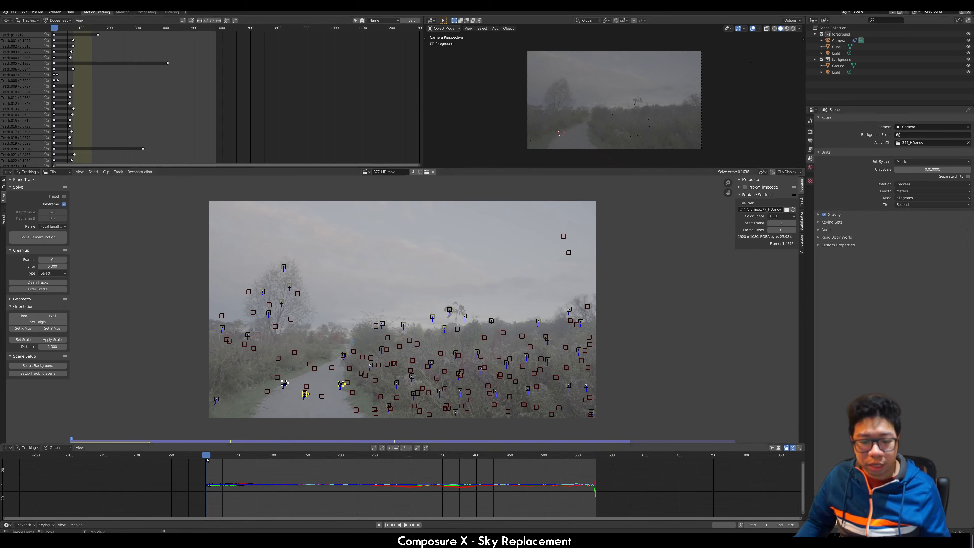
Step: Switch to the Sky Replacement PDF in the browser and review the linked Blender-For-UnrealEngine-Addons GitHub page for the camera export add-on
key("alt+Tab")
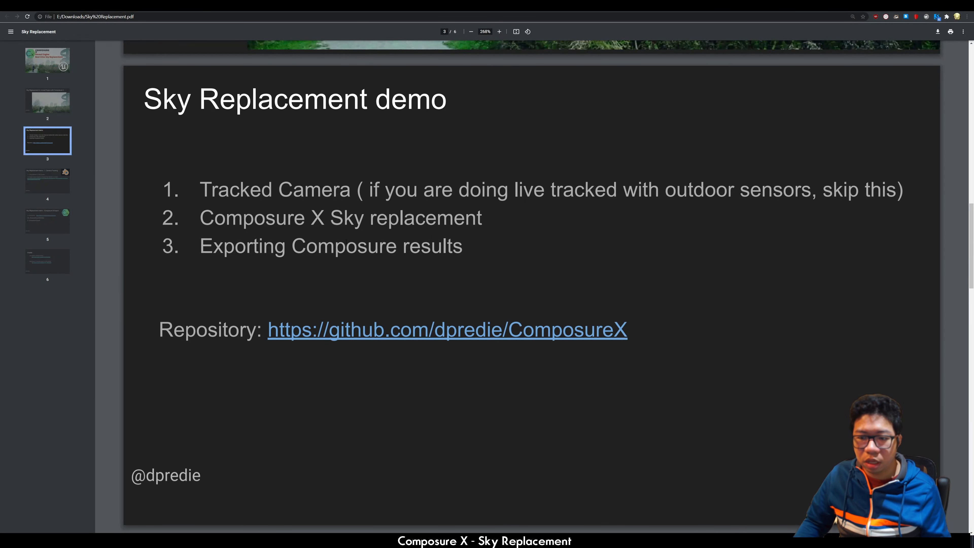
scroll(347, 242, "down", 10)
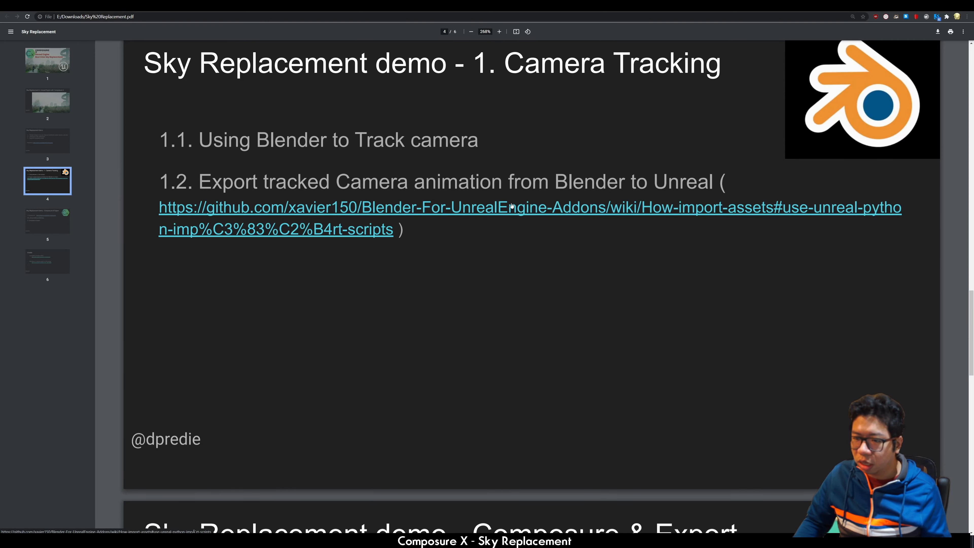
left_click(412, 208)
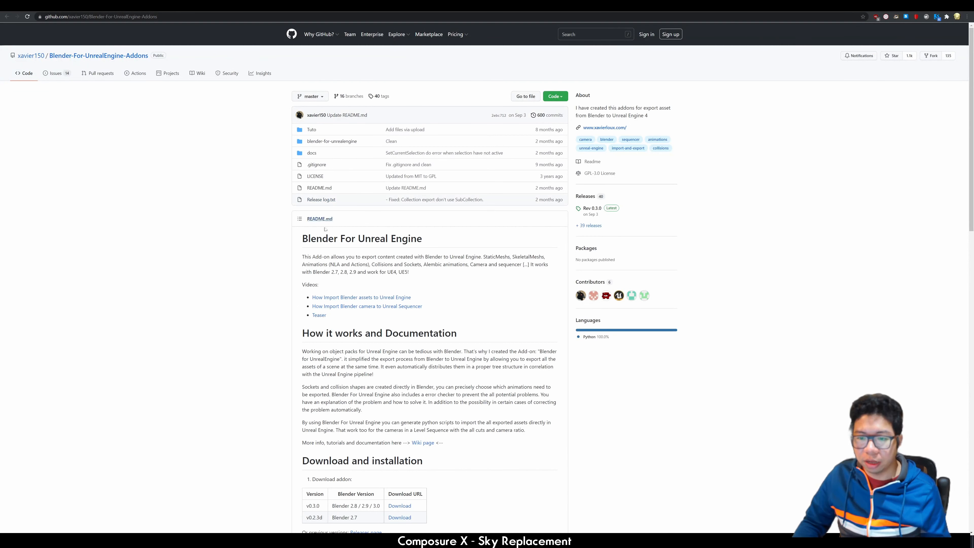
scroll(307, 261, "down", 5)
scroll(283, 246, "up", 4)
scroll(279, 292, "down", 1)
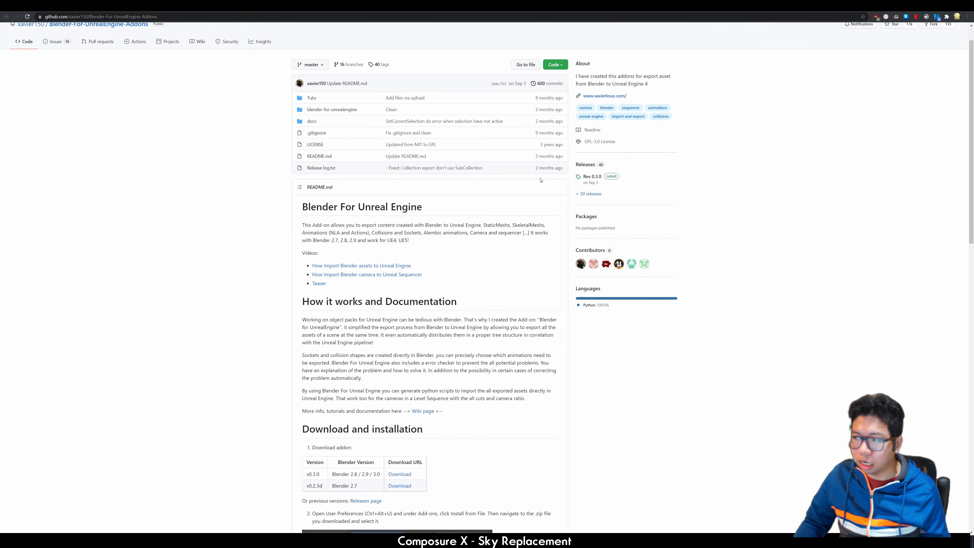
scroll(540, 180, "up", 1)
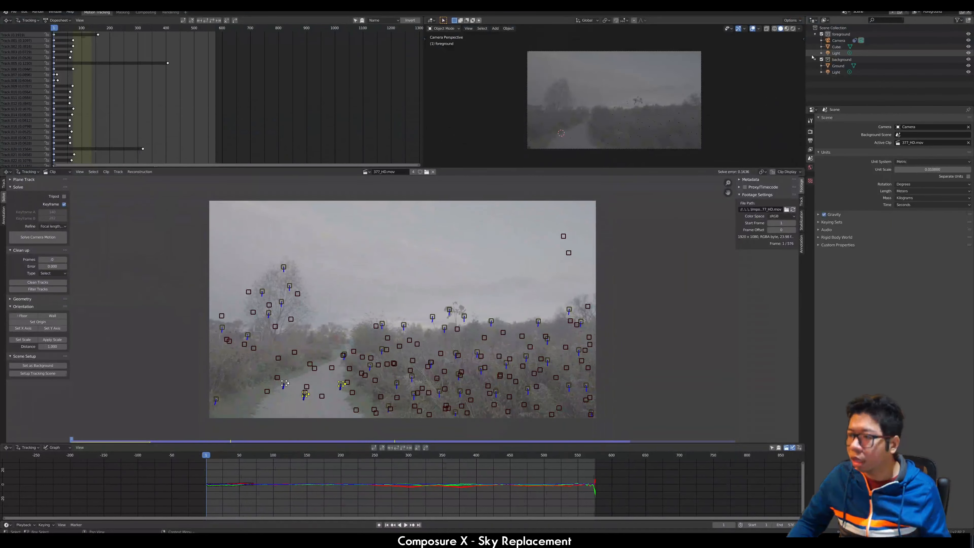
Step: Set the tracked Camera's export type to Export recursive in the Blender for Unreal Engine add-on
key("n")
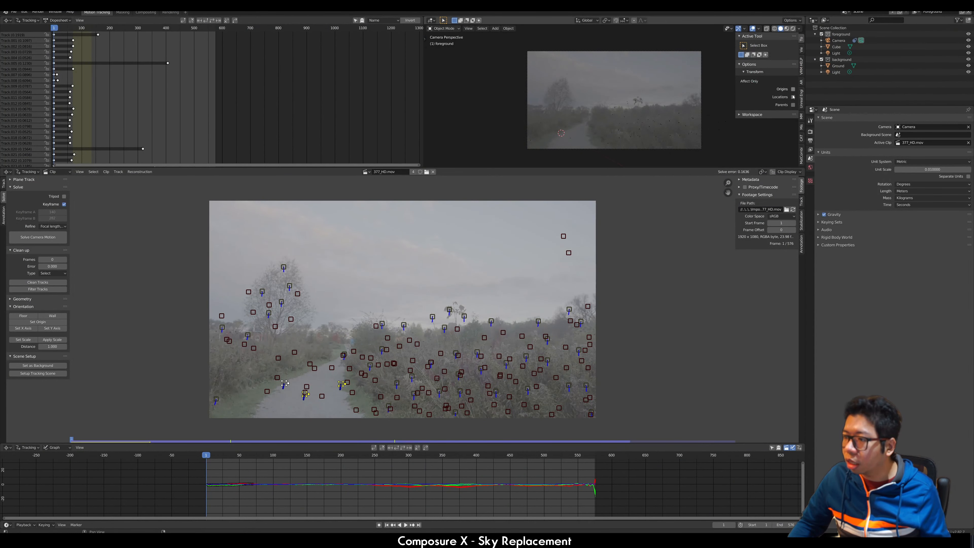
scroll(802, 142, "down", 4, "ctrl")
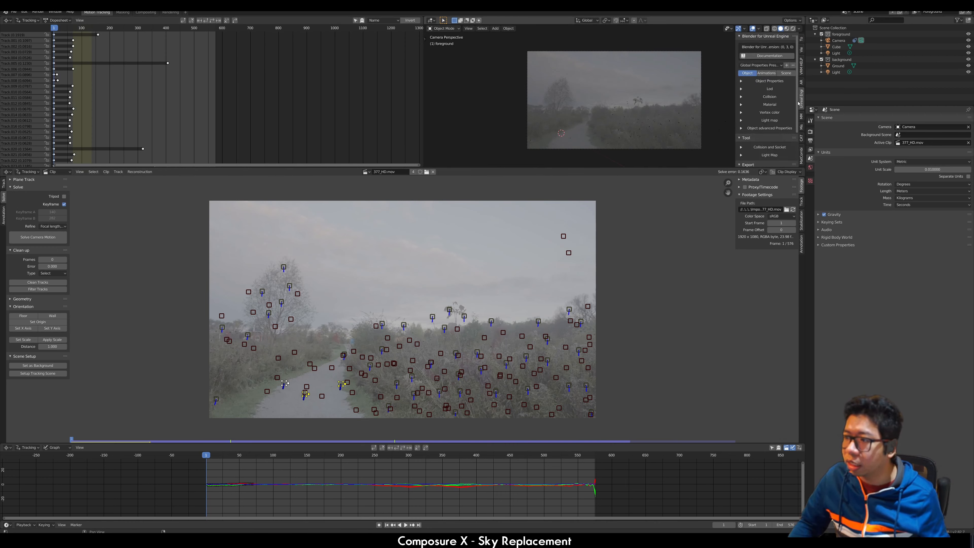
left_click(839, 40)
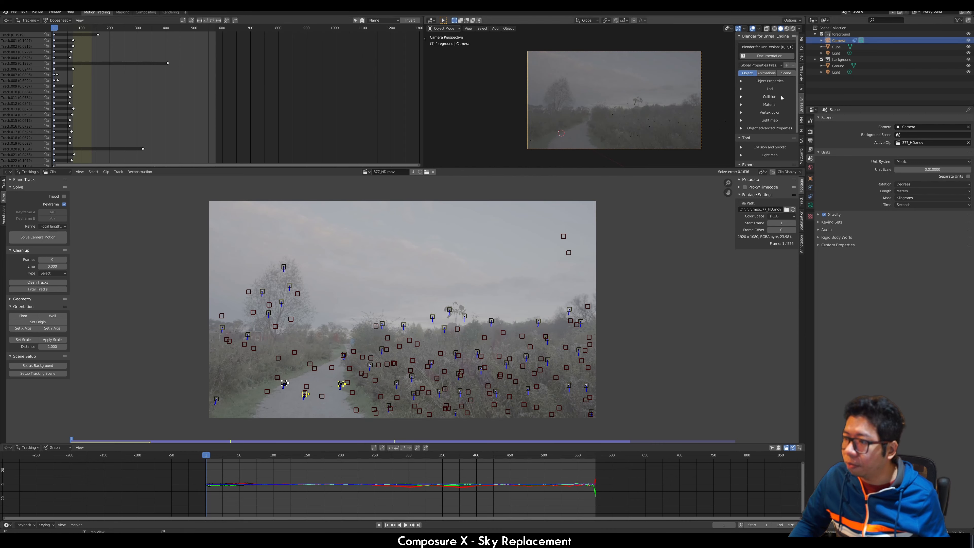
left_click(741, 81)
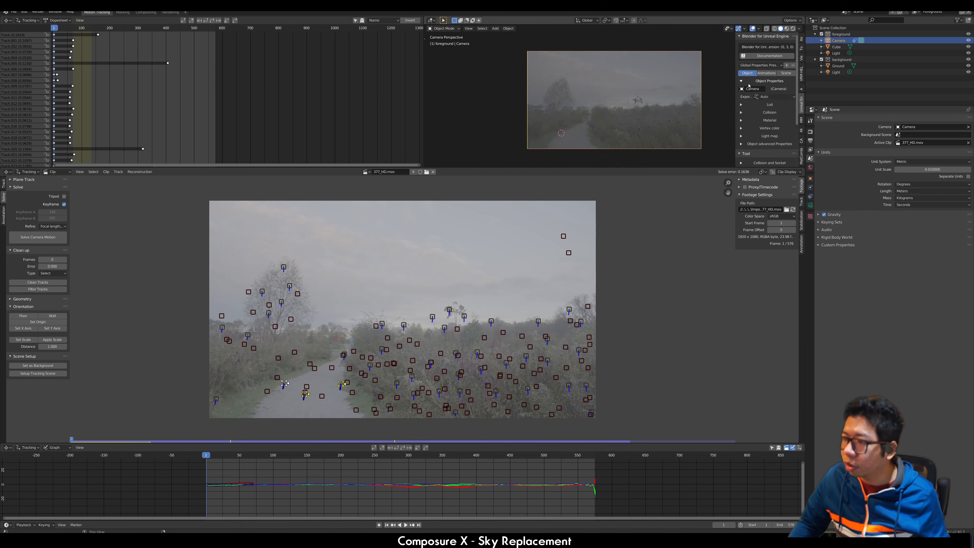
left_click(772, 98)
left_click(774, 111)
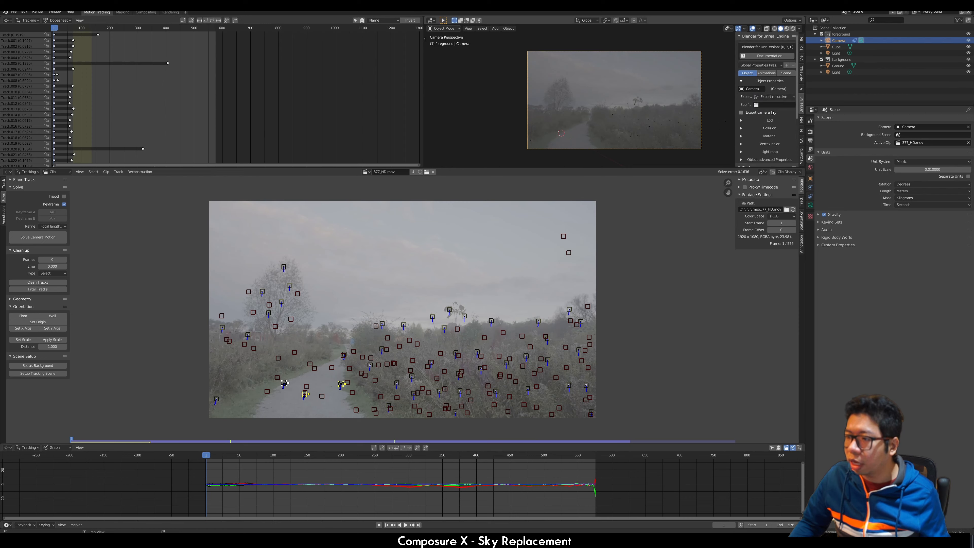
Step: Export the tracked camera for Unreal Engine 4 with the add-on's export process
scroll(774, 114, "down", 5)
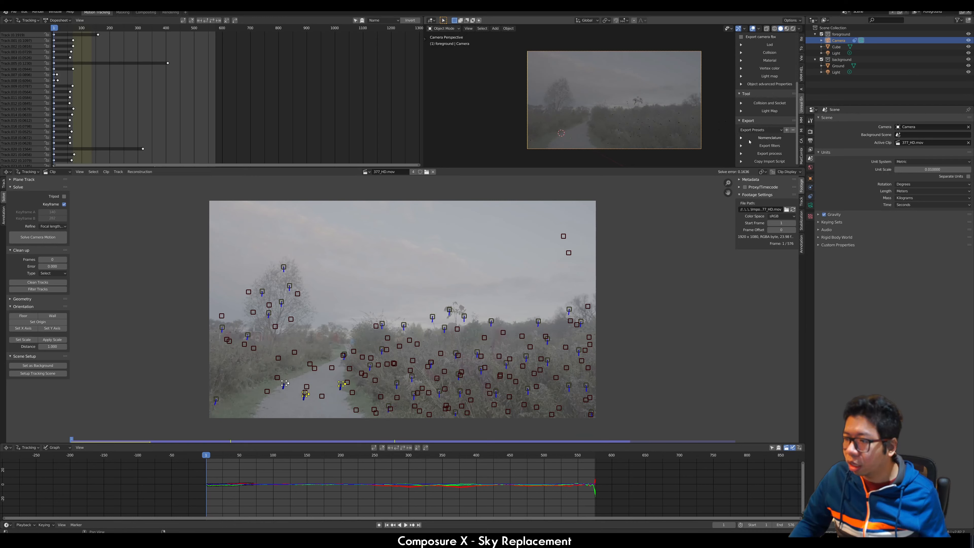
left_click(741, 154)
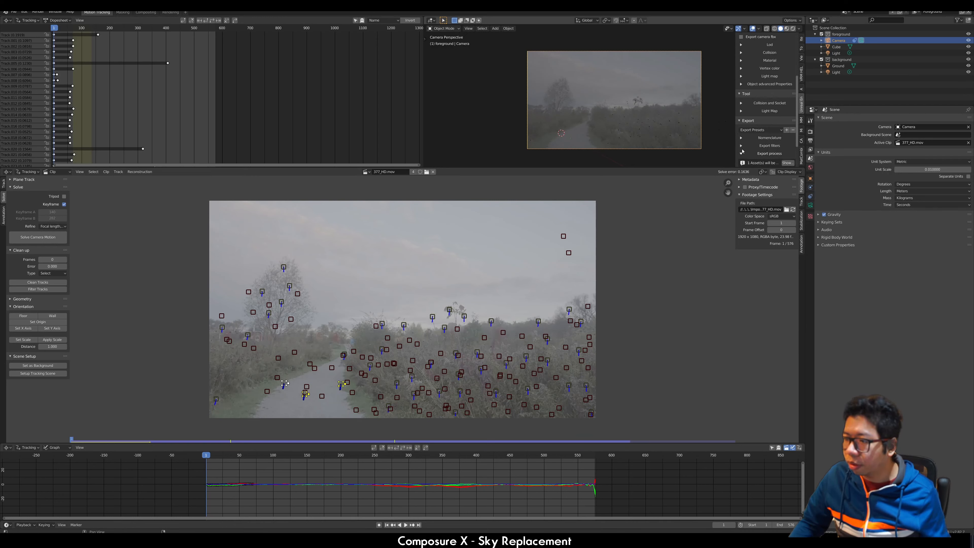
scroll(764, 127, "down", 2)
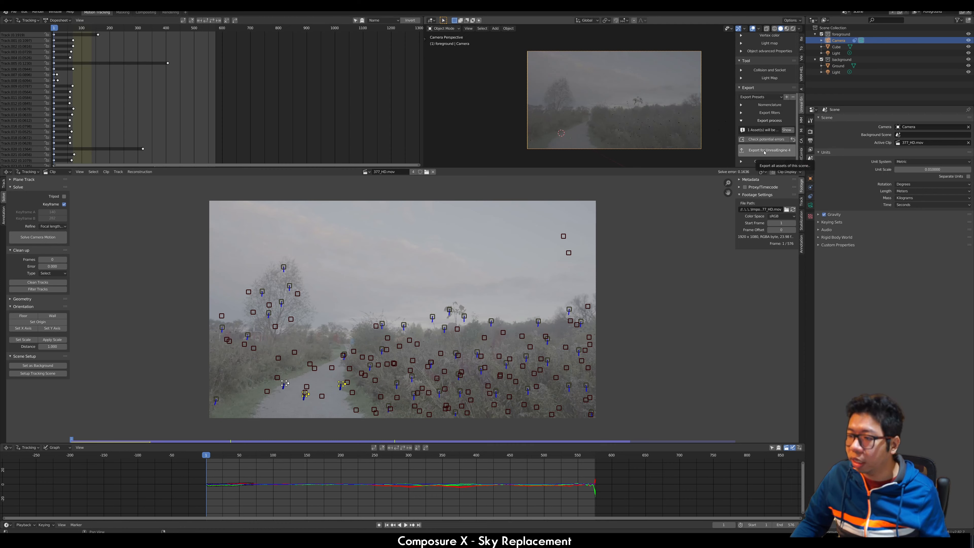
left_click(765, 151)
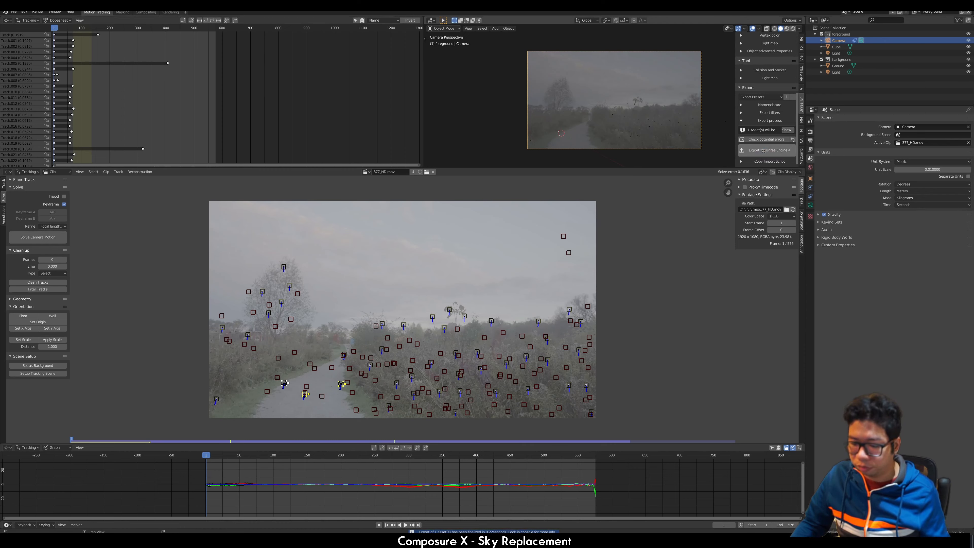
Step: Copy the add-on's sequencer import script command and save the Blender file
left_click(741, 162)
scroll(779, 142, "down", 2)
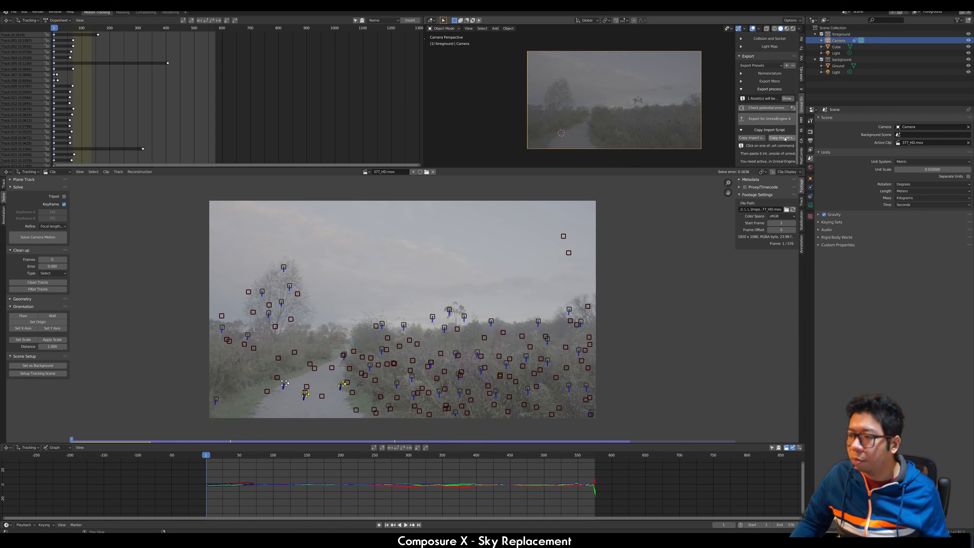
key("ctrl+s")
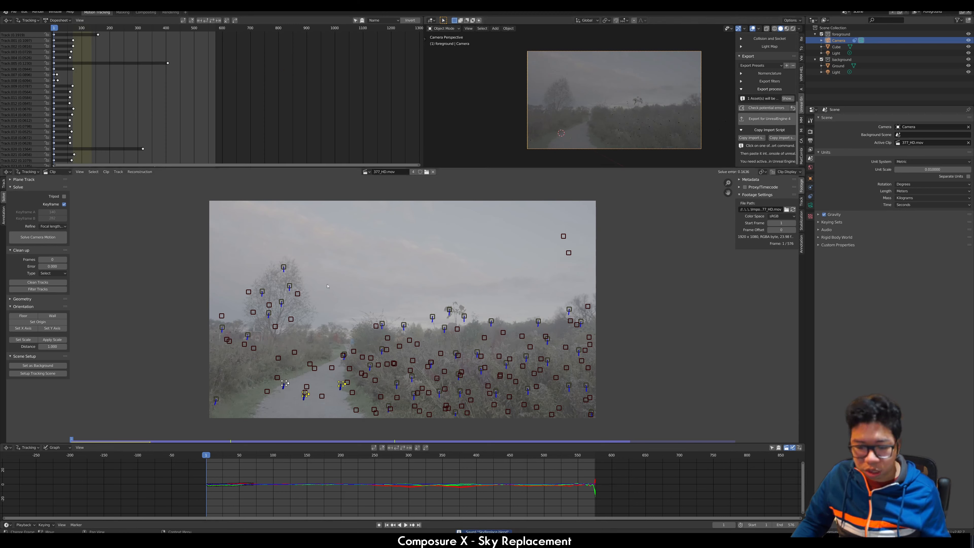
Step: Switch to Unreal Editor and run py "E:\Blender\CameraTrack\SkyReplacement\ExportedFbx\ImportSequencerScript.py" in the output log's console
key("alt+Tab")
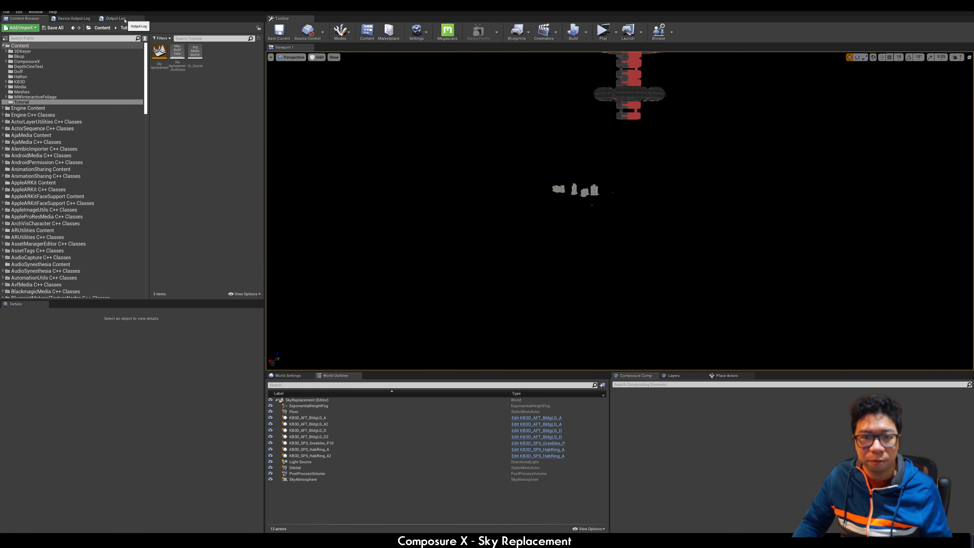
left_click(115, 18)
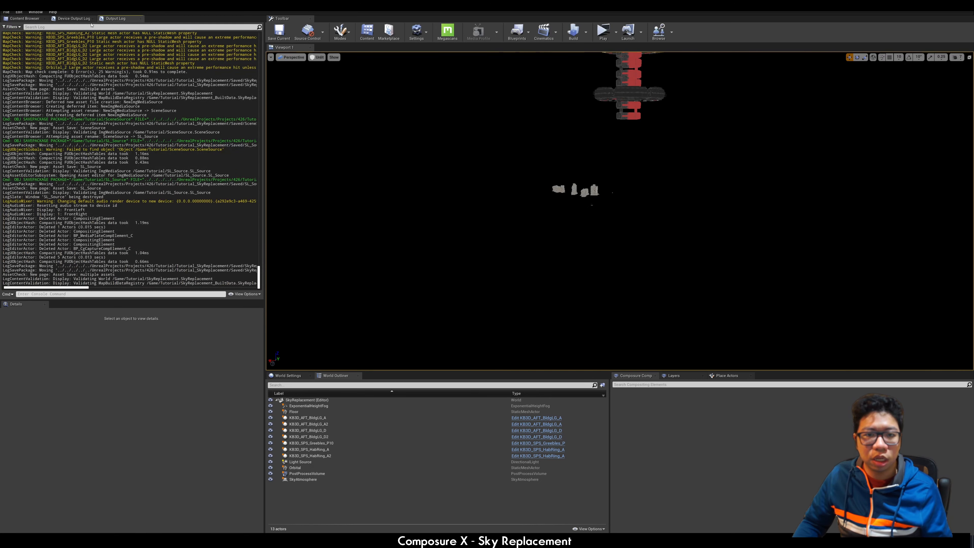
left_click(115, 294)
type("py \"E:\\Blender\\CameraTrack\\SkyReplacement\\ExportedFbx\\ImportSequencerScript.py\"")
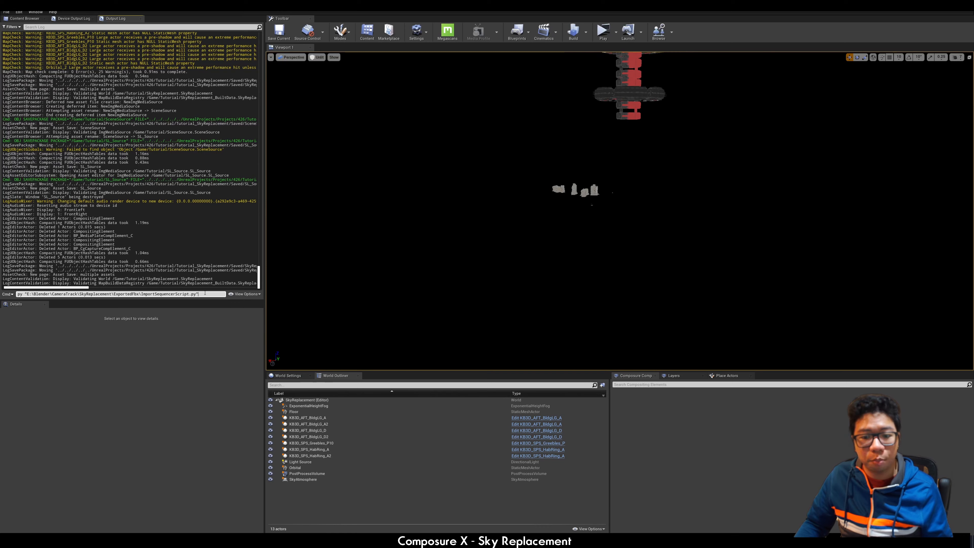
key("Return")
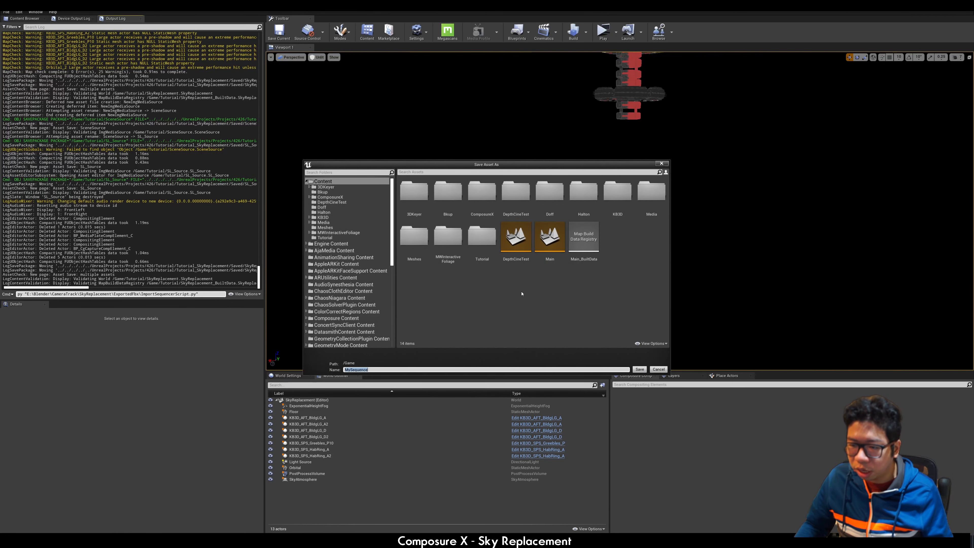
Step: Create a new folder named SkyReplacement under Content while saving the imported sequence
right_click(535, 290)
left_click(556, 296)
type("S")
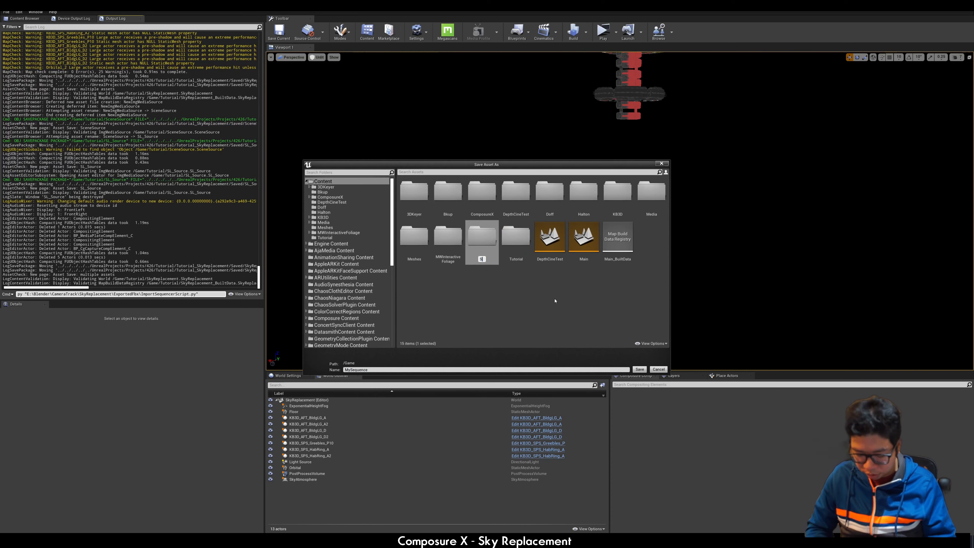
type("kyReplaceme")
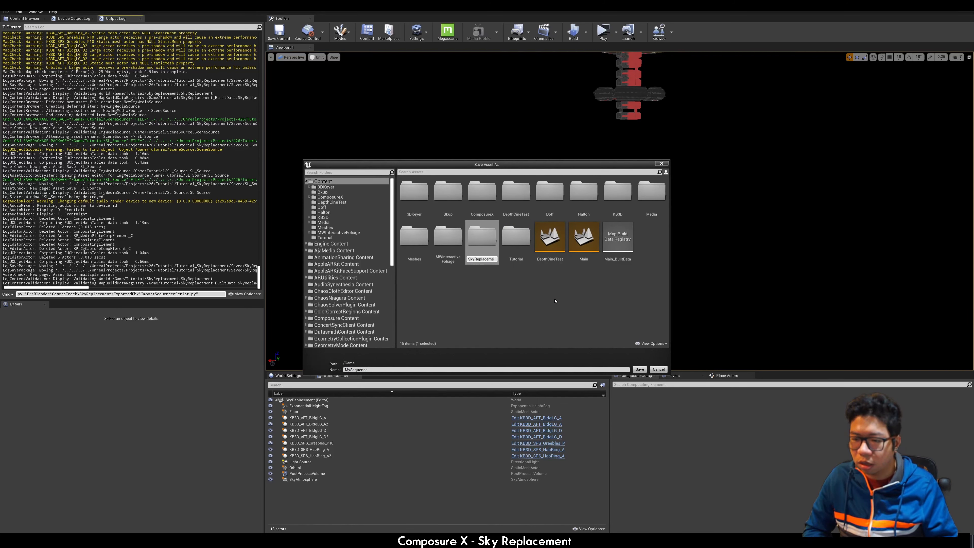
type("nt")
key("Return")
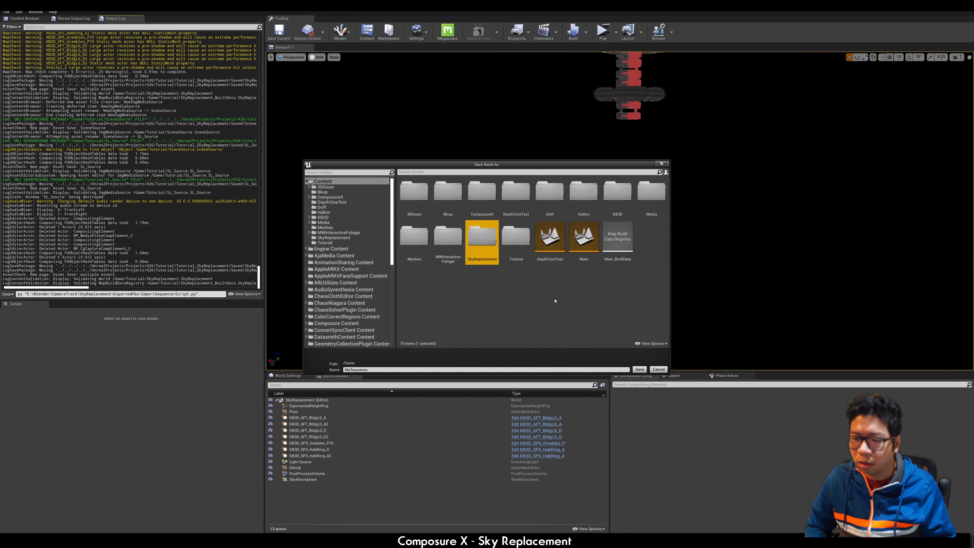
Step: Save the imported level sequence as SkyReplacementSeq inside the SkyReplacement folder
double_click(492, 242)
left_click(356, 369)
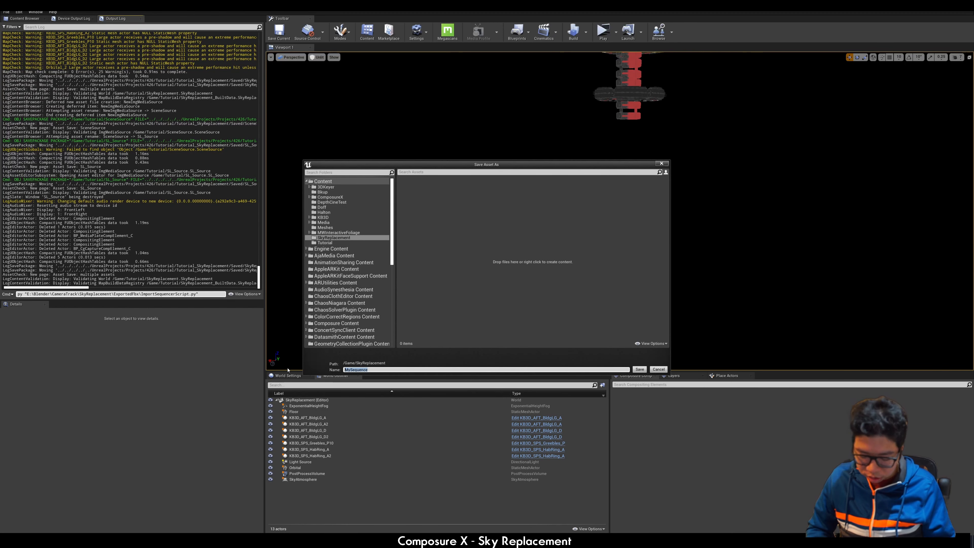
type("SkyR")
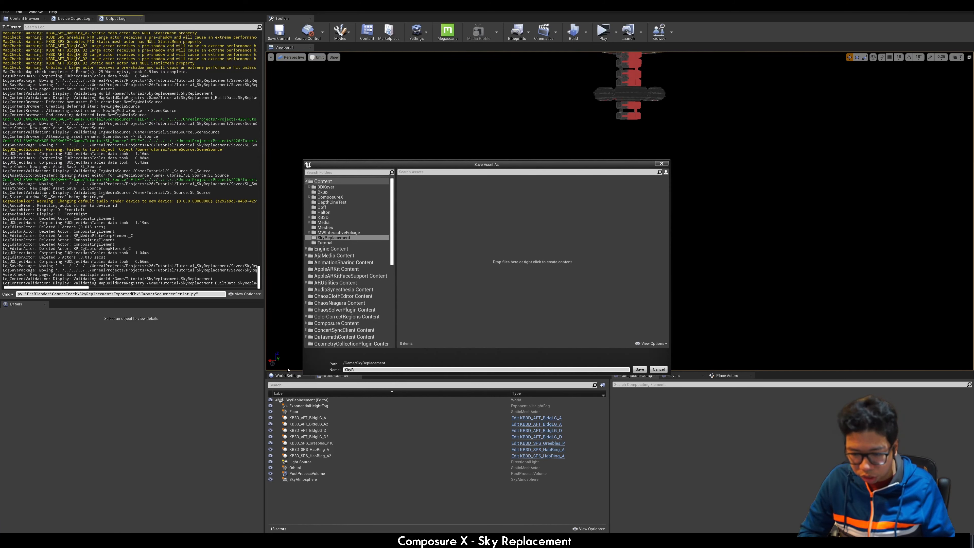
type("eplace")
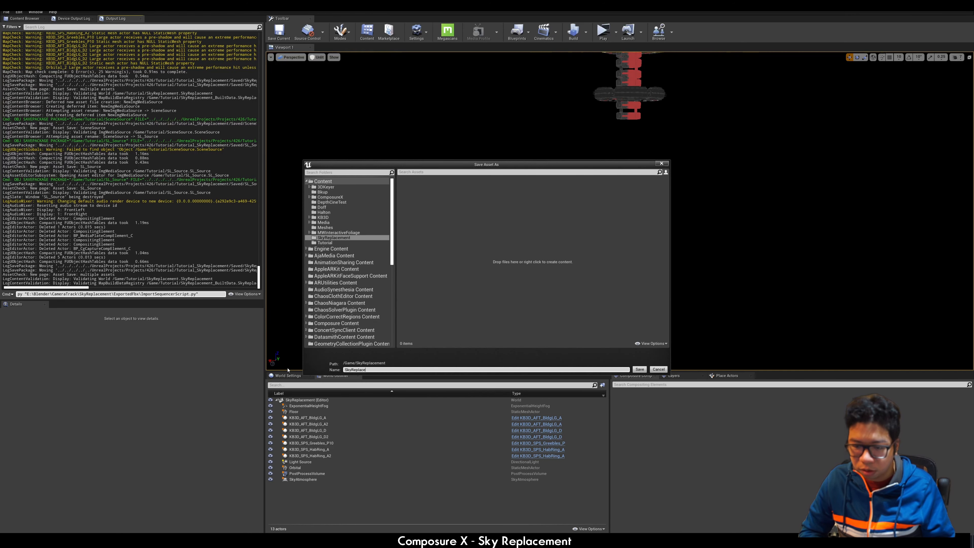
type("opacementSeq")
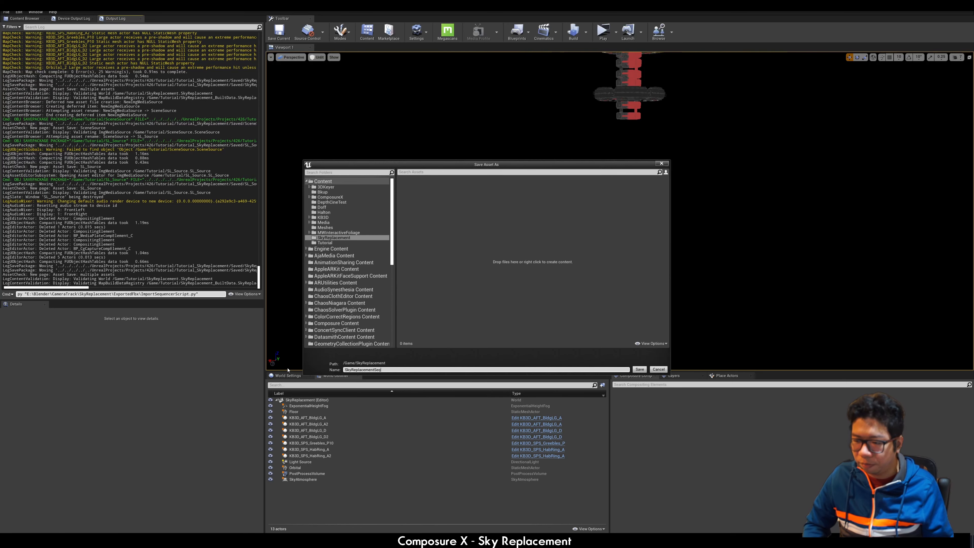
key("Return")
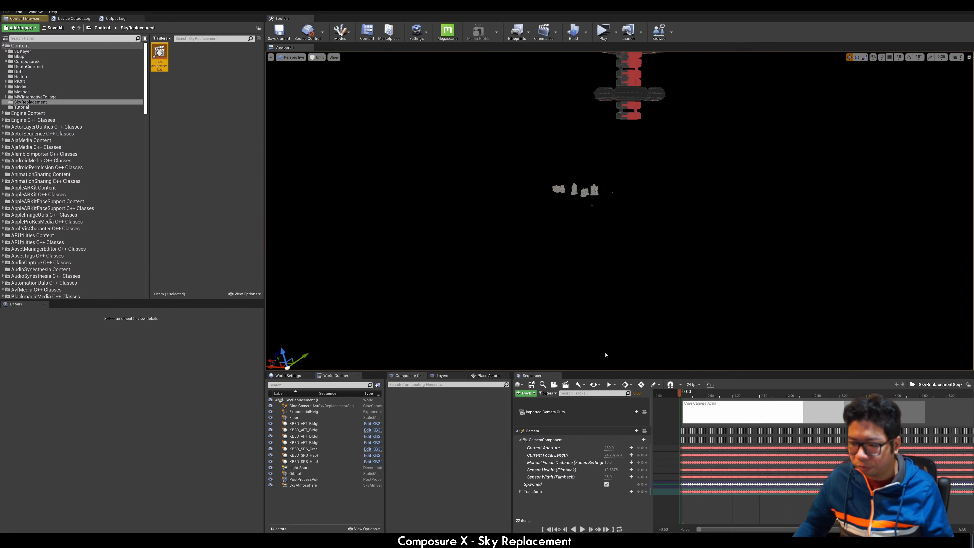
Step: Set the sequence's display rate to 23.976 fps (NTSC/24) and save the sequence
left_click(693, 384)
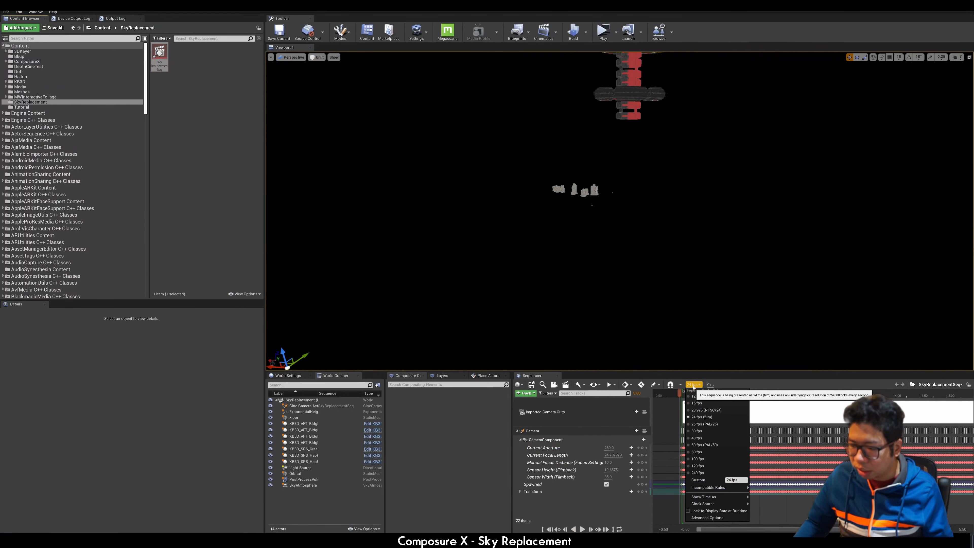
left_click(706, 410)
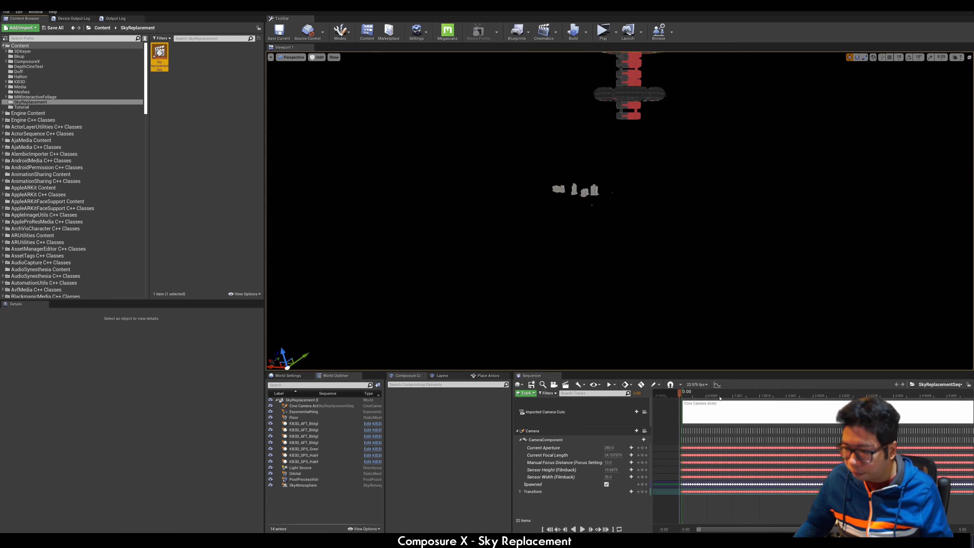
left_click(530, 385)
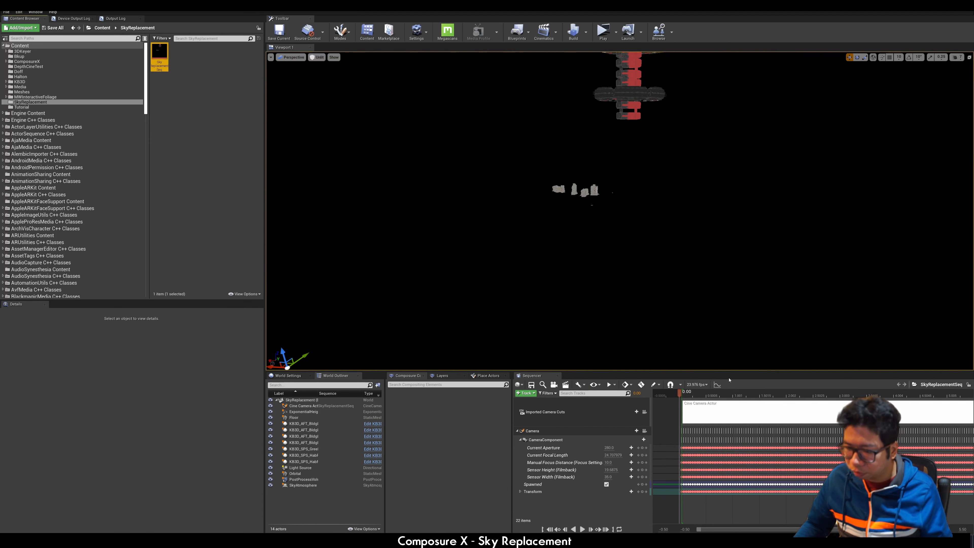
Step: Deactivate the sections of the cine camera's Current Aperture and Manual Focus Distance tracks in the sequence
left_click(327, 406)
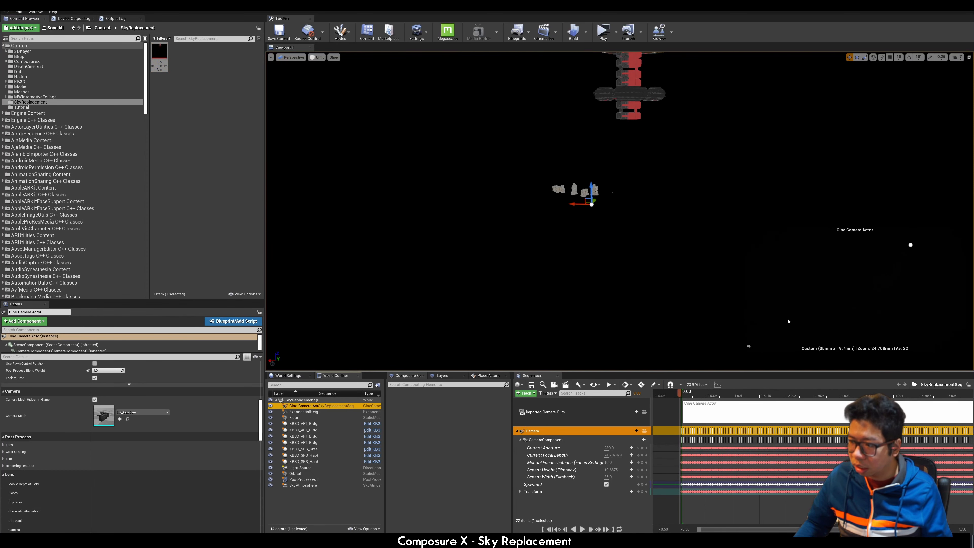
right_click(558, 448)
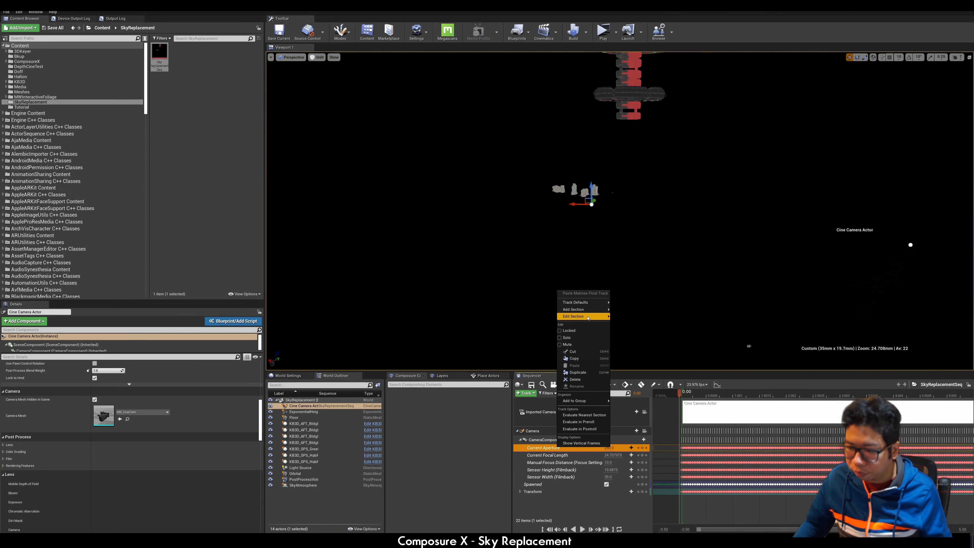
mouse_move(591, 316)
left_click(657, 372)
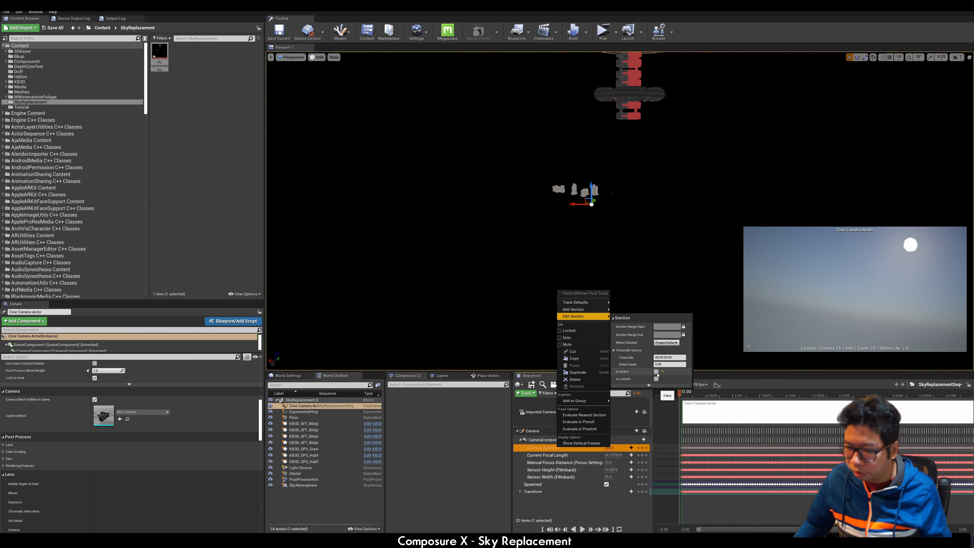
right_click(556, 463)
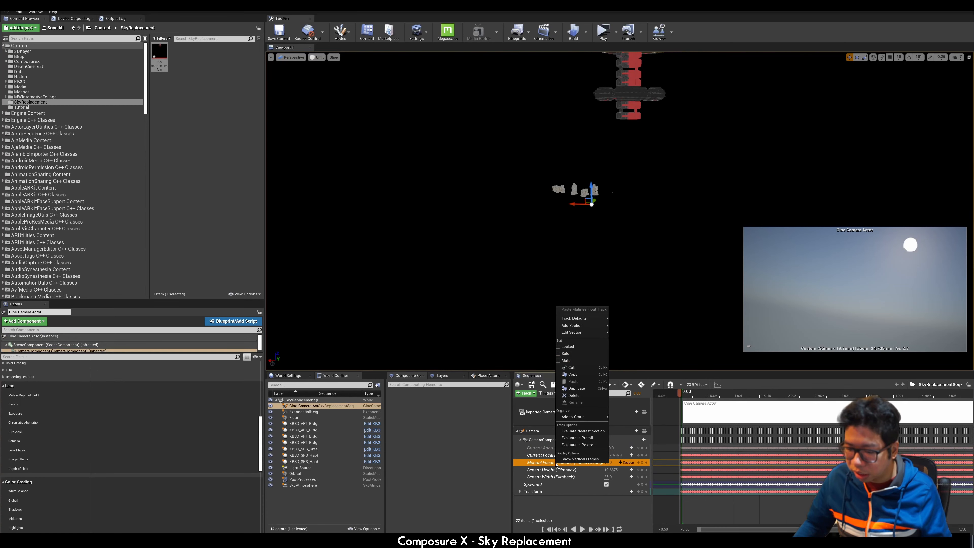
mouse_move(587, 333)
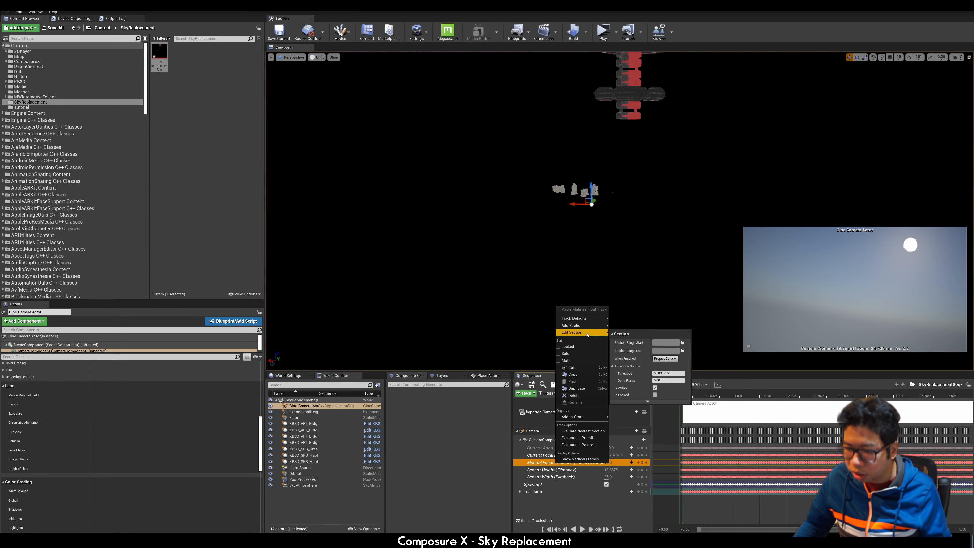
left_click(655, 388)
mouse_move(573, 325)
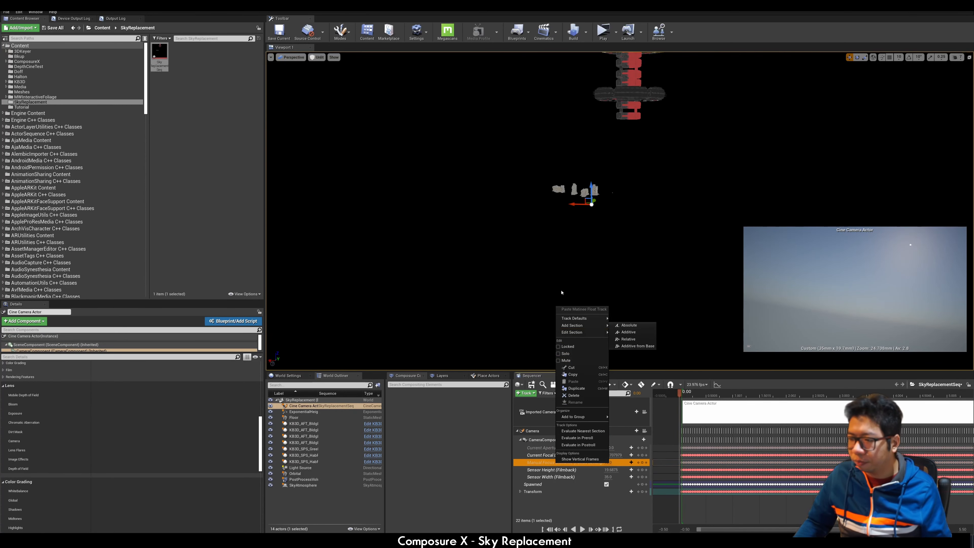
Step: Play the sequence to check the camera preview, stop it and return to the first frame
left_click(582, 529)
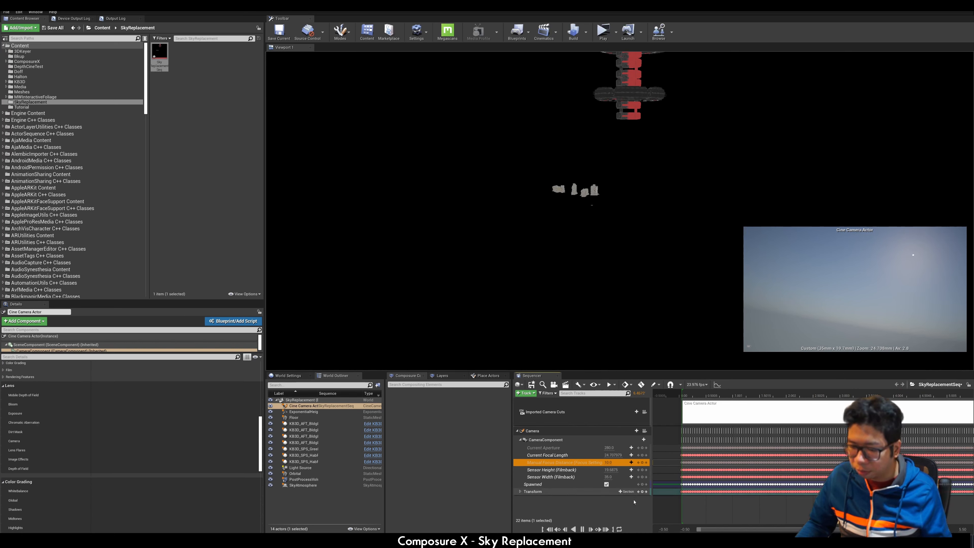
left_click(580, 530)
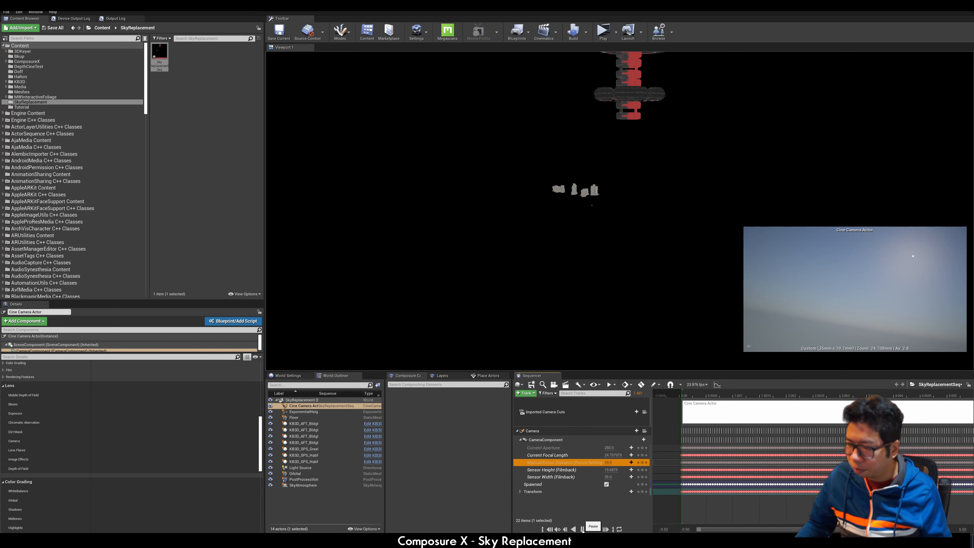
left_click(550, 530)
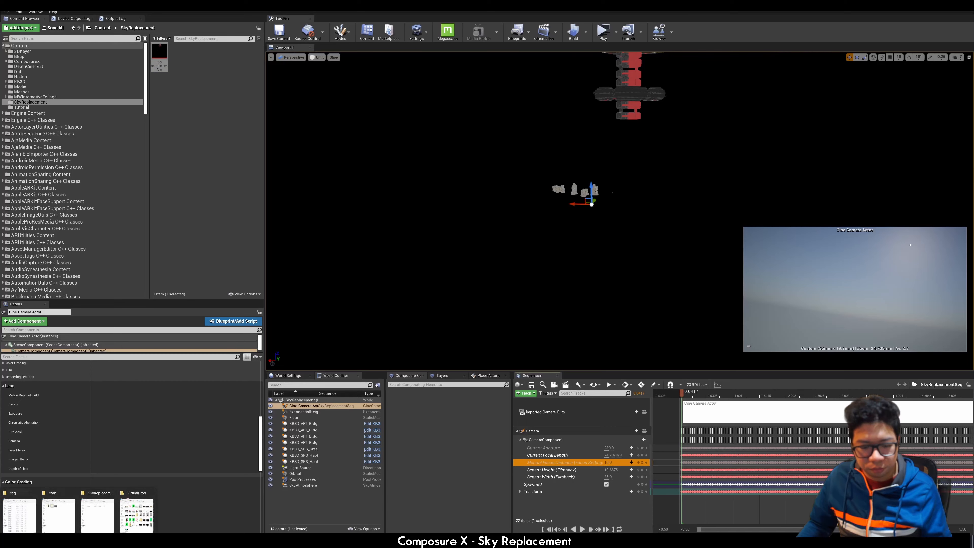
Step: Look through the EXR frames of the footage in the halton2\stab\seq folder in File Explorer, and minimize it
left_click(19, 512)
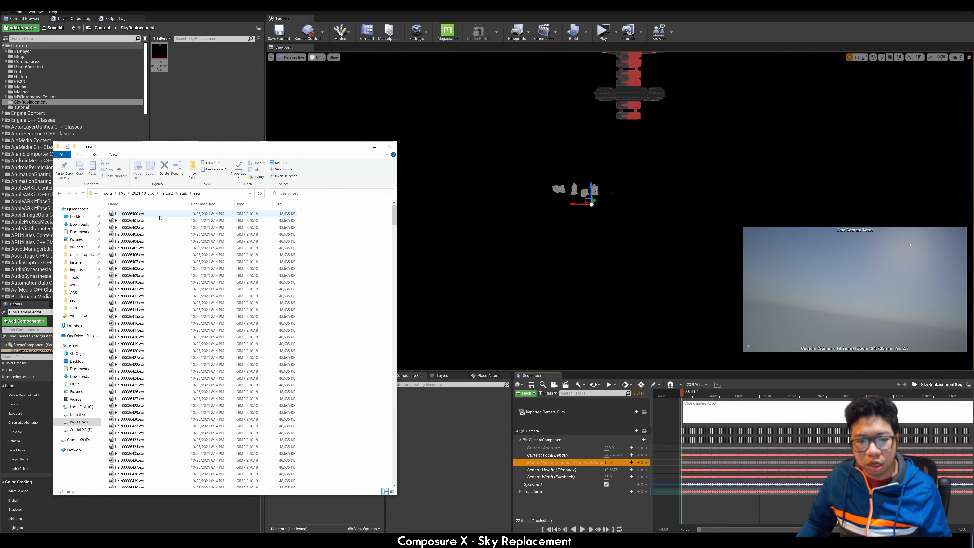
scroll(161, 278, "down", 5)
scroll(160, 278, "down", 3)
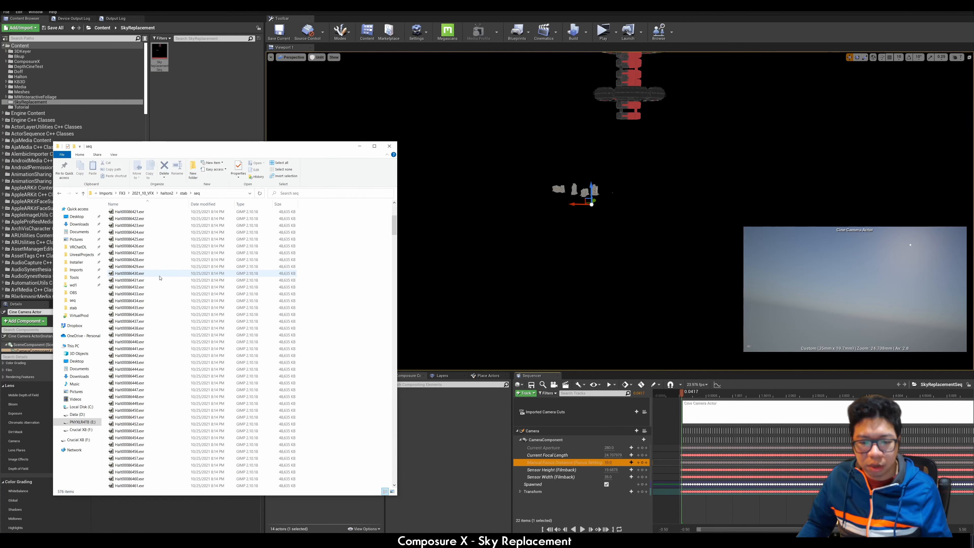
scroll(161, 278, "up", 7)
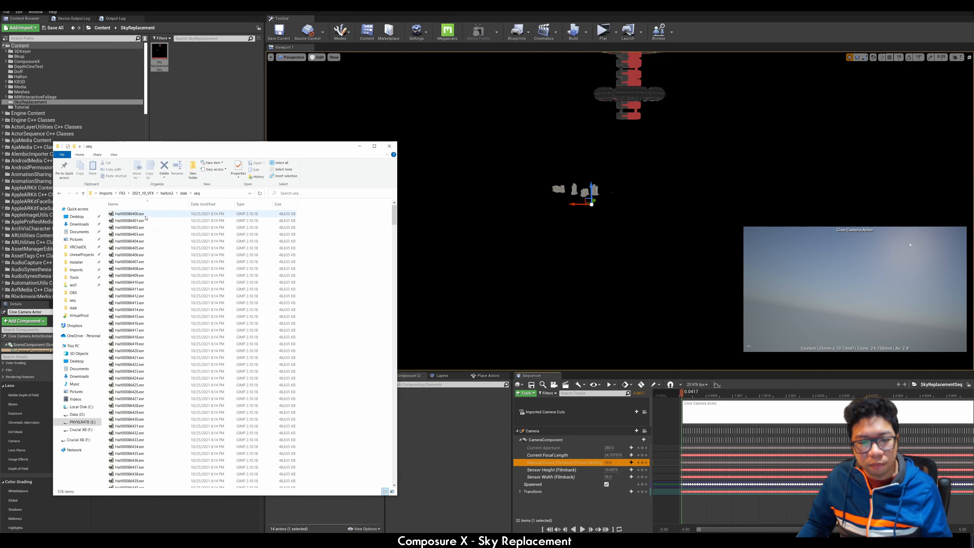
left_click(361, 147)
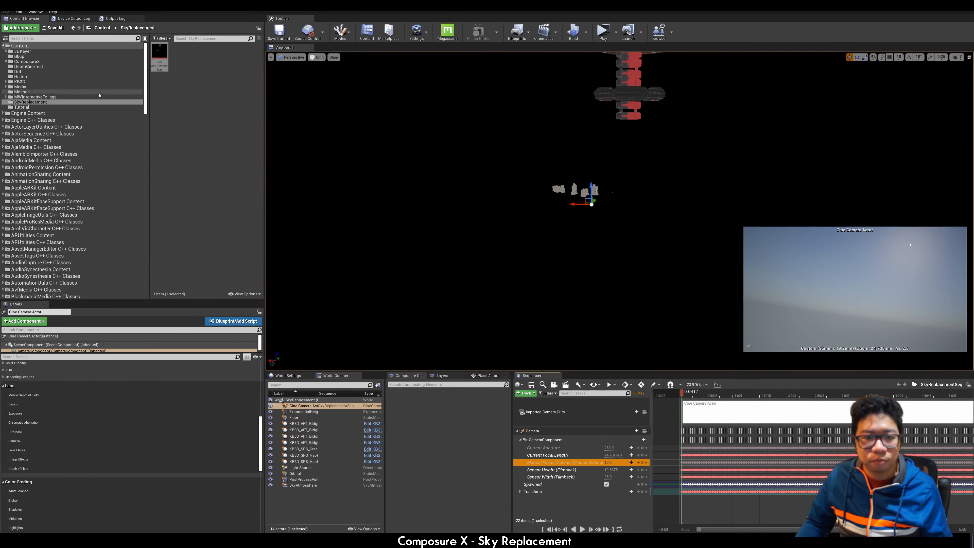
Step: Create an Img Media Source named SkyReplacementImage in the SkyReplacement folder and open it for editing
right_click(195, 66)
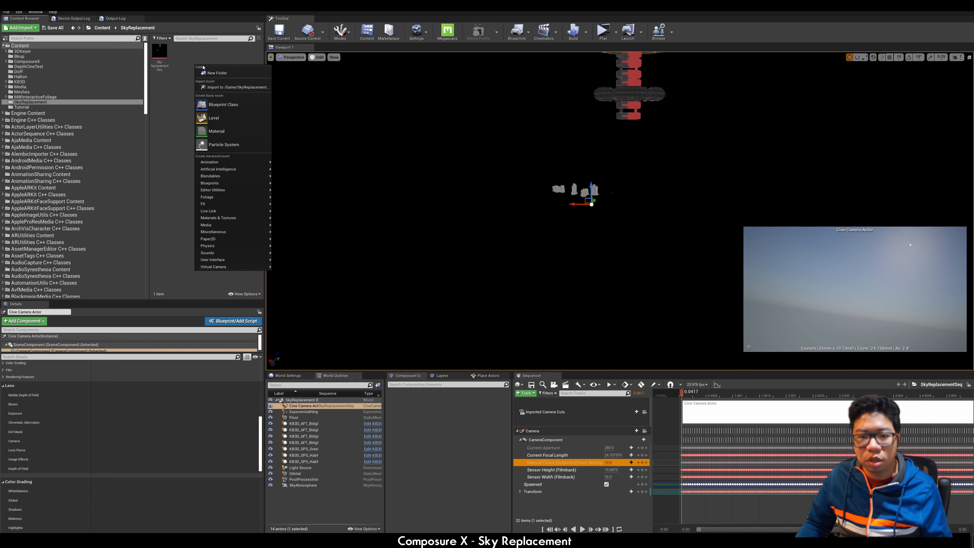
mouse_move(238, 225)
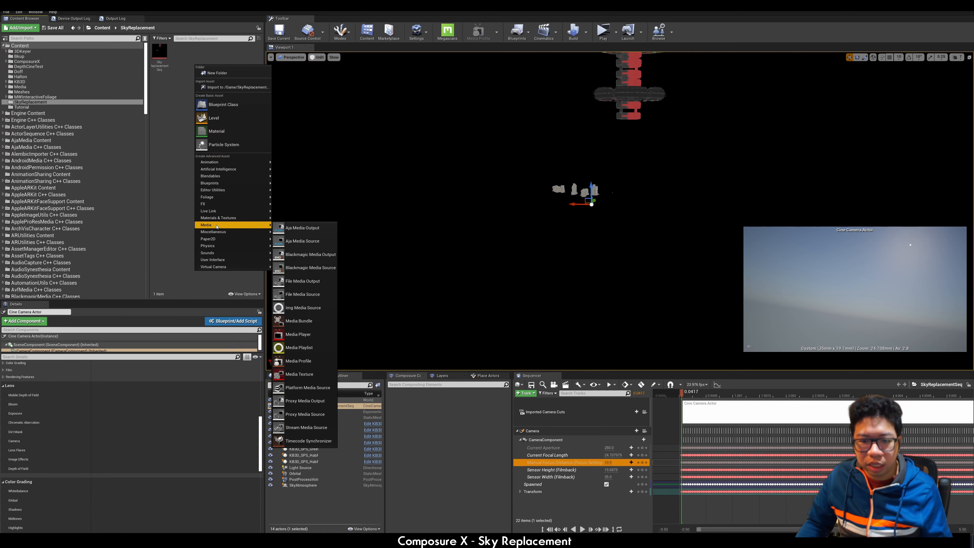
left_click(303, 307)
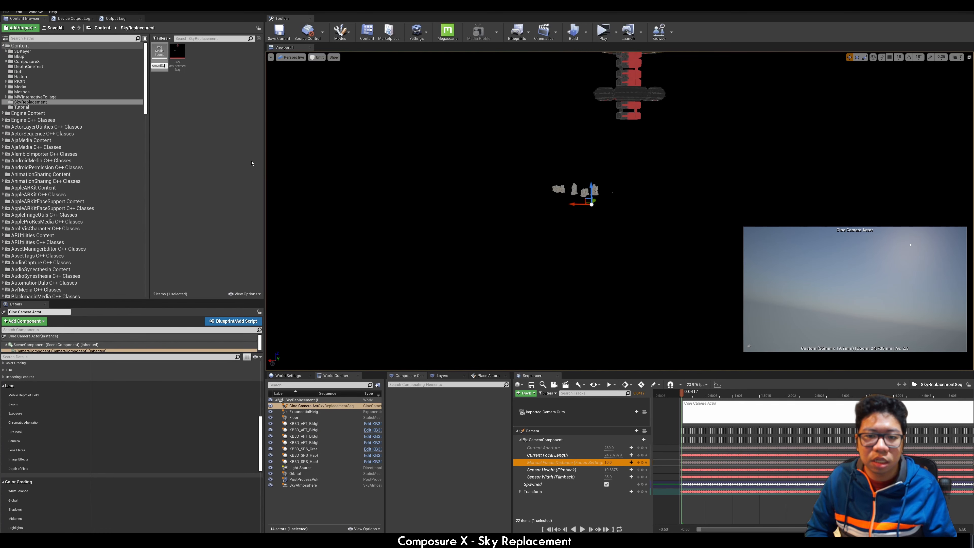
type("SkyReplacementImage")
key("Return")
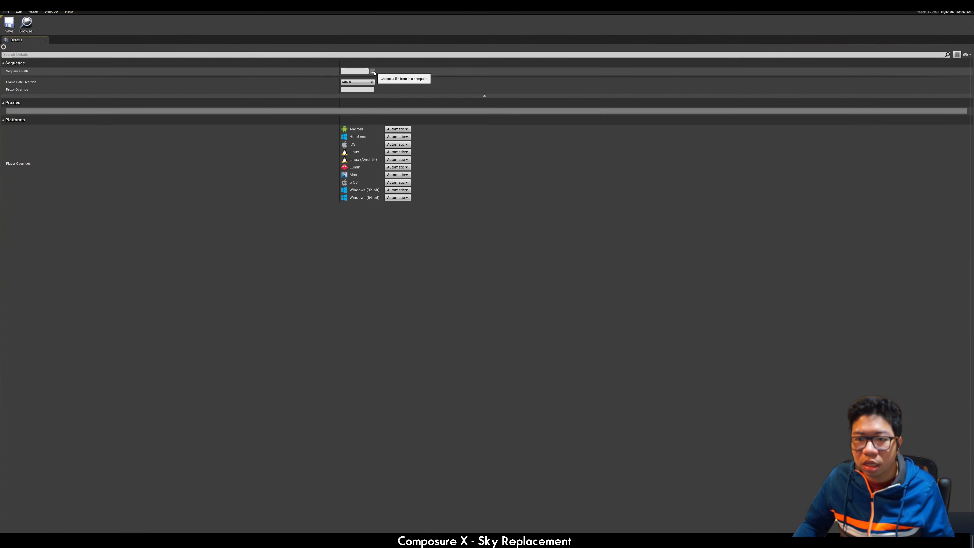
Step: Load the EXR sequence from halton2/stab/seq using its first frame, set Frame Rate Override to 23.976 fps (NTSC/24), and save the asset
left_click(374, 73)
double_click(129, 48)
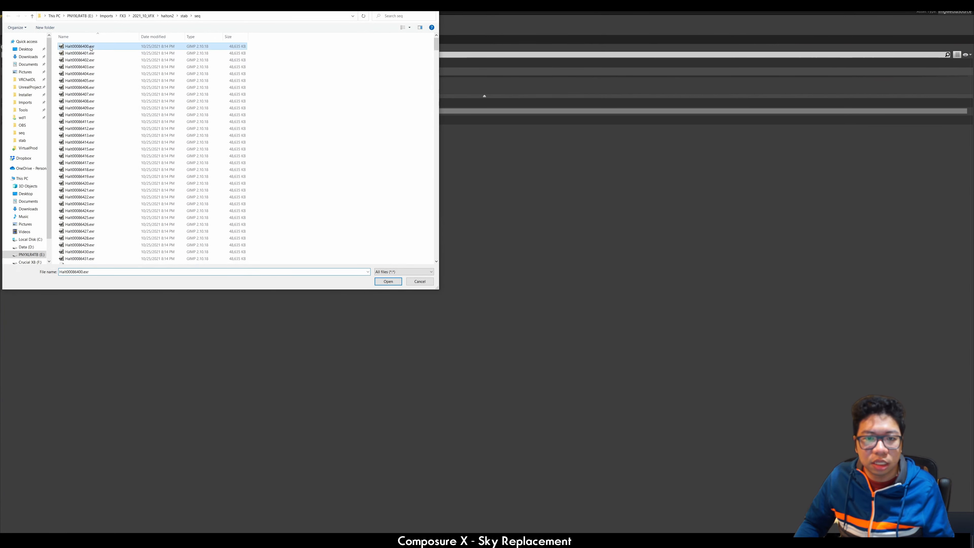
left_click(358, 81)
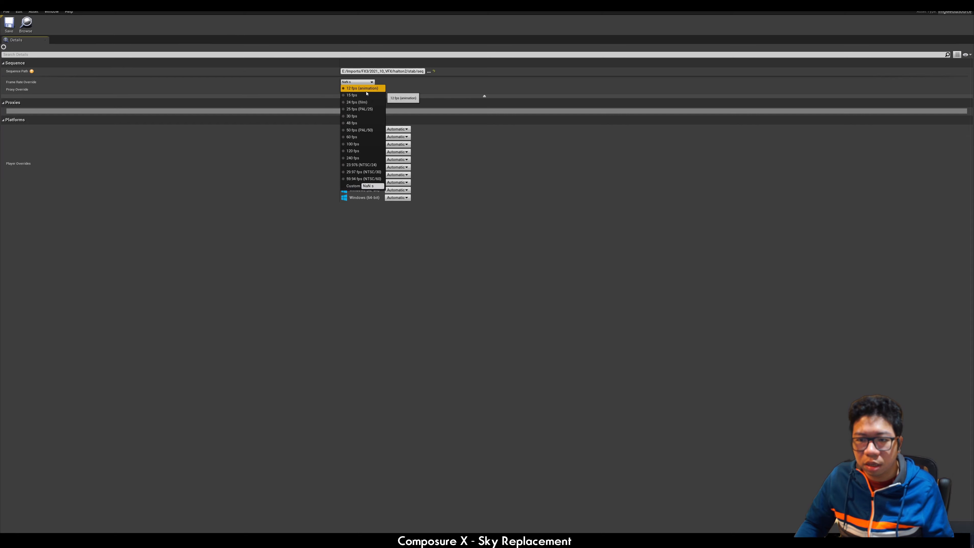
left_click(362, 164)
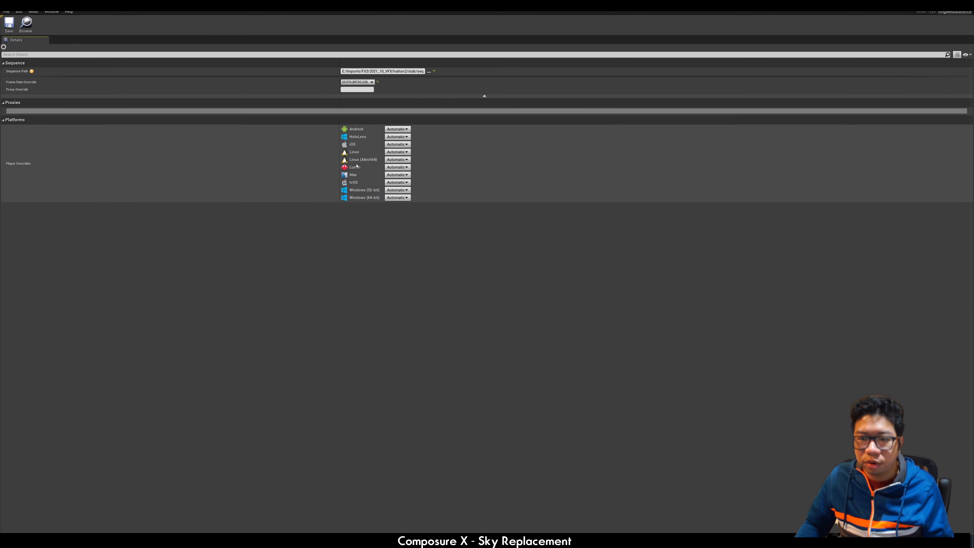
left_click(10, 25)
Step: Check the timecode provider and default timecode frame rate in the project's Engine General Settings
left_click(41, 5)
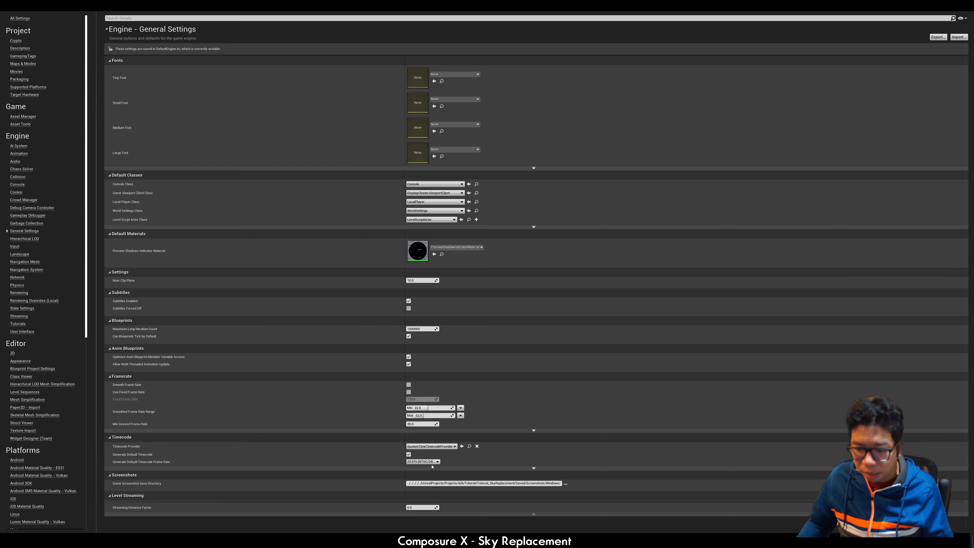
left_click(431, 447)
left_click(434, 447)
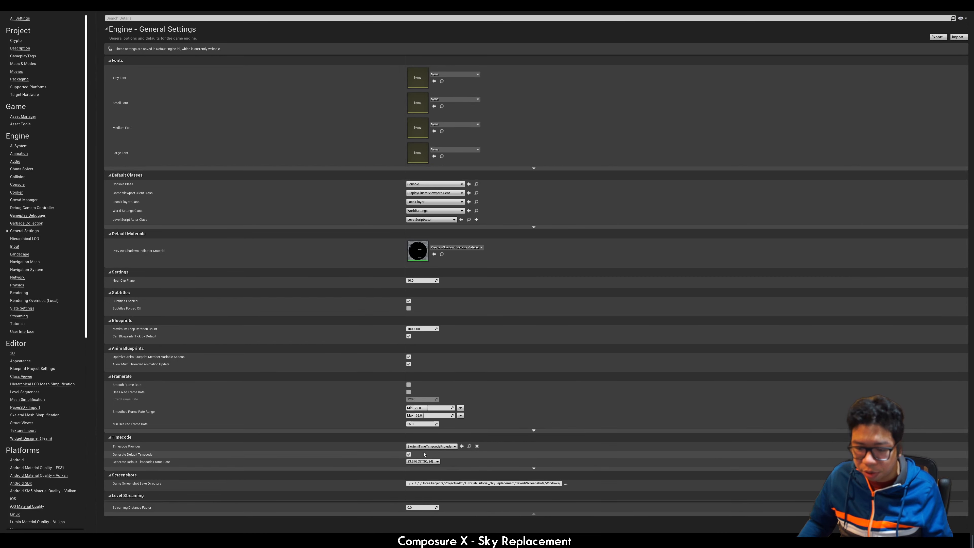
left_click(409, 454)
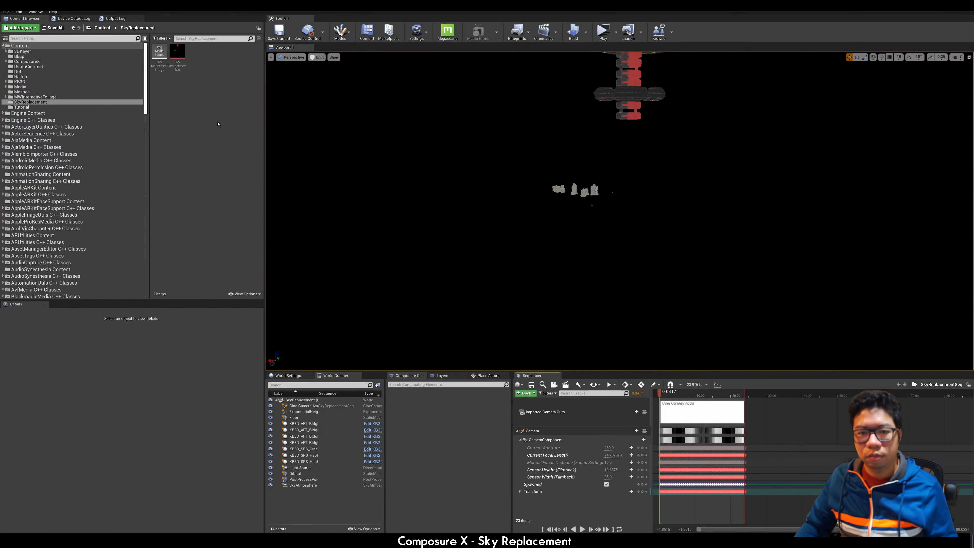
Step: Create a Media Player named SkyMedia with a linked video output MediaTexture in the SkyReplacement folder
right_click(210, 92)
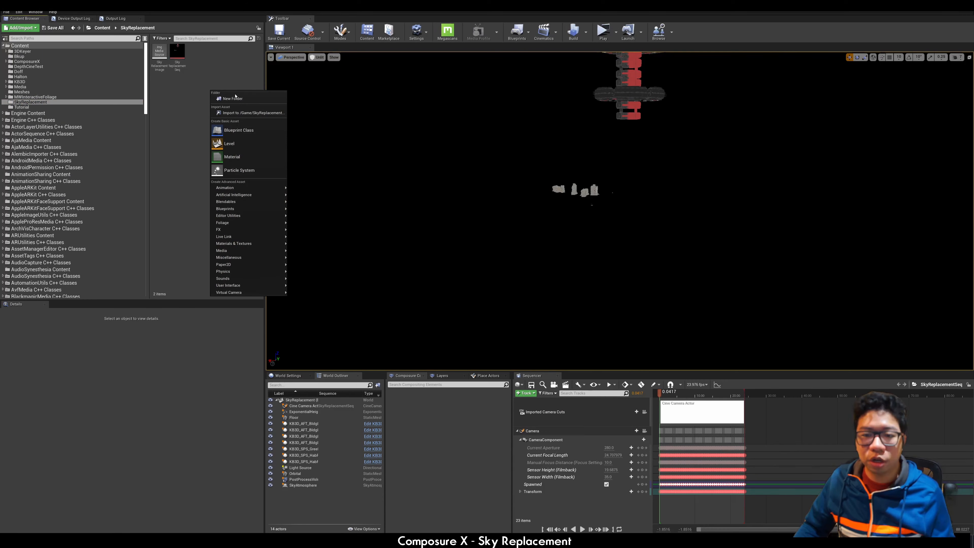
mouse_move(281, 251)
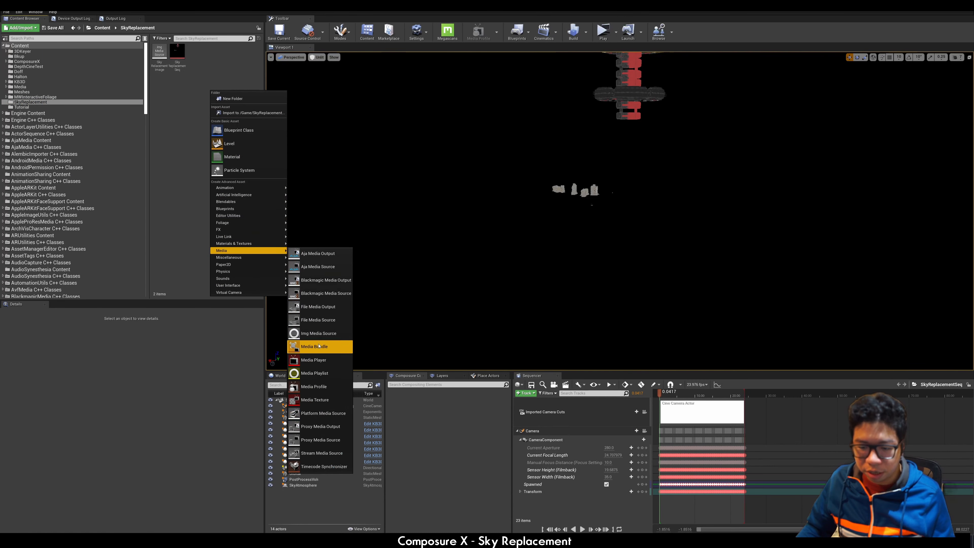
left_click(314, 359)
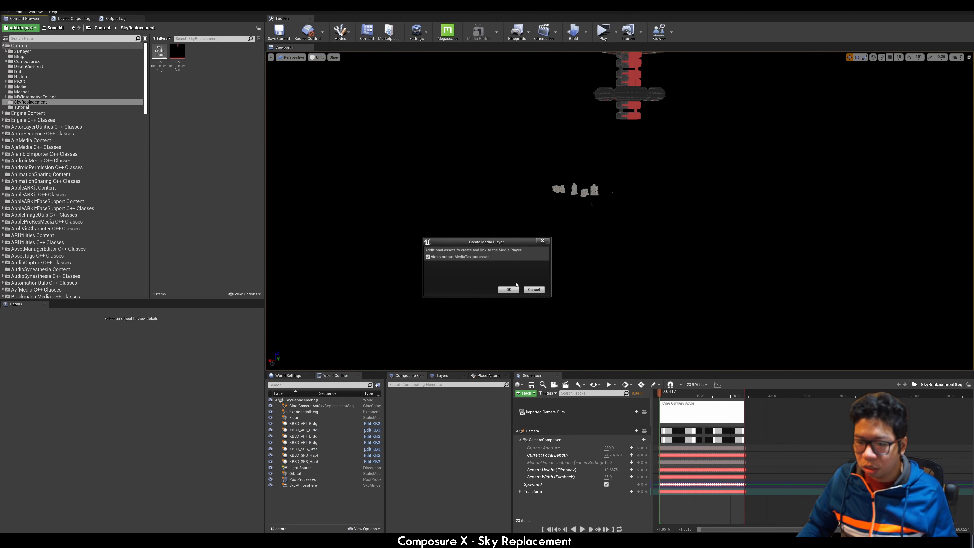
left_click(511, 289)
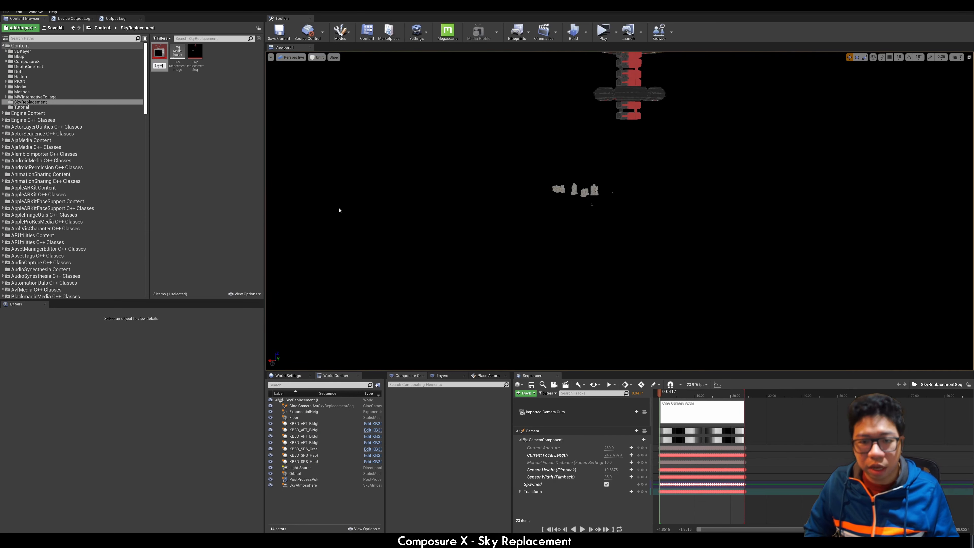
type("SkyMedia")
key("Return")
key("ctrl+a")
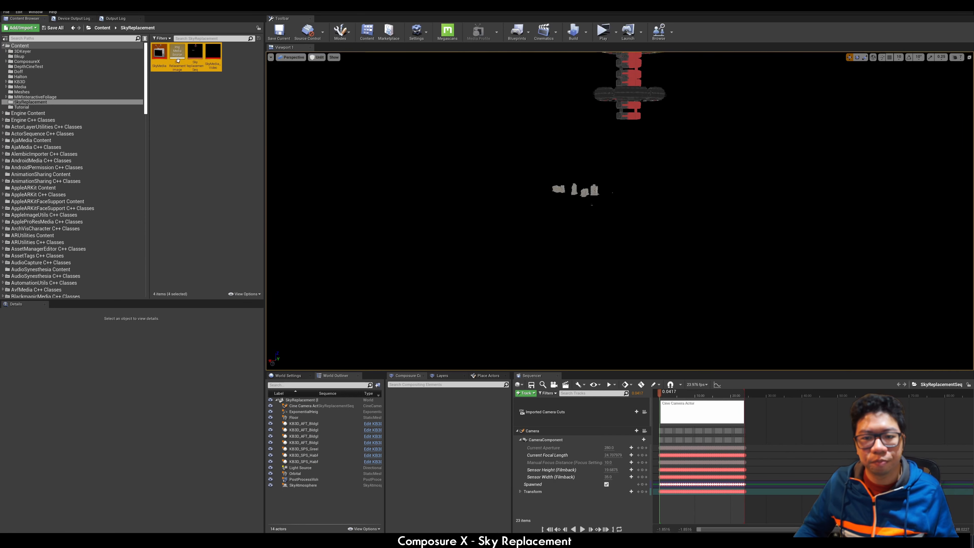
left_click(197, 106)
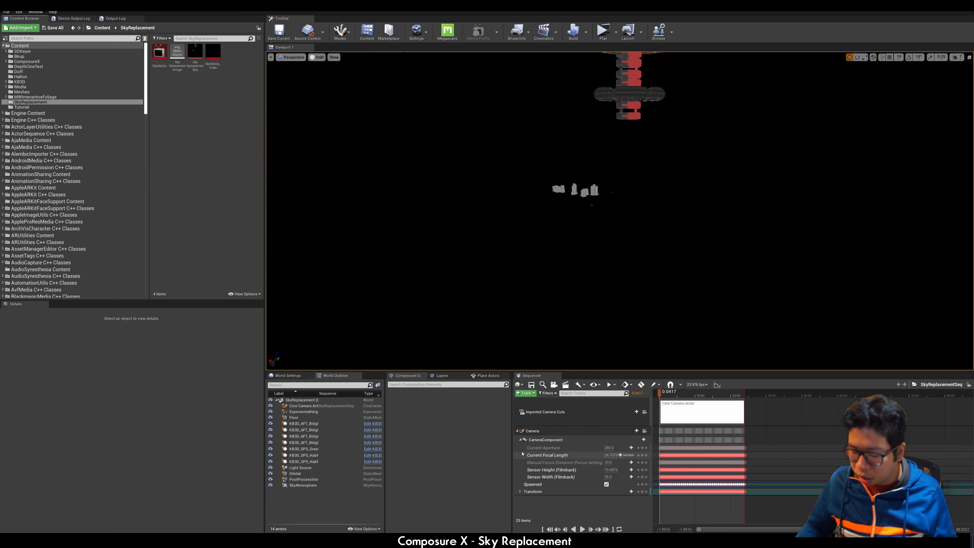
Step: Add a Media track with the SkyReplacementImage source to the sequence and extend its section to the end of the camera cut
right_click(543, 510)
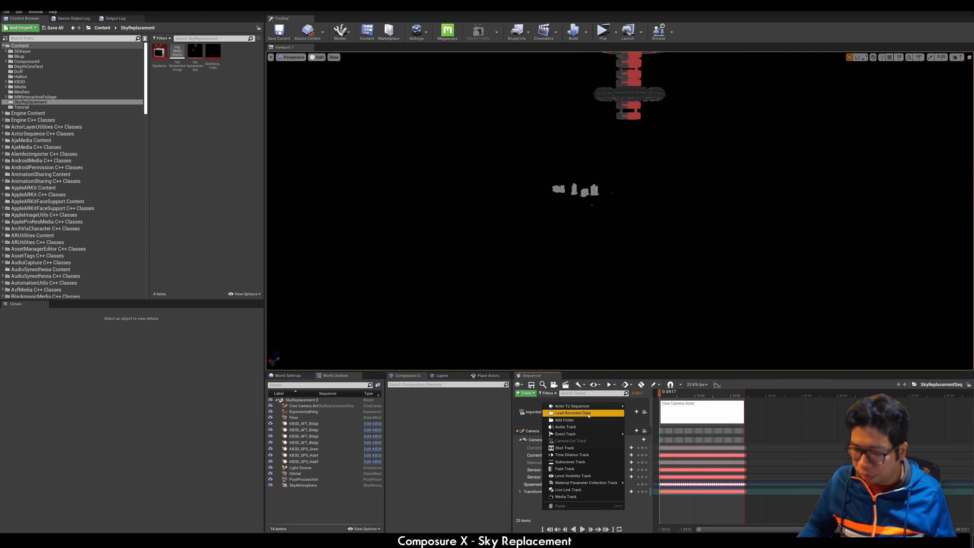
left_click(583, 498)
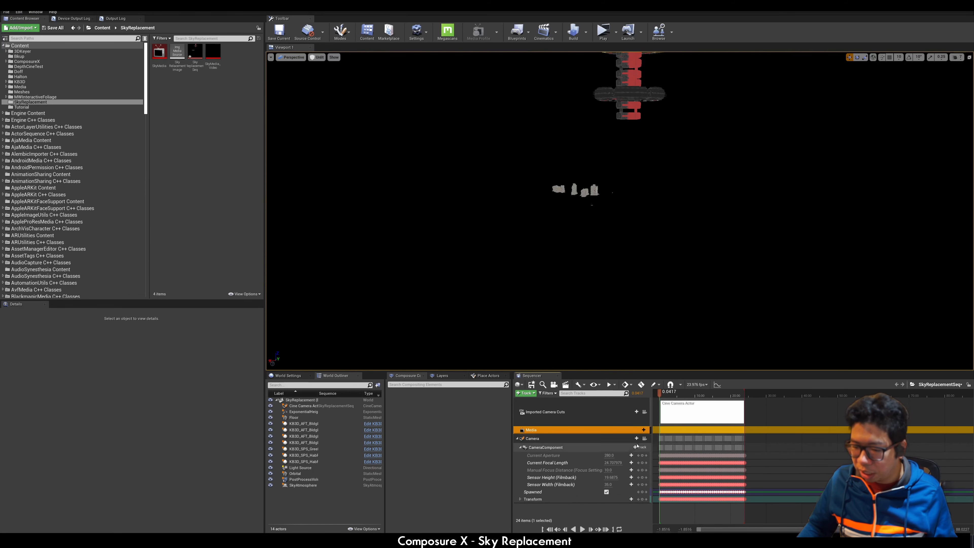
left_click(646, 431)
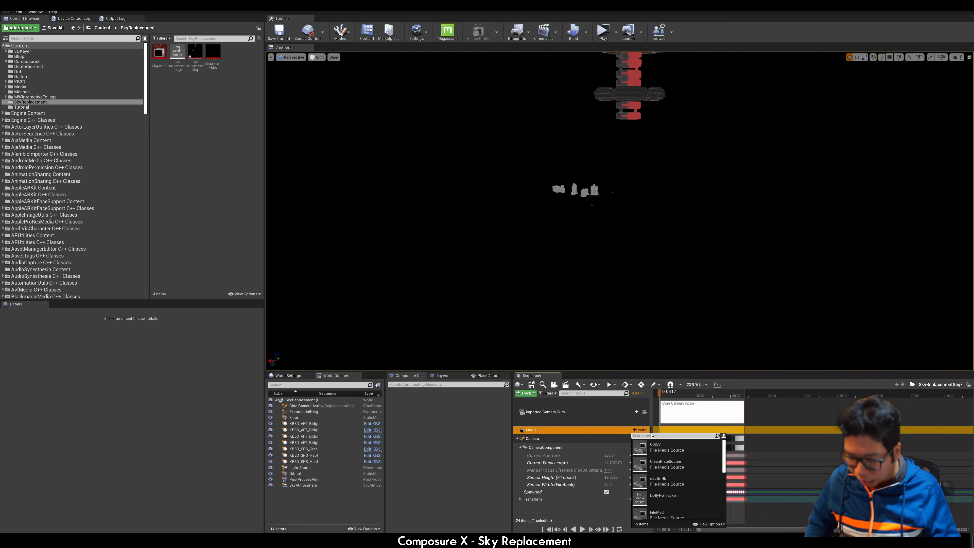
type("Sky")
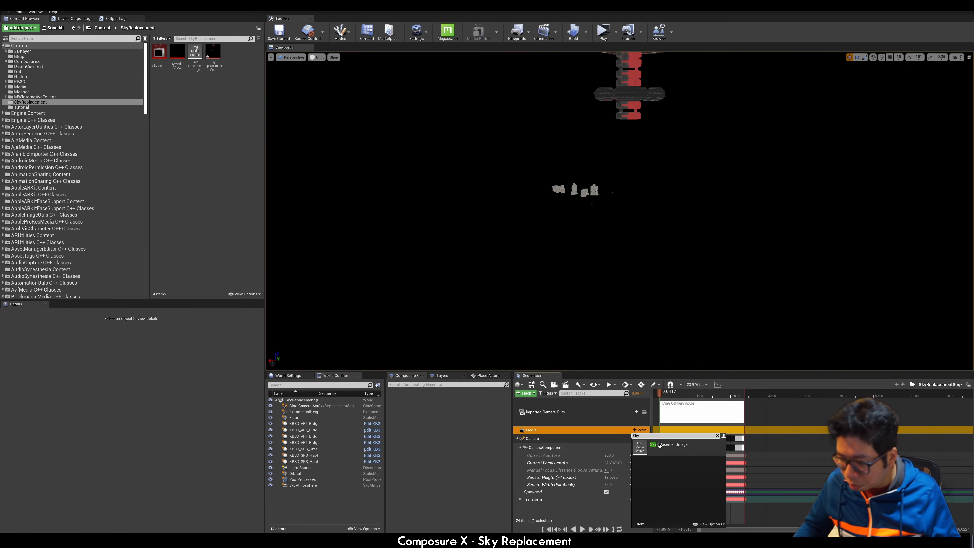
left_click(661, 446)
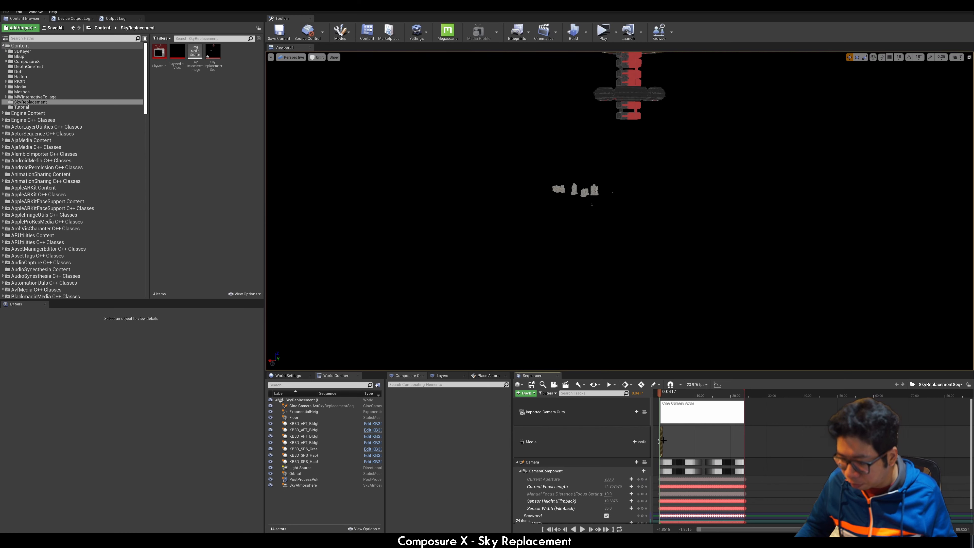
left_click_drag(663, 441, 745, 441)
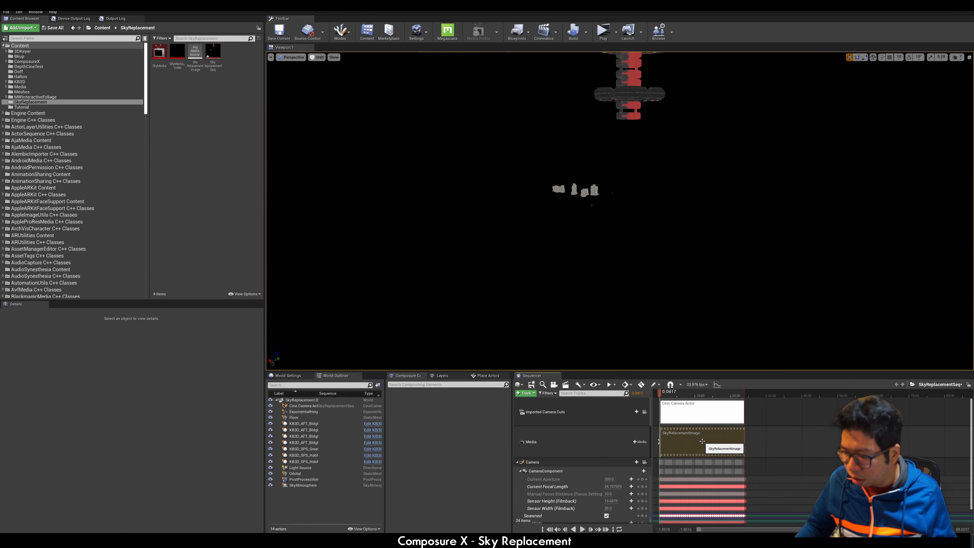
Step: Set the SkyReplacementImage media section's Media Texture to SkyMedia_Video
right_click(702, 442)
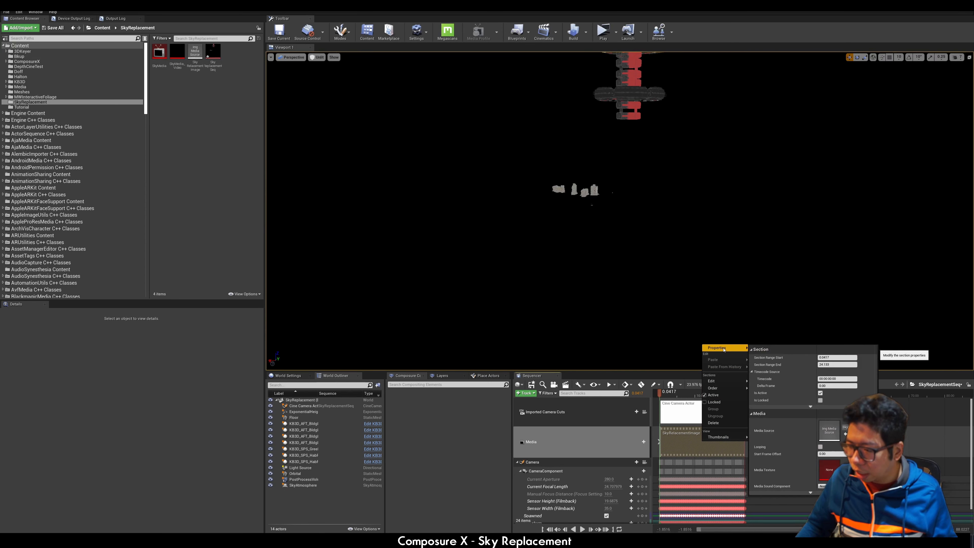
mouse_move(724, 349)
left_click(855, 470)
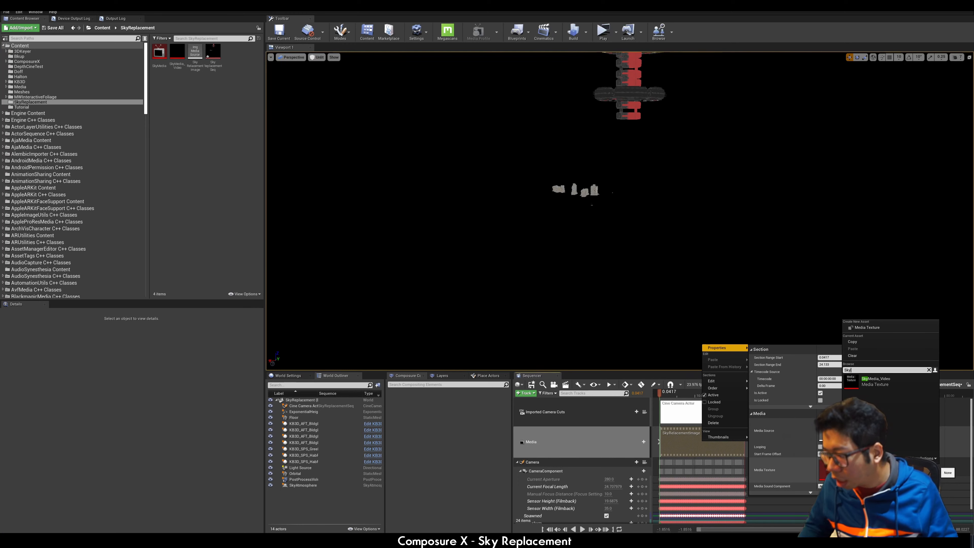
left_click(883, 381)
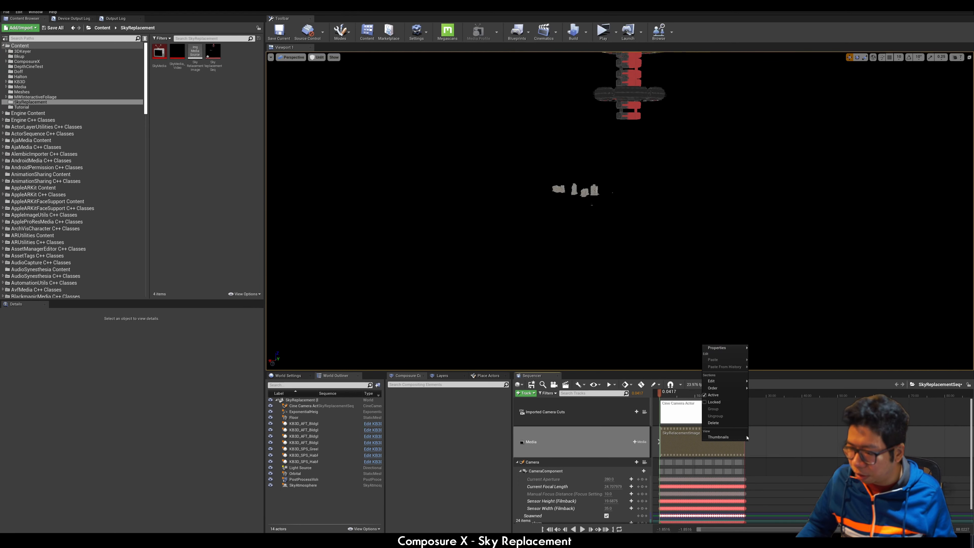
left_click(439, 417)
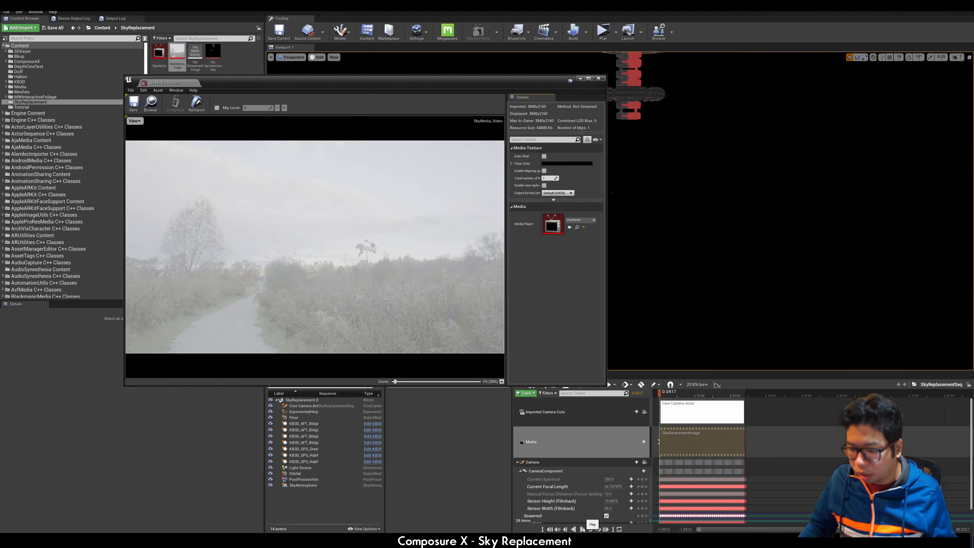
Step: Play the sequence to compare the SkyMedia_Video footage with the Cine Camera Actor view, and return to the first frame
left_click(303, 406)
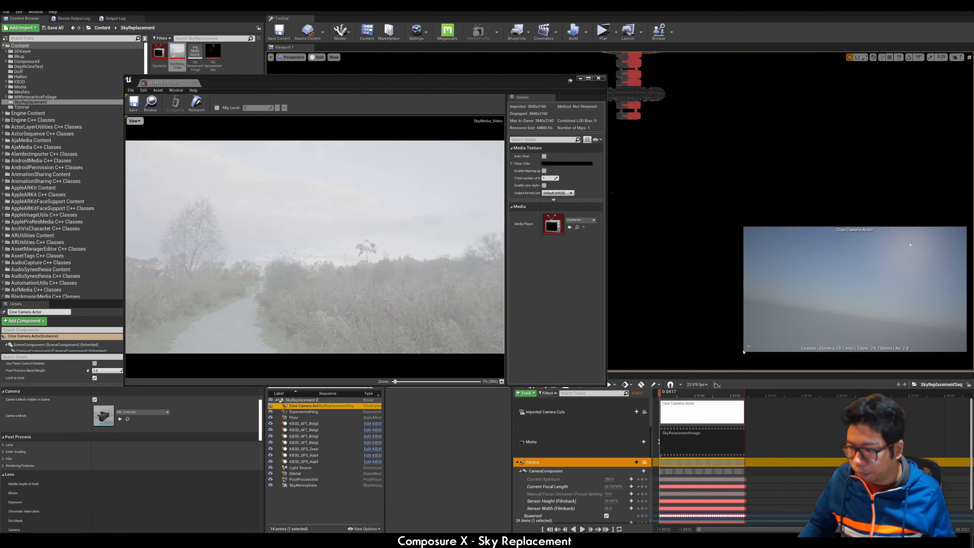
left_click(582, 530)
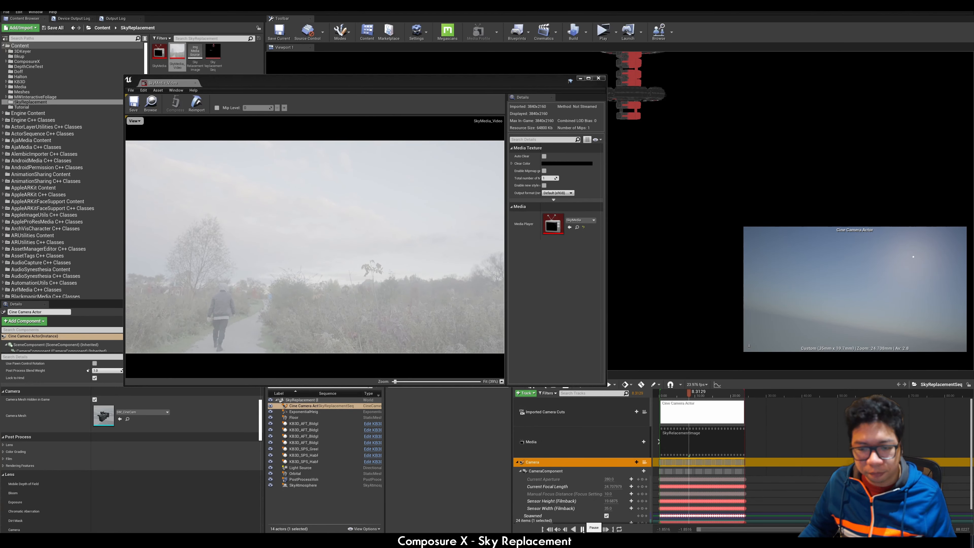
left_click(583, 530)
left_click(551, 530)
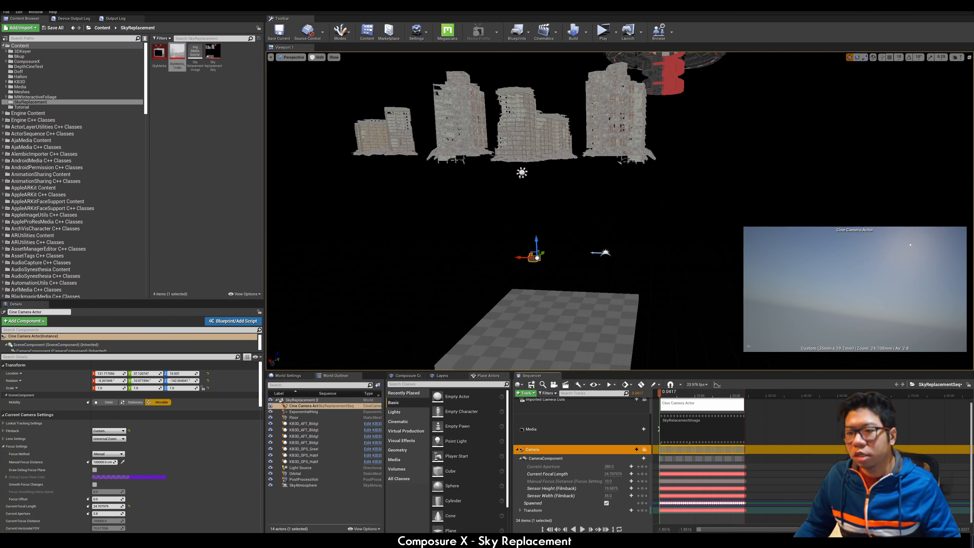
Step: Review the spawnable options of the Camera track and save the sequence
right_click_drag(573, 195, 573, 179)
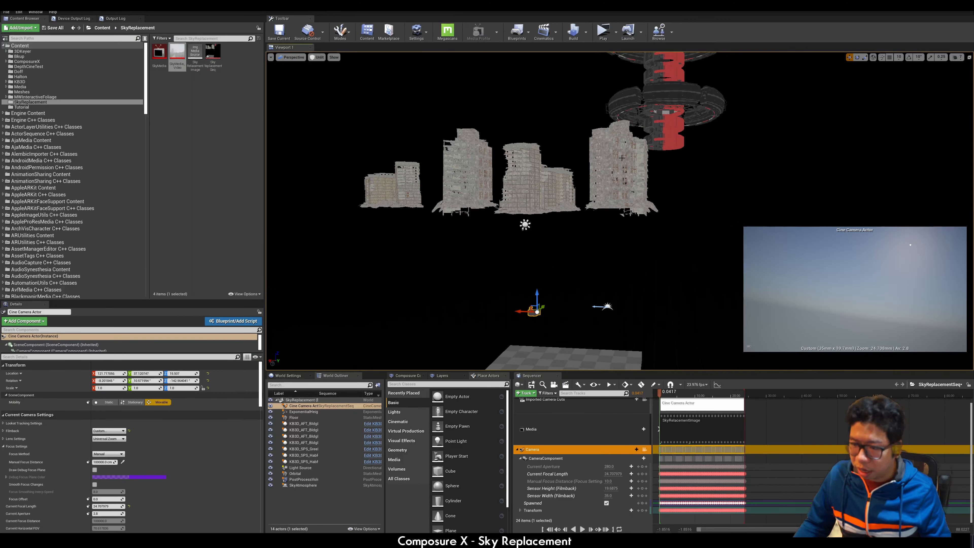
right_click_drag(574, 179, 602, 230)
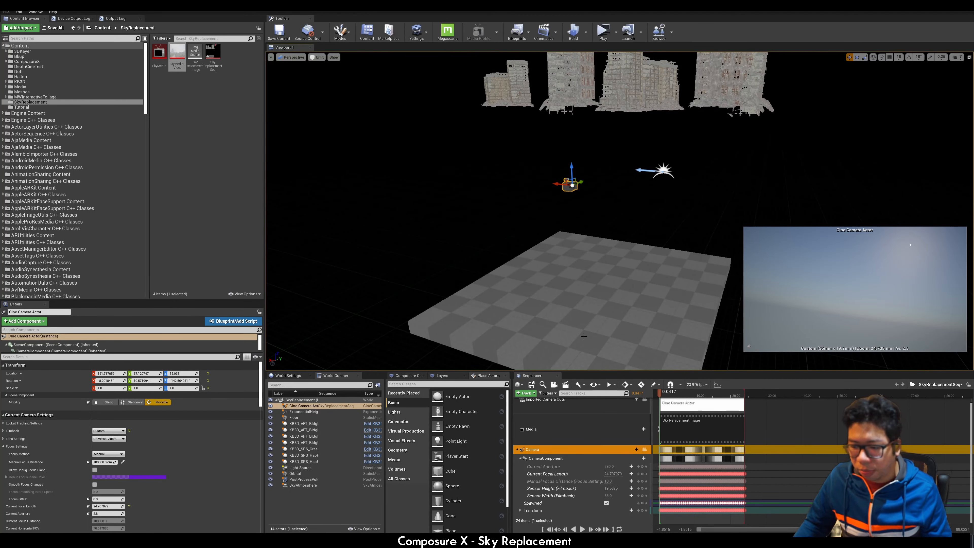
right_click(546, 450)
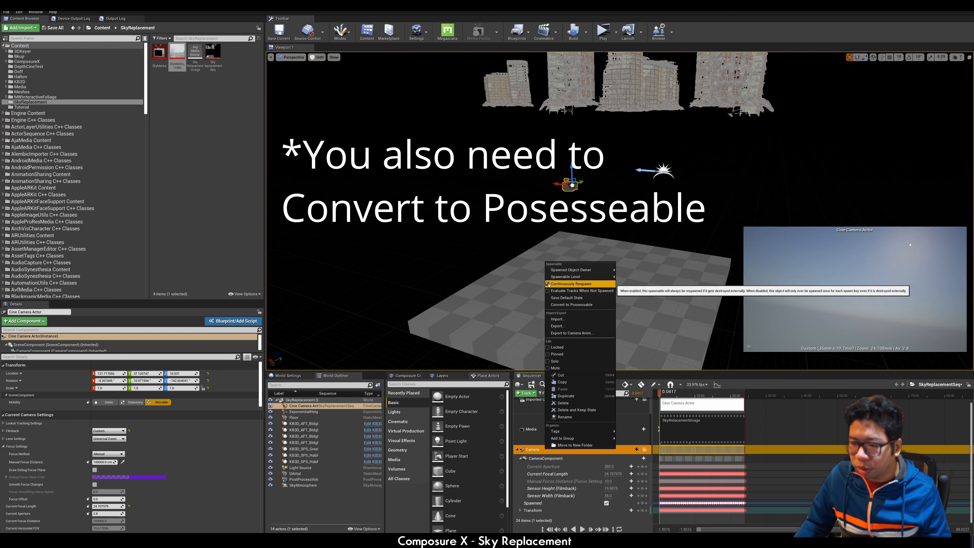
left_click(532, 384)
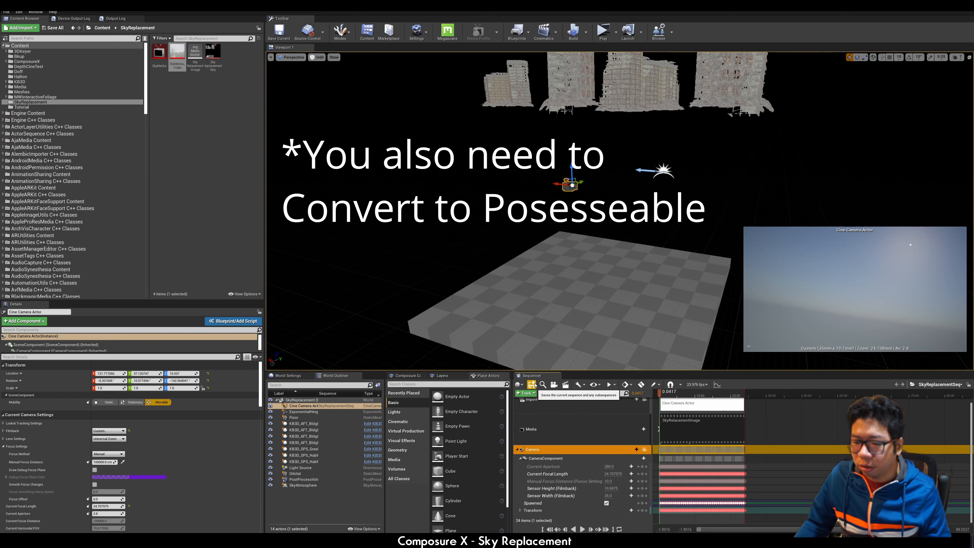
left_click(532, 384)
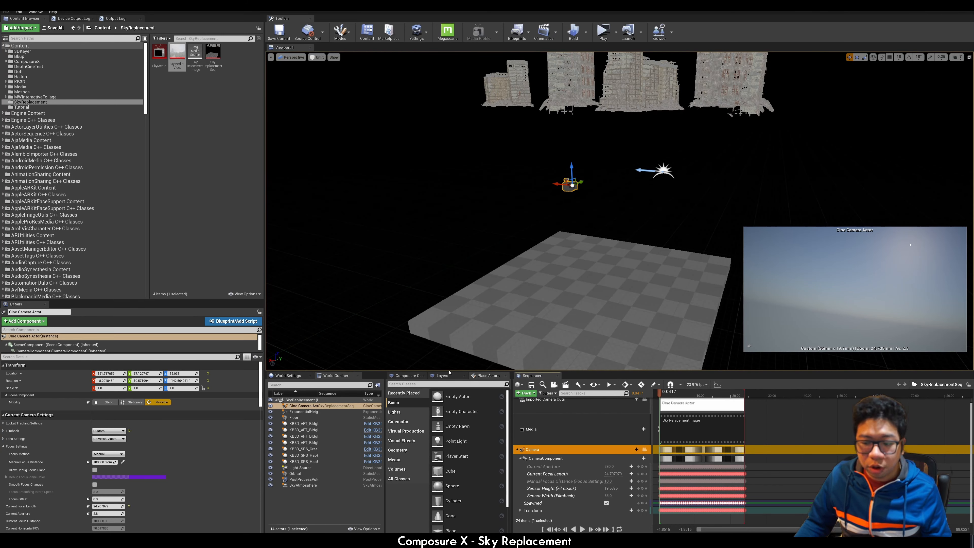
Step: Place an Empty Actor, reset its location to 0, 0, 0, and attach the Cine Camera Actor to it
left_click_drag(457, 396, 577, 290)
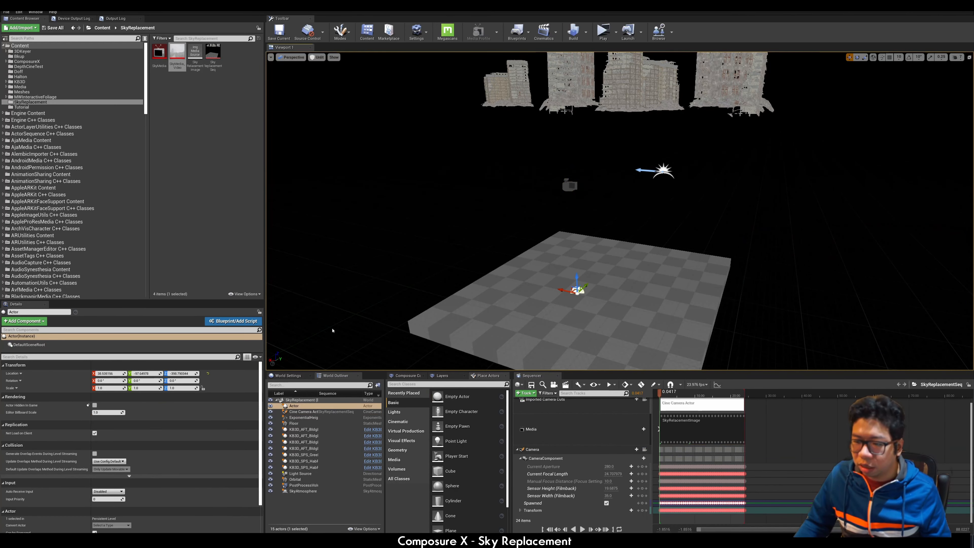
left_click(209, 373)
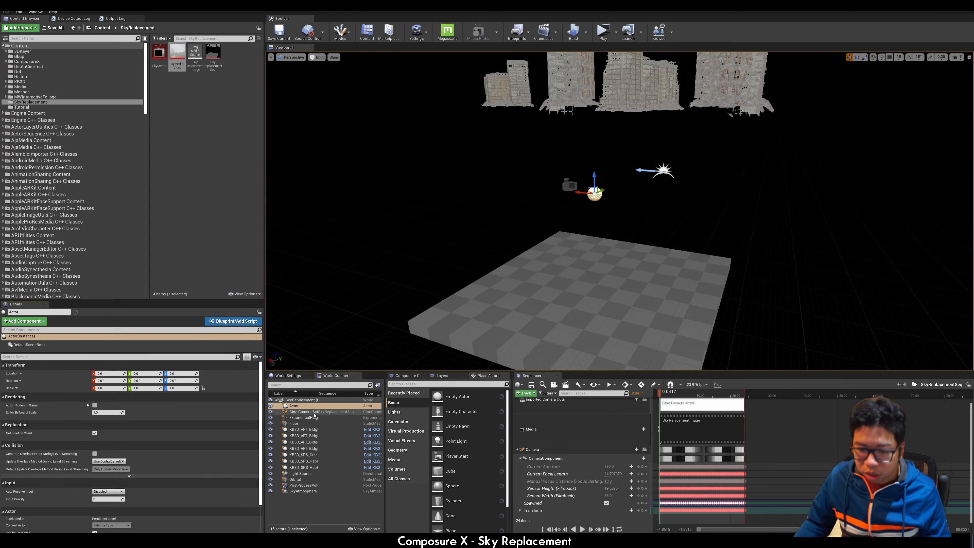
left_click(305, 411)
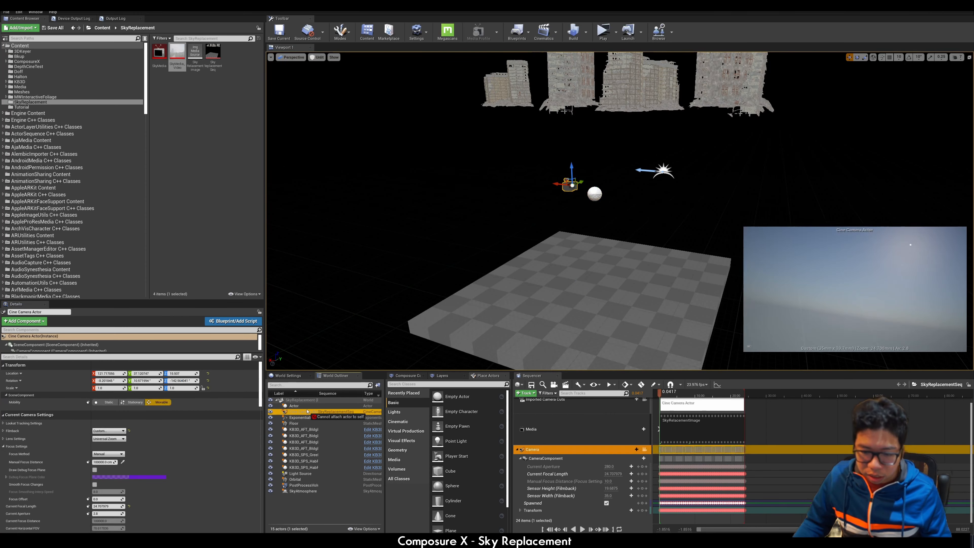
left_click_drag(305, 410, 305, 407)
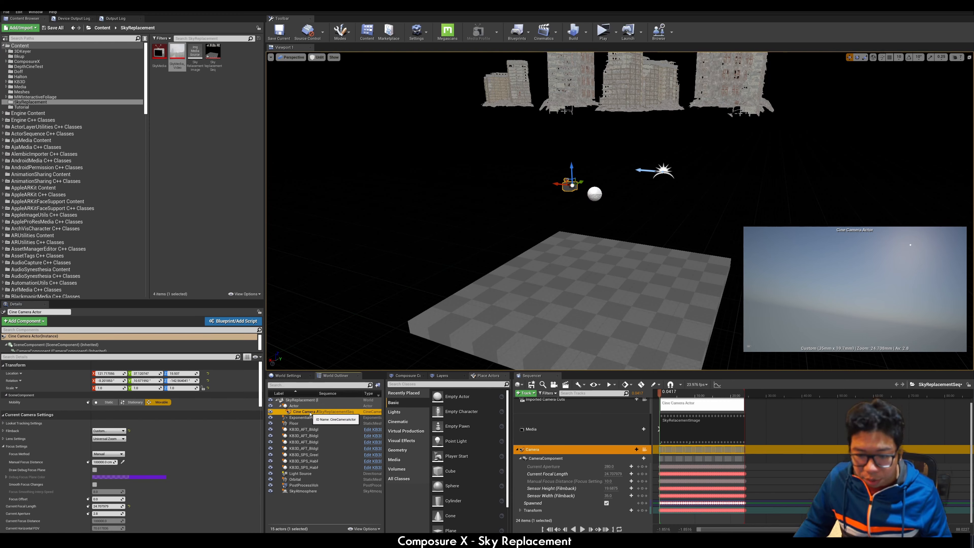
Step: Rotate the parent Actor about Z so the camera faces the buildings and ringed tower, and check the framing by playing the sequence
left_click(594, 193)
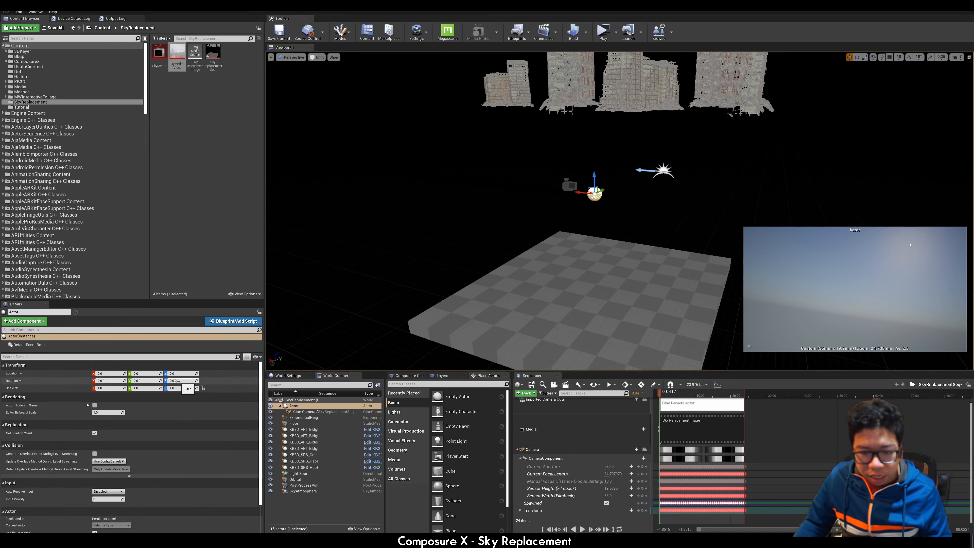
key("ctrl+s")
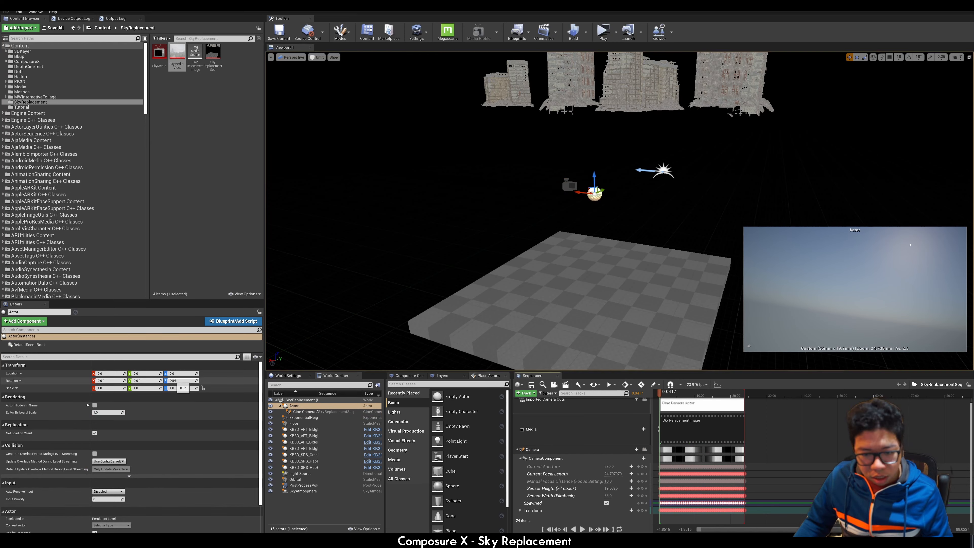
left_click_drag(175, 380, 186, 381)
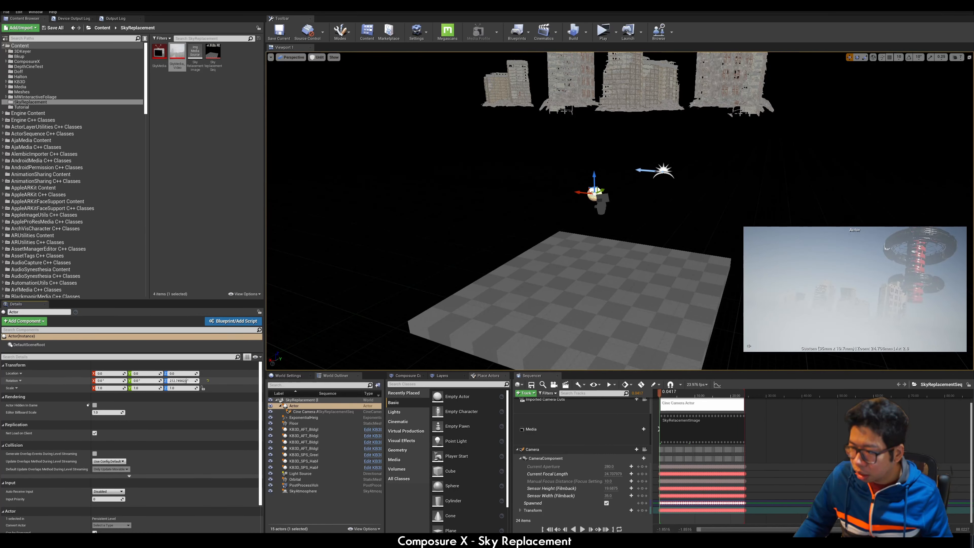
left_click_drag(186, 380, 184, 380)
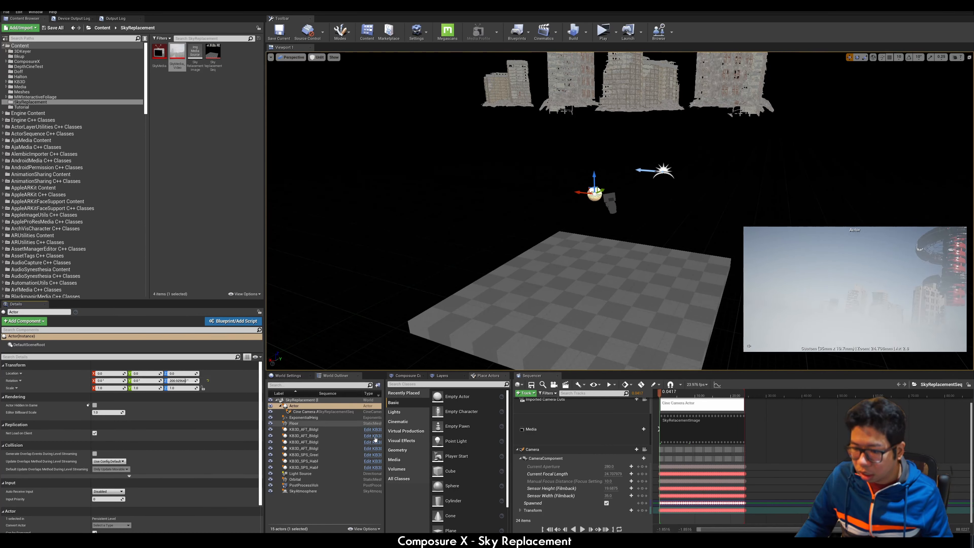
left_click(582, 530)
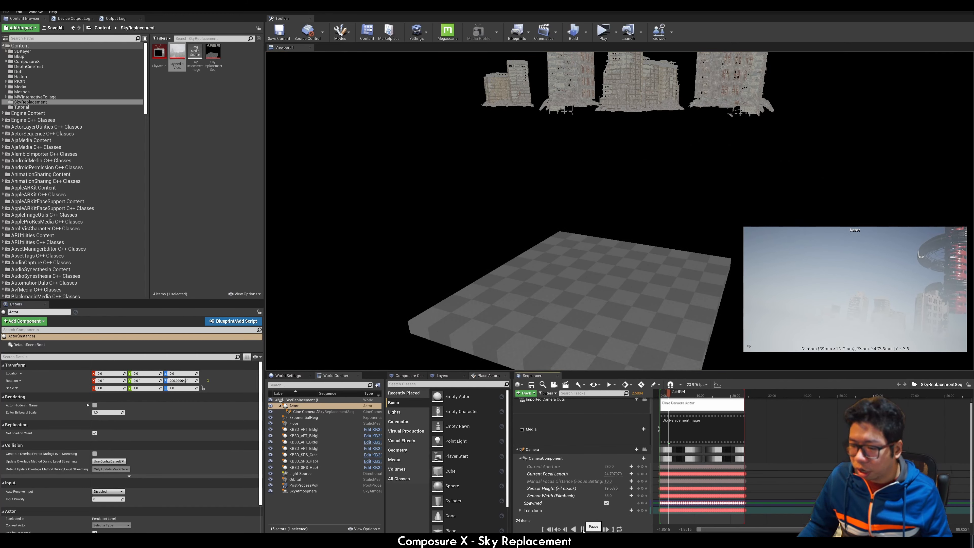
left_click(582, 530)
Step: Add the parent Actor to the sequence with a keyed Transform track above the Camera
left_click(367, 412)
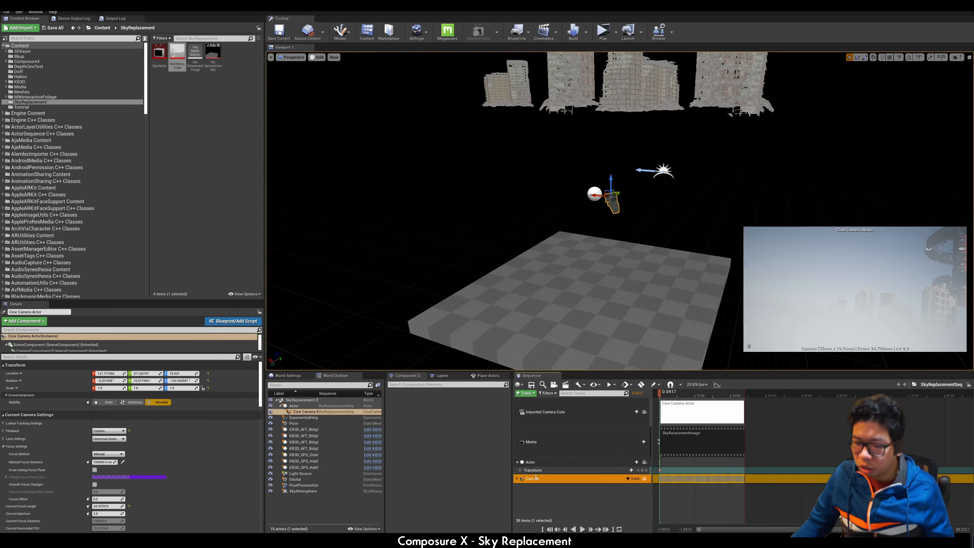
left_click(326, 406)
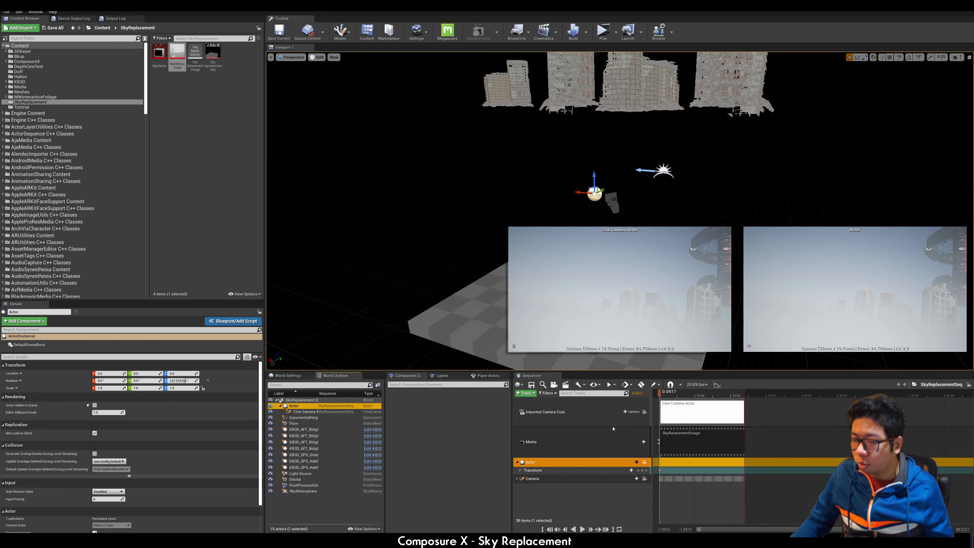
left_click(532, 479)
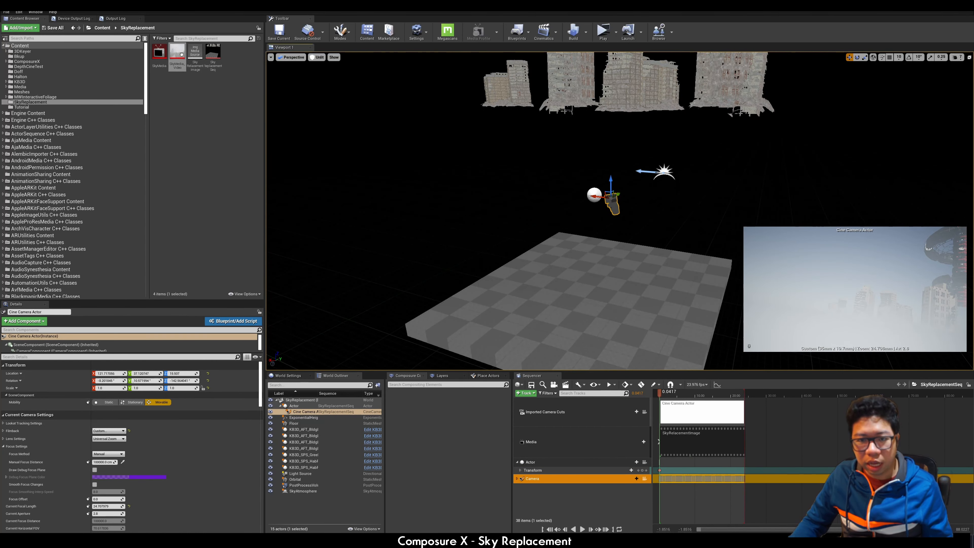
Step: Create an Empty Comp Shot and name it Composure
right_click(424, 406)
mouse_move(445, 409)
left_click(498, 420)
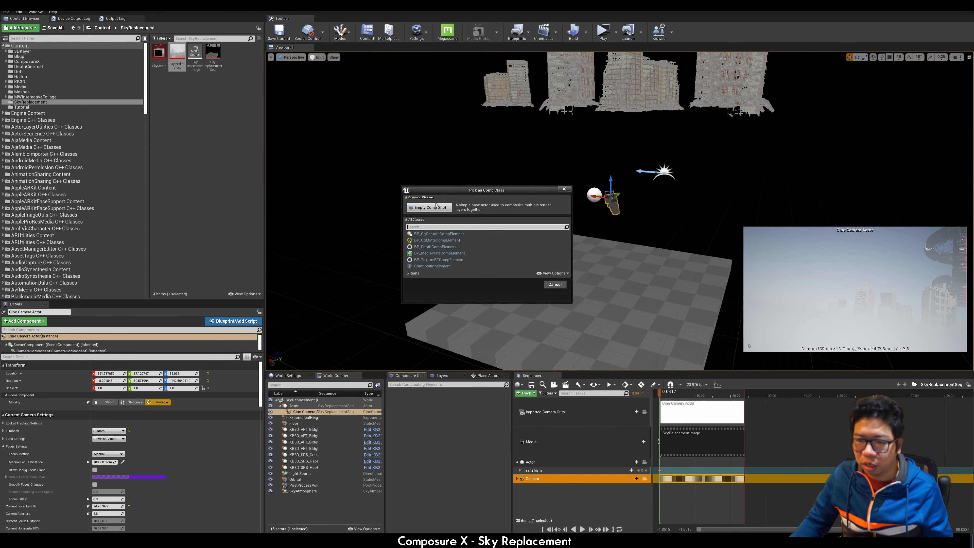
left_click(430, 207)
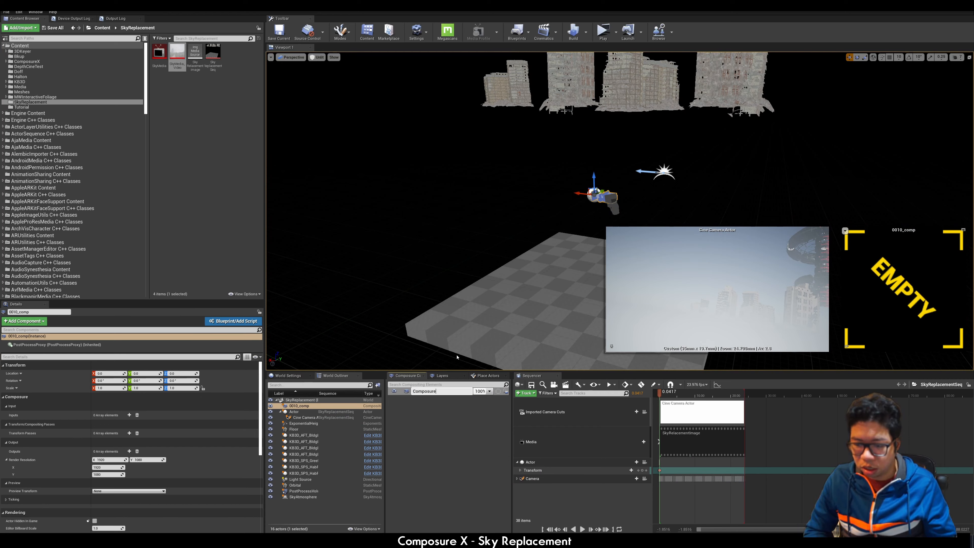
key("Return")
Step: Add a media plate layer element to the Composure comp and expand the comp
right_click(420, 392)
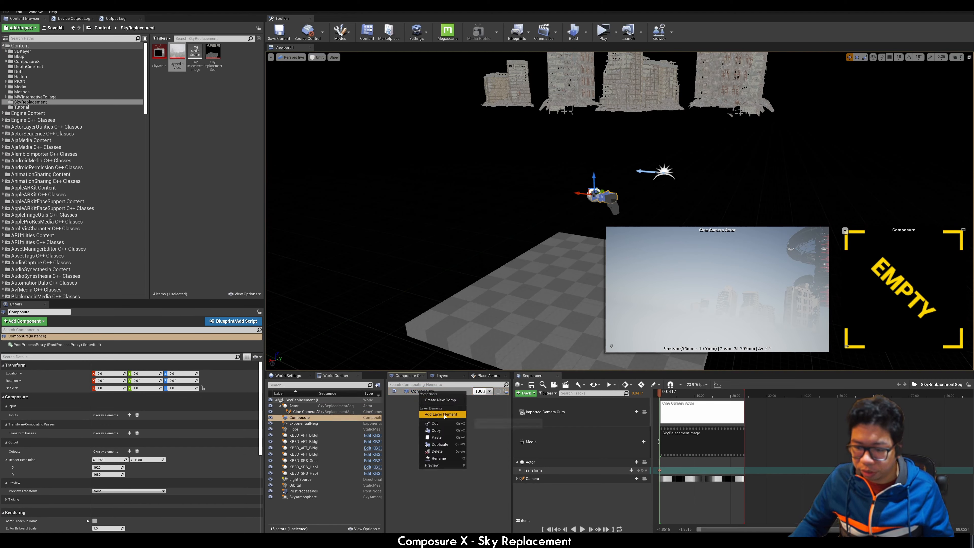
left_click(445, 414)
left_click(444, 211)
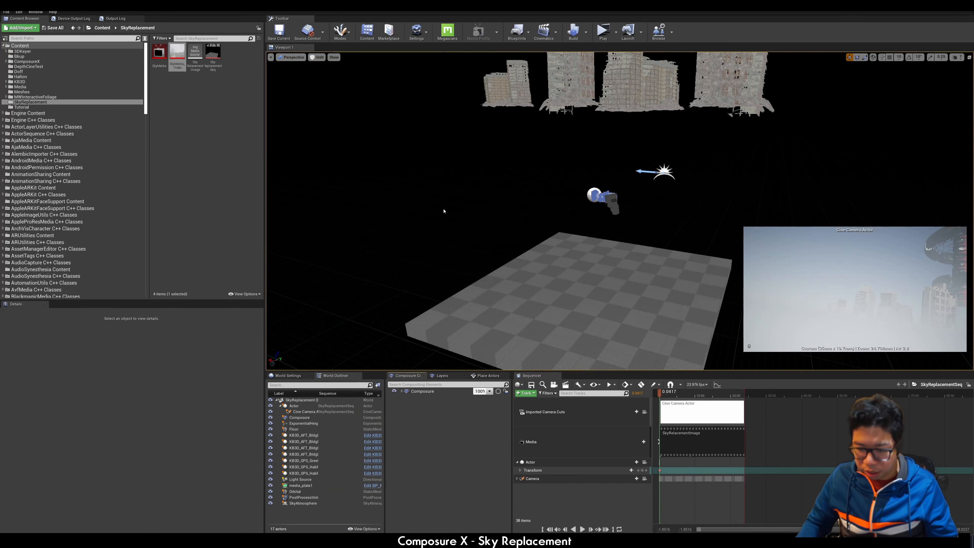
left_click(402, 392)
Step: Add a CG capture layer element to the Composure comp and name it CG
right_click(422, 391)
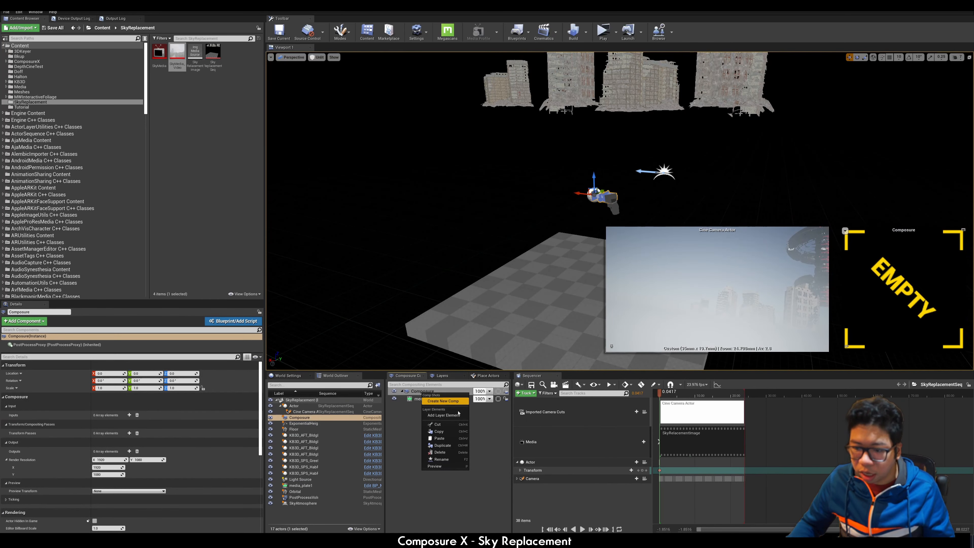
left_click(445, 415)
left_click(436, 222)
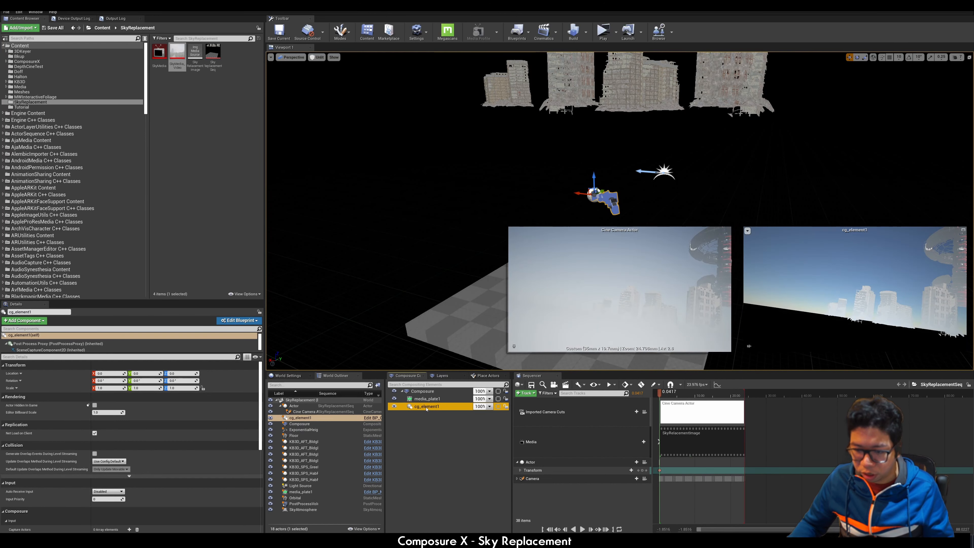
type("CG")
key("Return")
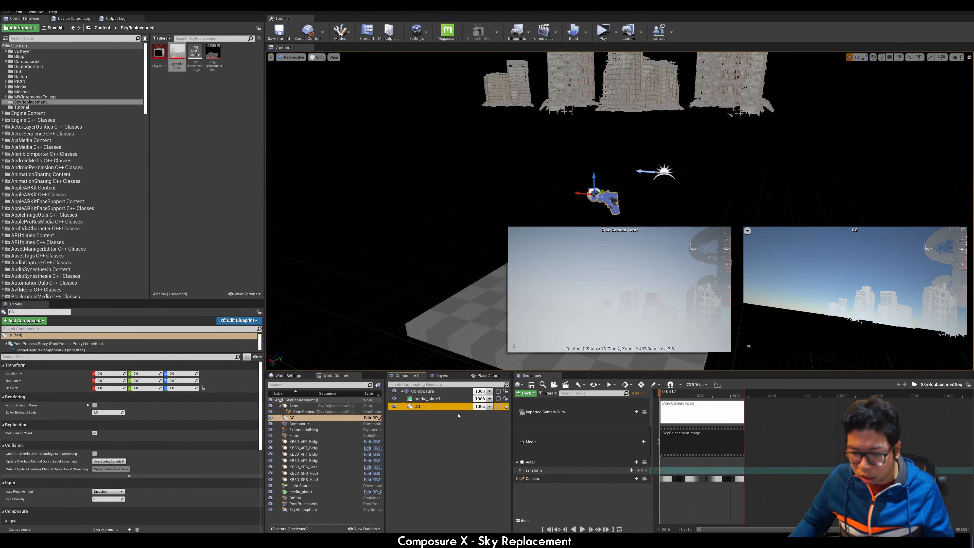
Step: Rename the media plate layer as Media
left_click(451, 401)
left_click(425, 400)
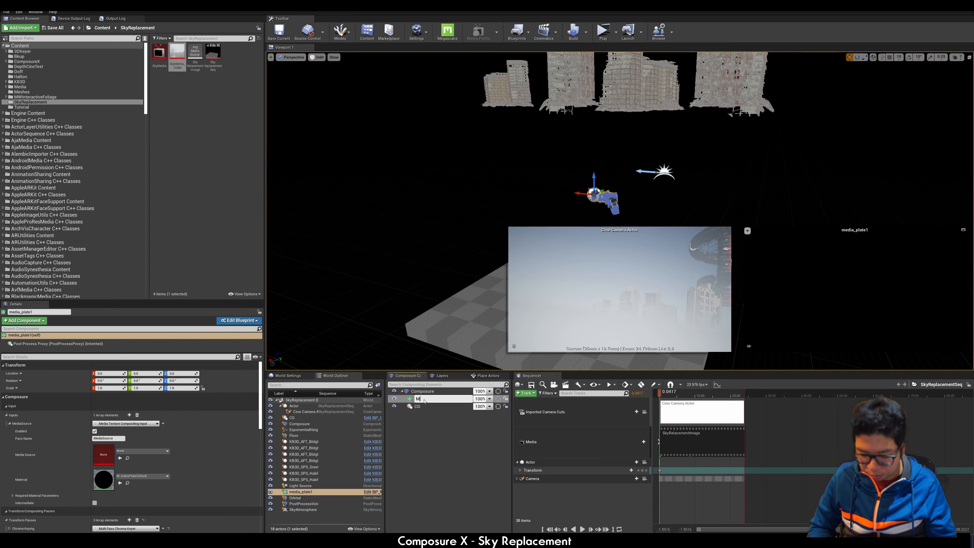
type("Media")
key("Return")
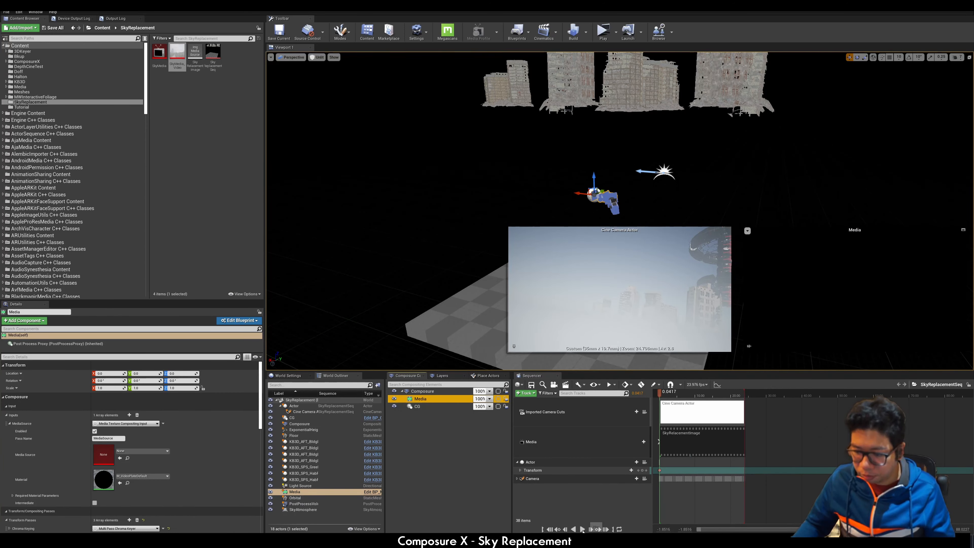
Step: Remove all transform passes from the Media layer and assign the SkyMedia_Video texture as its media source
left_click(582, 530)
left_click(583, 530)
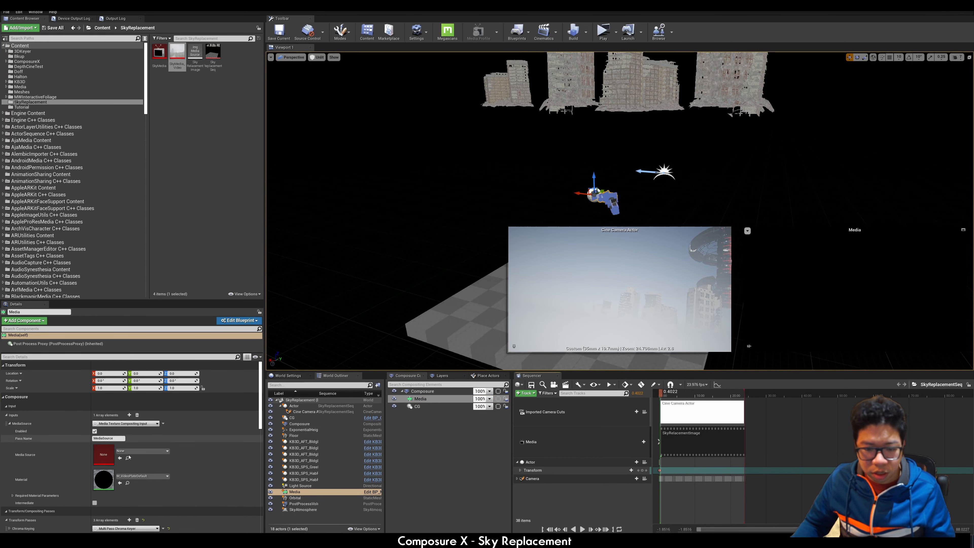
scroll(157, 485, "down", 3)
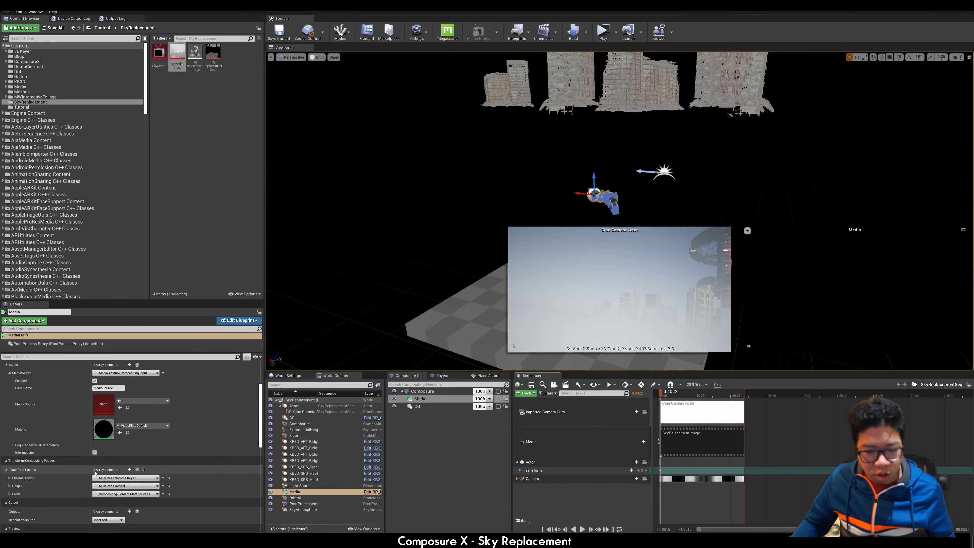
left_click(137, 469)
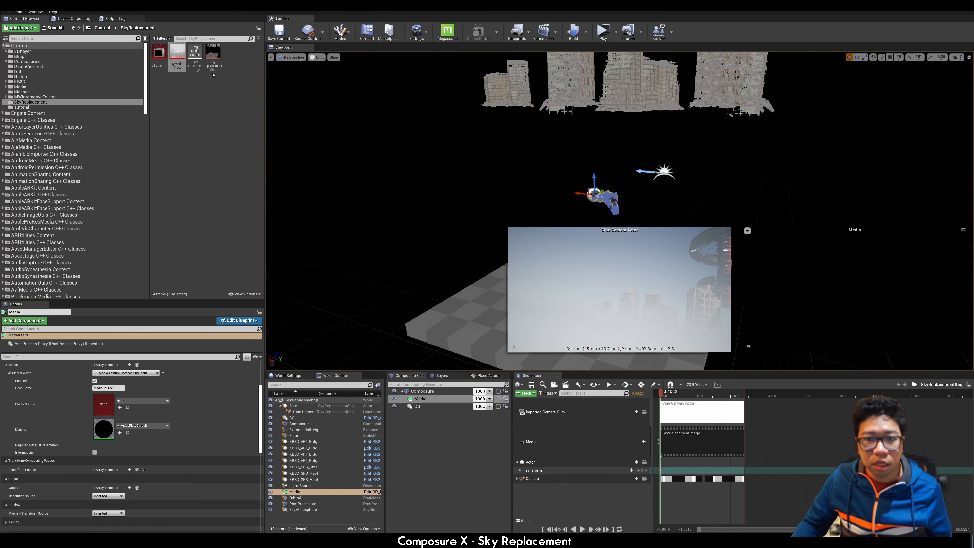
left_click_drag(177, 56, 98, 403)
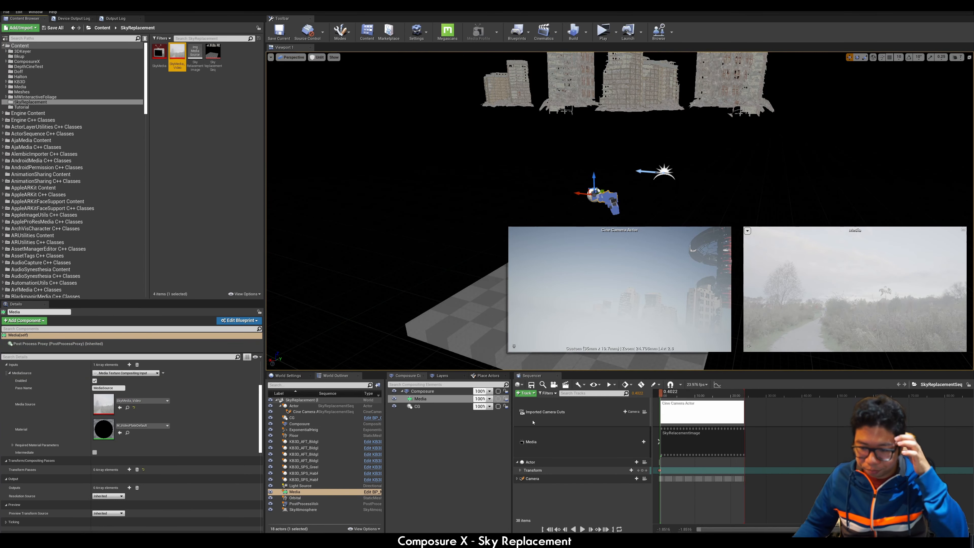
Step: Disable Consider Unrendered Opaque Pixel as Fully Translucent on the CG layer's scene capture component
left_click(433, 407)
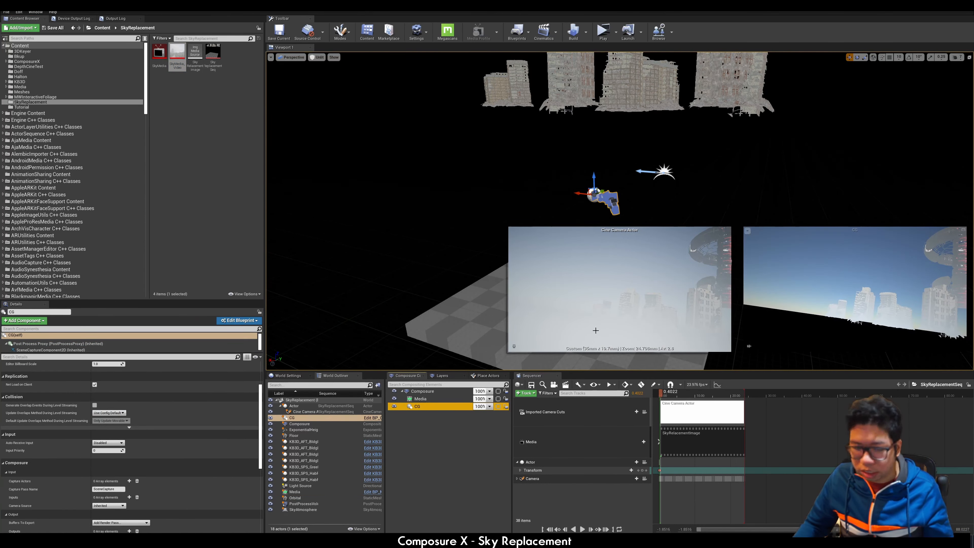
left_click(55, 349)
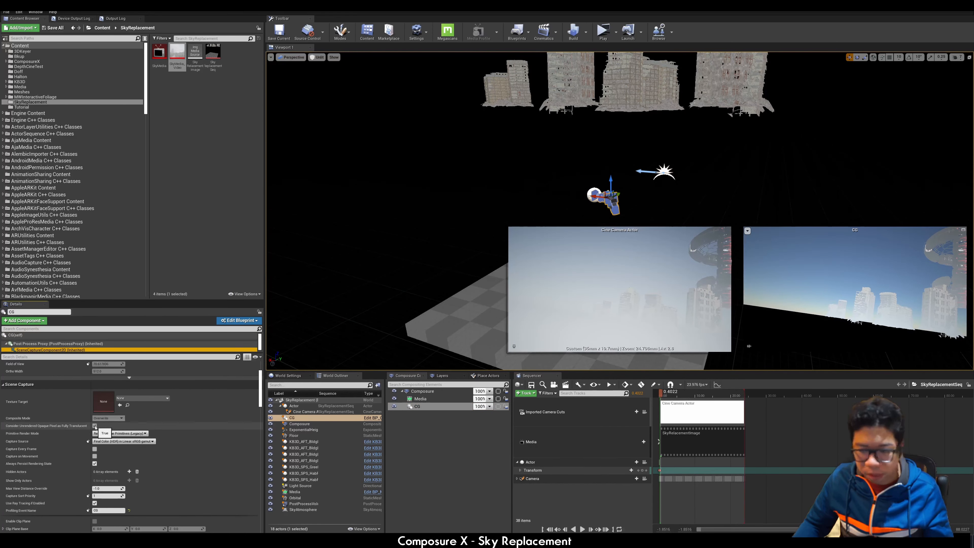
left_click(94, 426)
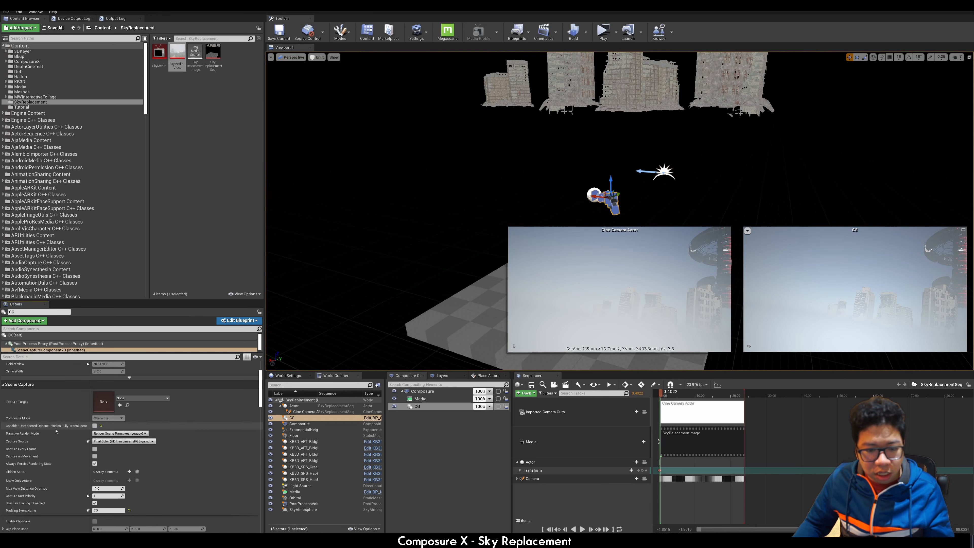
scroll(84, 432, "down", 4)
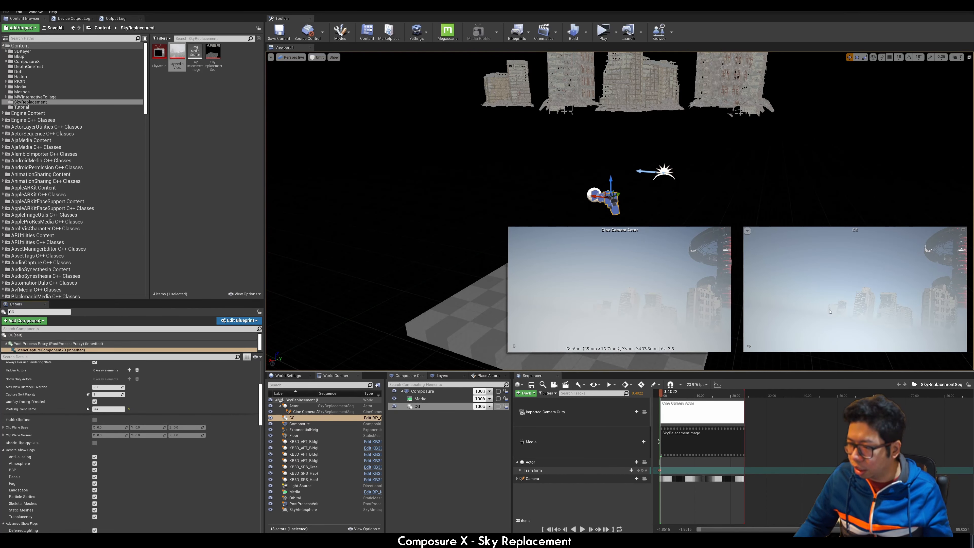
scroll(115, 384, "up", 3)
left_click(85, 336)
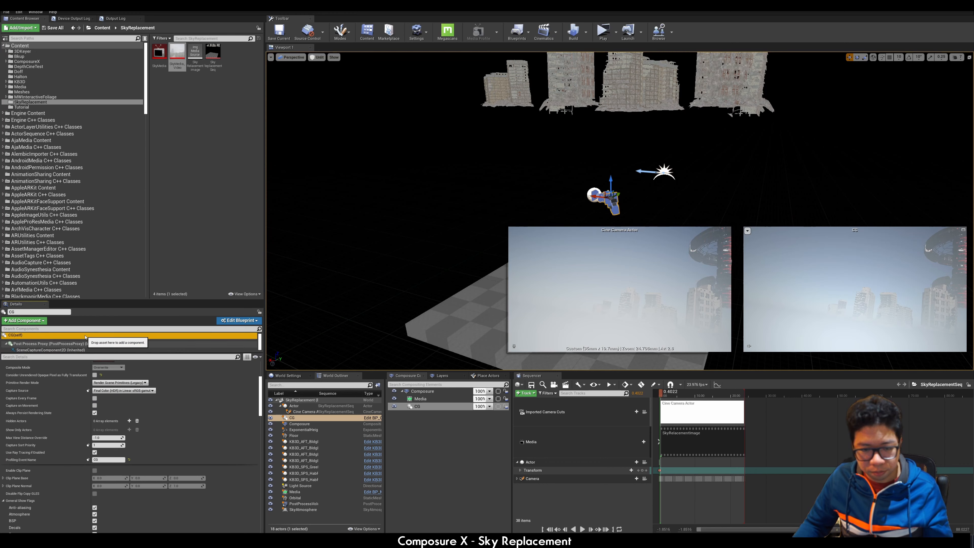
Step: Add a CompositingElement layer named MediaOCIO to the Composure comp and nest the Media layer under it
left_click(421, 391)
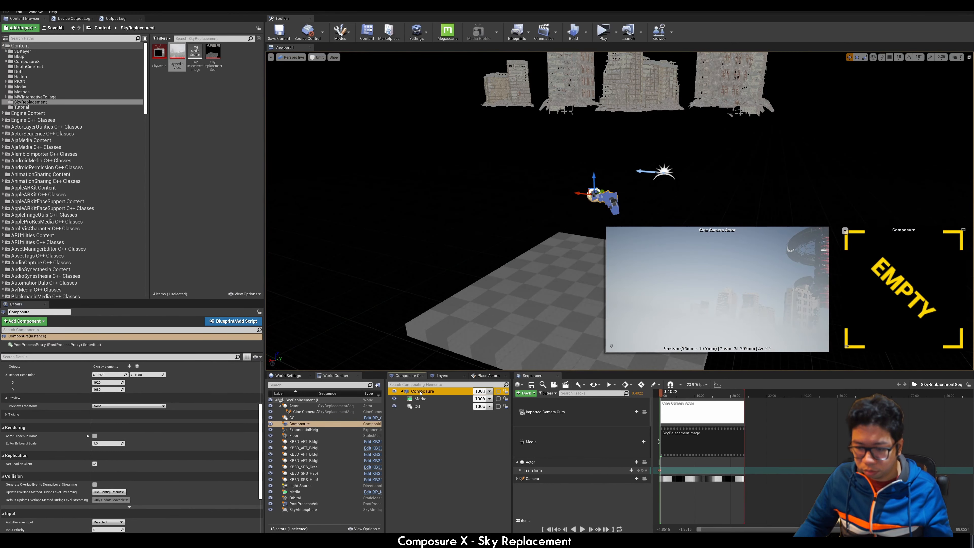
right_click(421, 392)
left_click(408, 445)
left_click(418, 399)
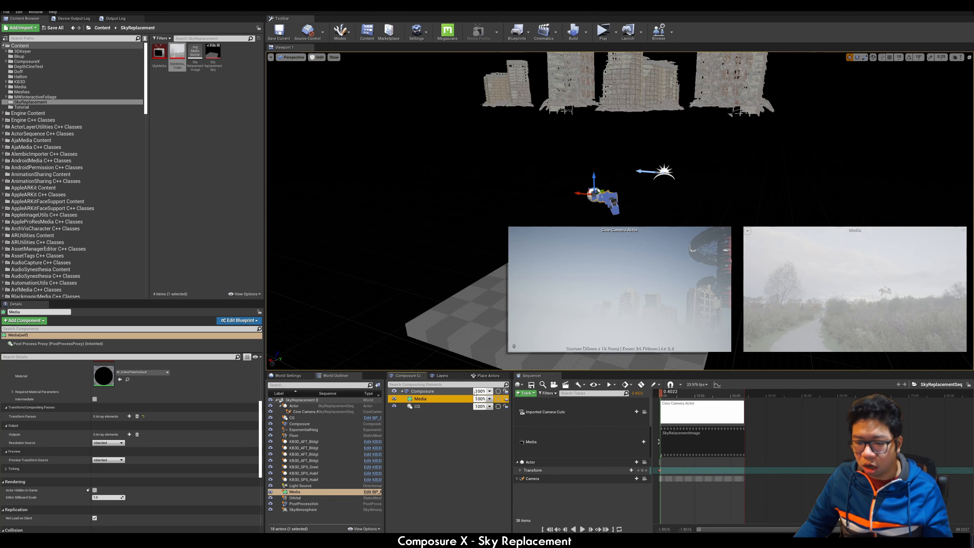
right_click(423, 392)
left_click(447, 414)
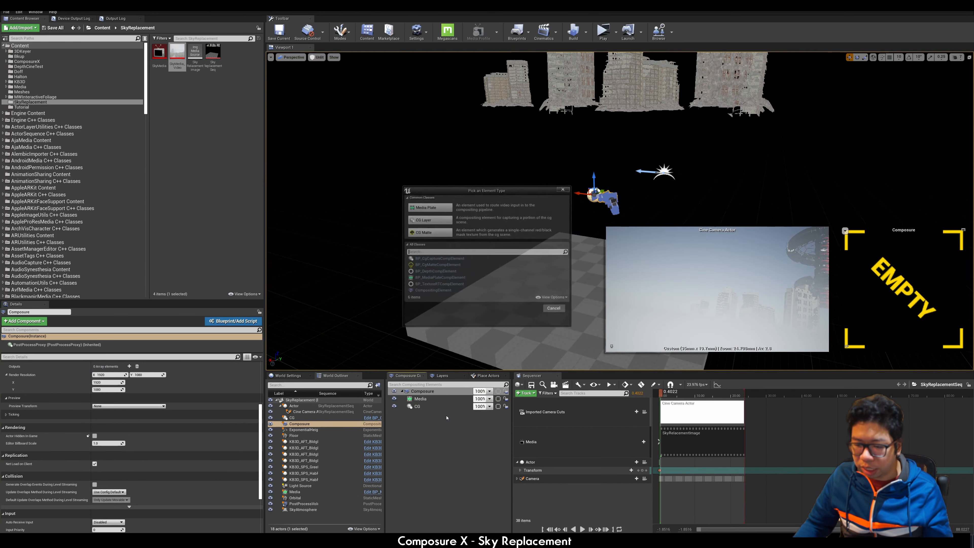
left_click(433, 291)
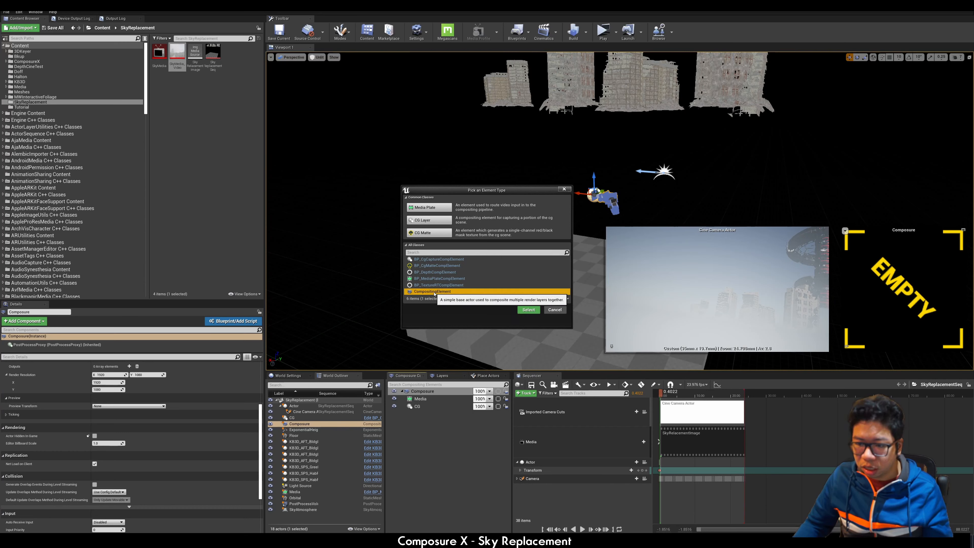
left_click(529, 310)
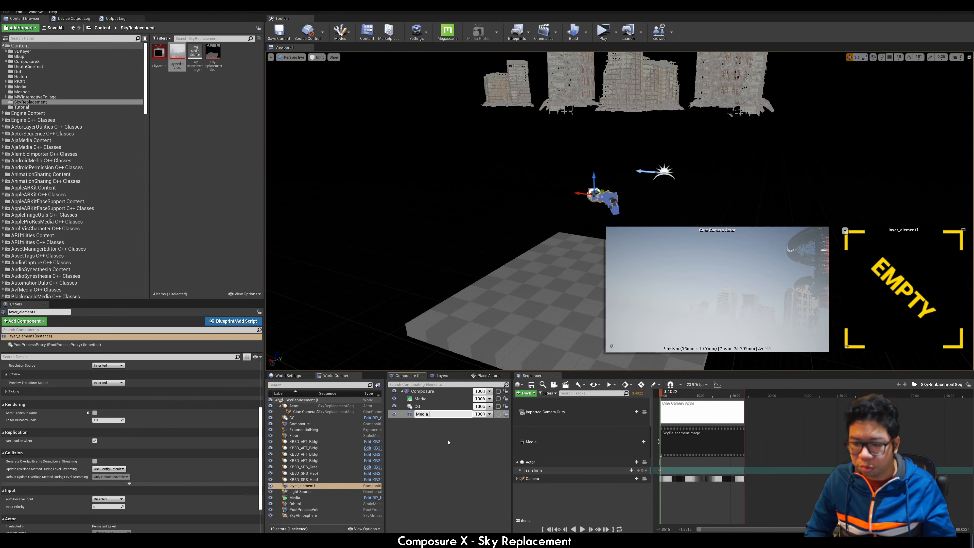
key("Return")
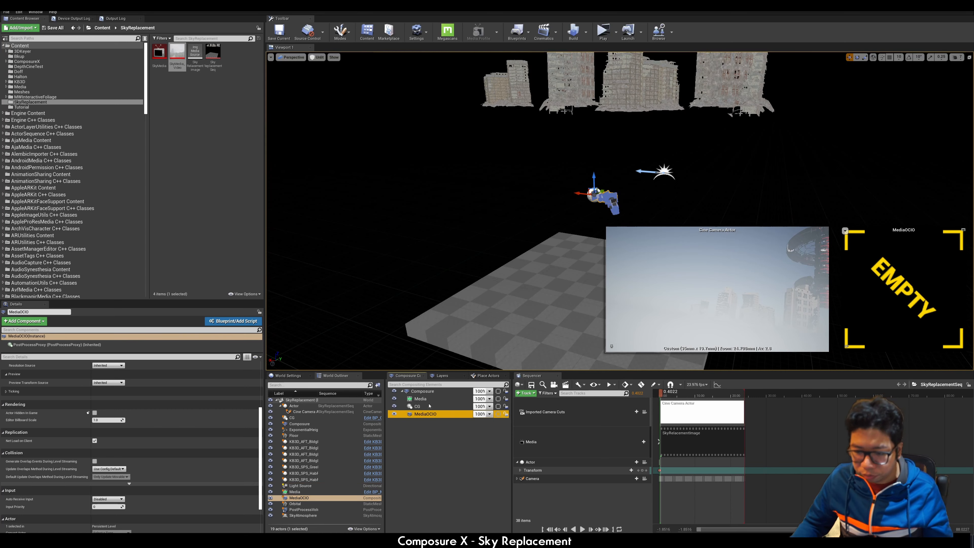
left_click_drag(422, 399, 426, 414)
scroll(258, 440, "up", 3)
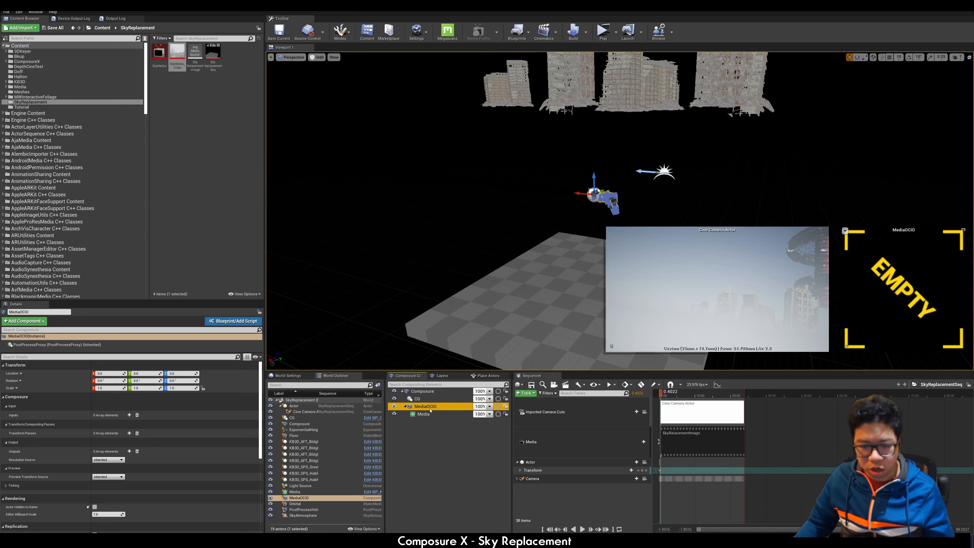
Step: Add a material transform pass to MediaOCIO using the CX_Passthrough material with Media as its Passthrough input
left_click(130, 432)
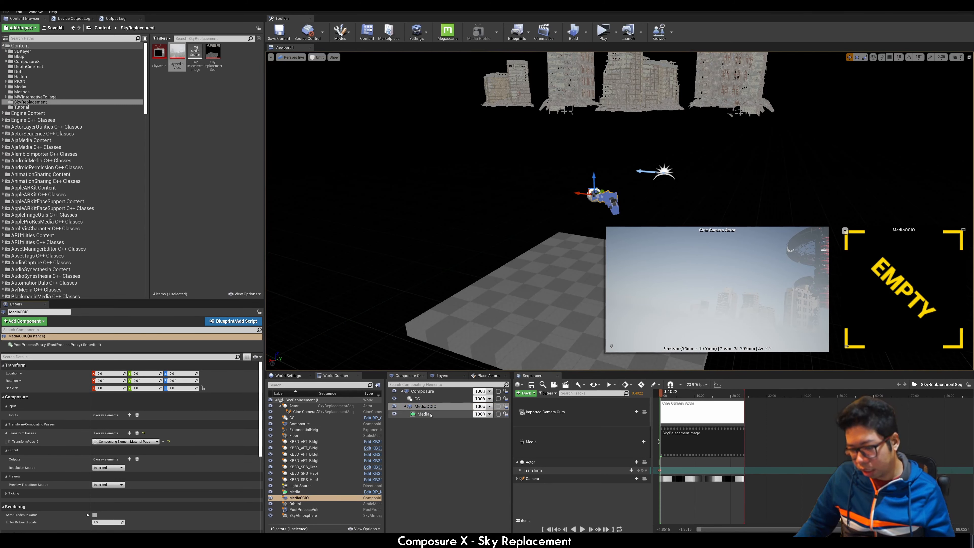
left_click(64, 442)
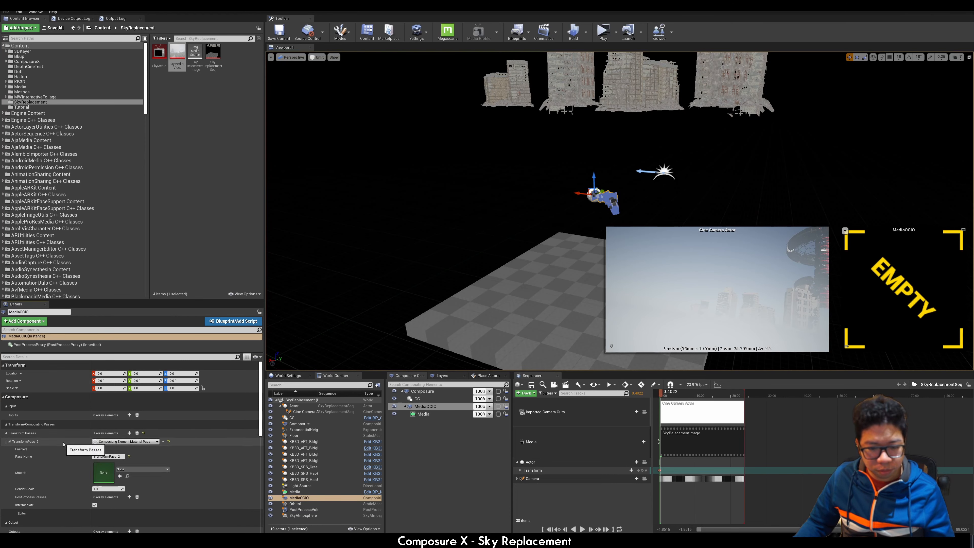
left_click(142, 469)
type("CX_Pass")
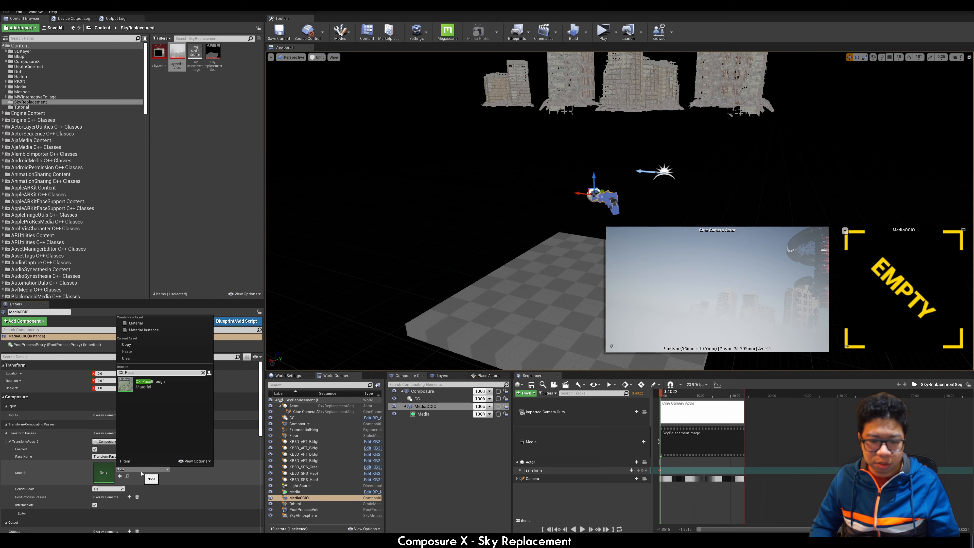
key("Return")
scroll(136, 470, "down", 1)
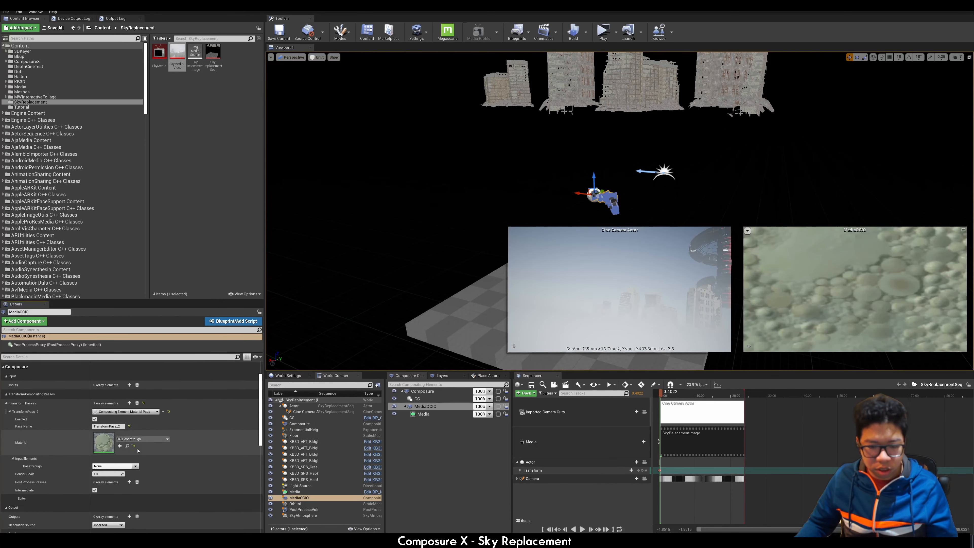
left_click(135, 466)
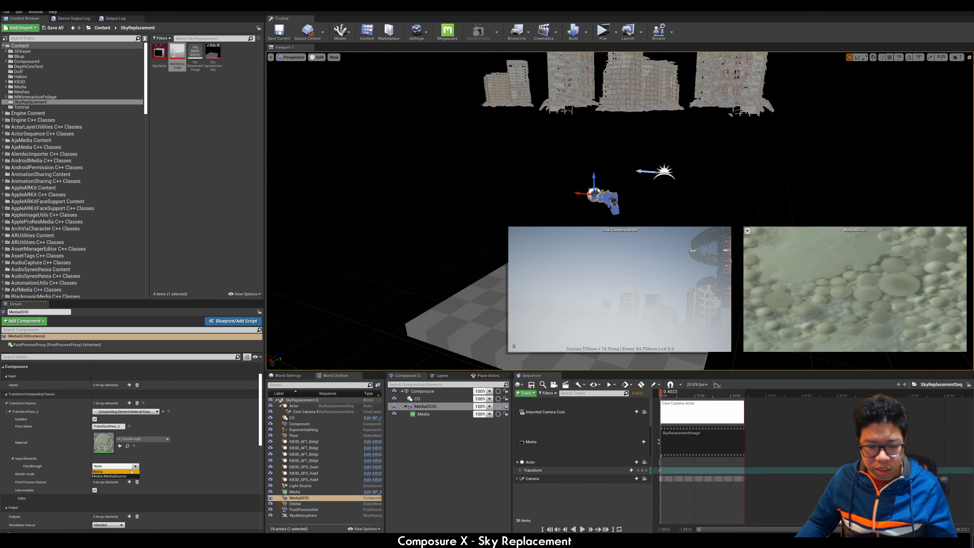
left_click(132, 471)
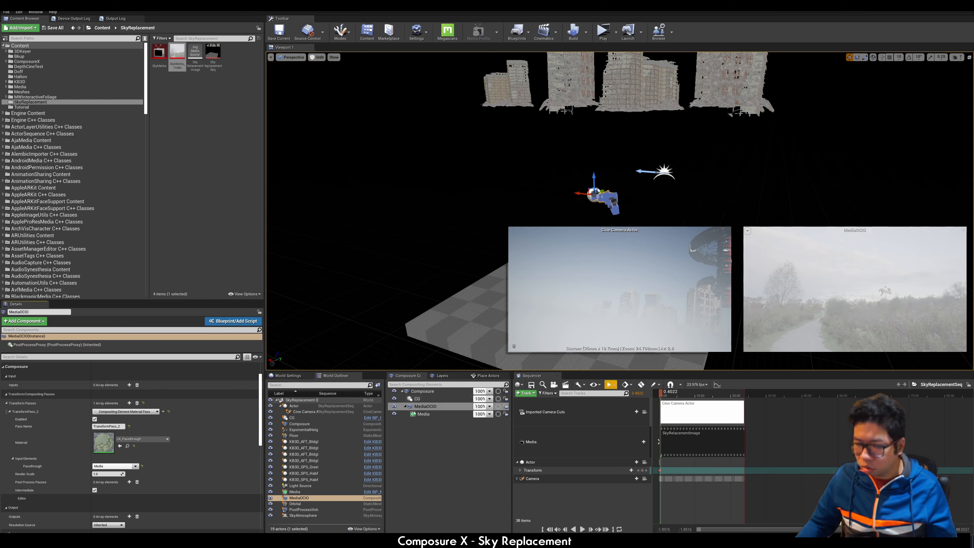
Step: Add a second transform pass to MediaOCIO and set its type to Compositing Open Color IO Pass
left_click(129, 403)
scroll(91, 445, "down", 2)
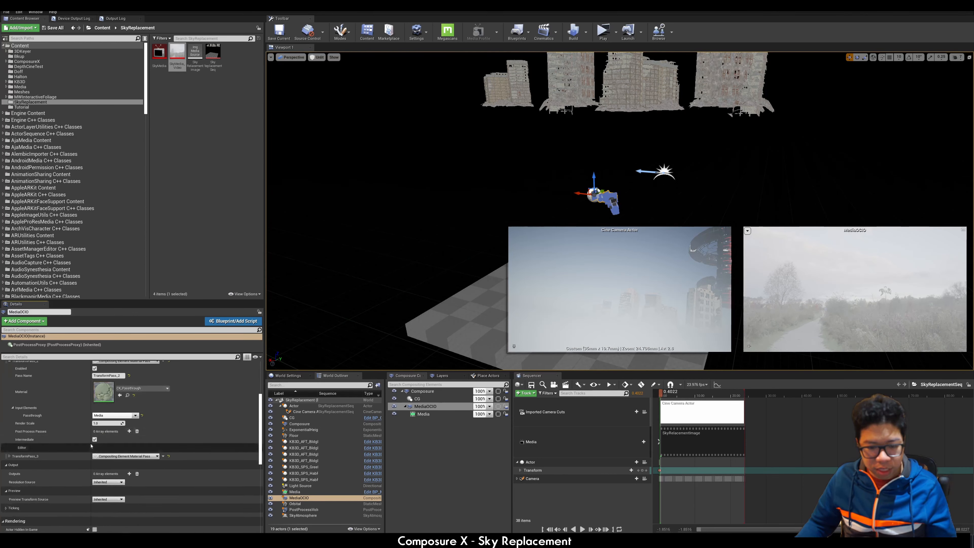
left_click(9, 456)
left_click(141, 484)
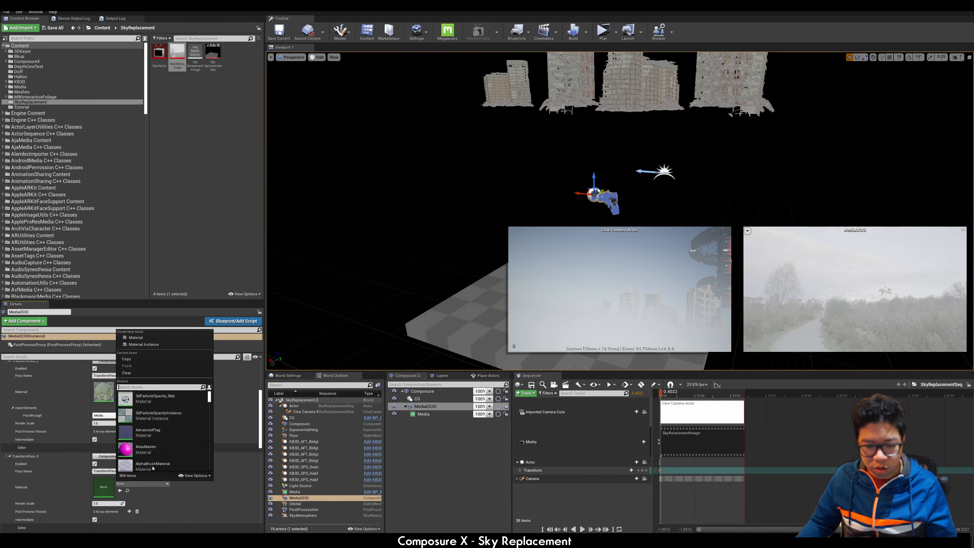
left_click(112, 456)
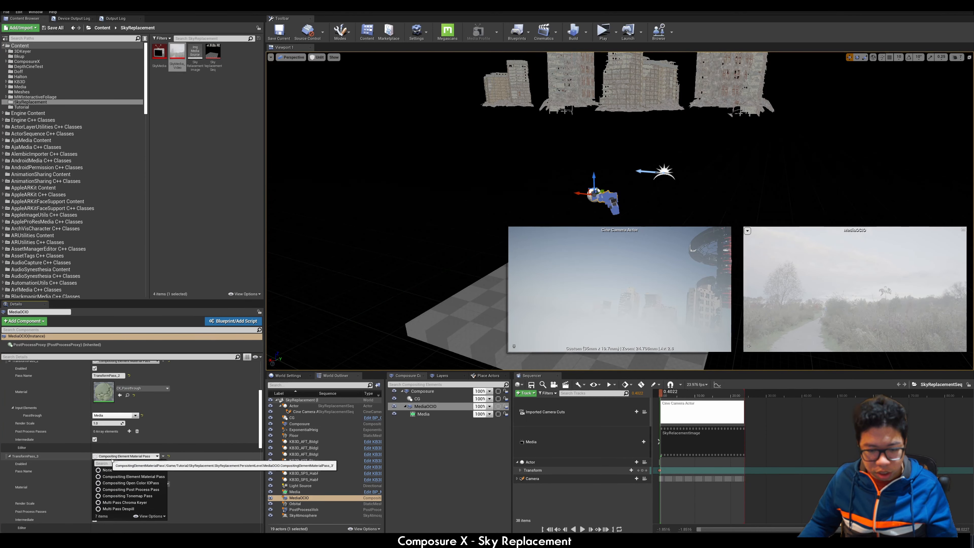
left_click(135, 483)
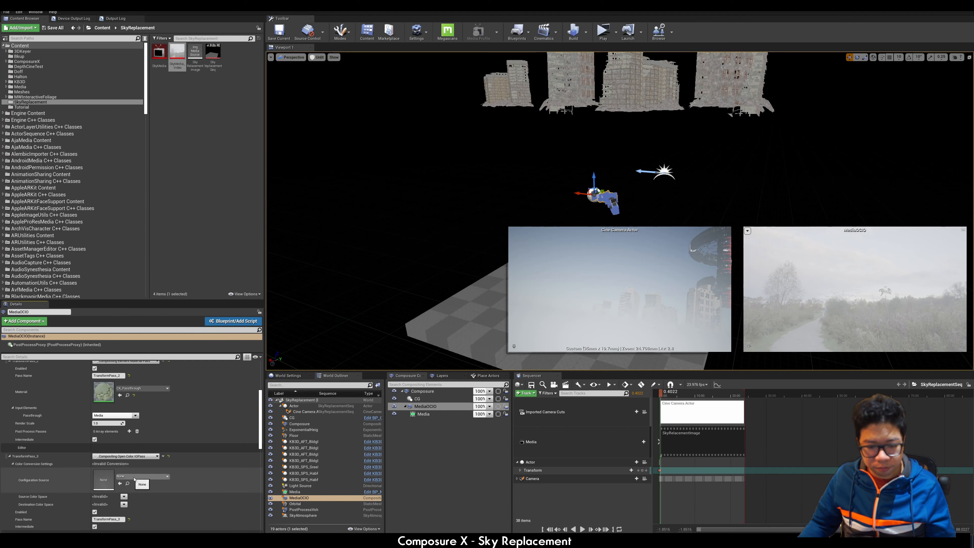
Step: Assign the OCIO configuration to the color pass, converting from Input - Sony - S-Log3 - S-Gamut3.Cine to Utility - Linear - sRGB
left_click(135, 477)
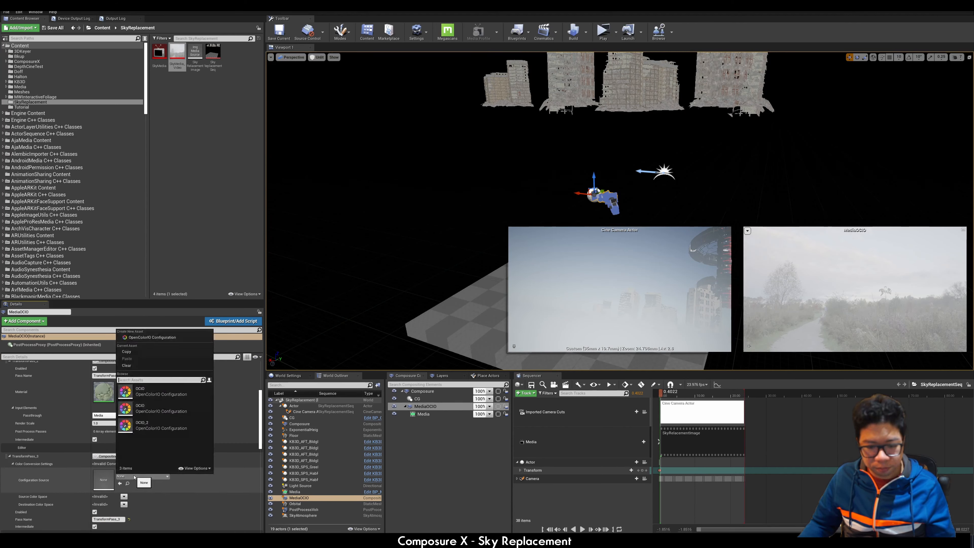
left_click(161, 393)
left_click(124, 496)
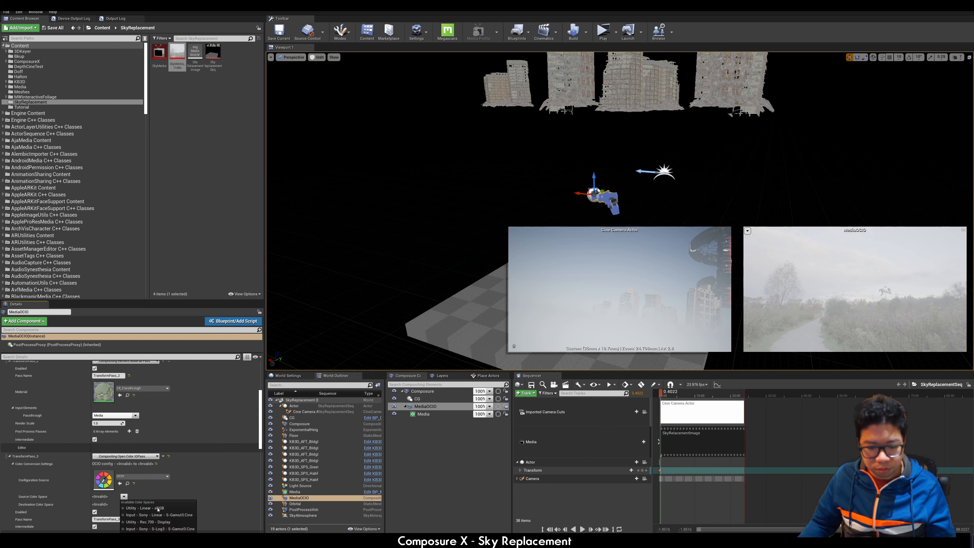
left_click(160, 529)
left_click(123, 505)
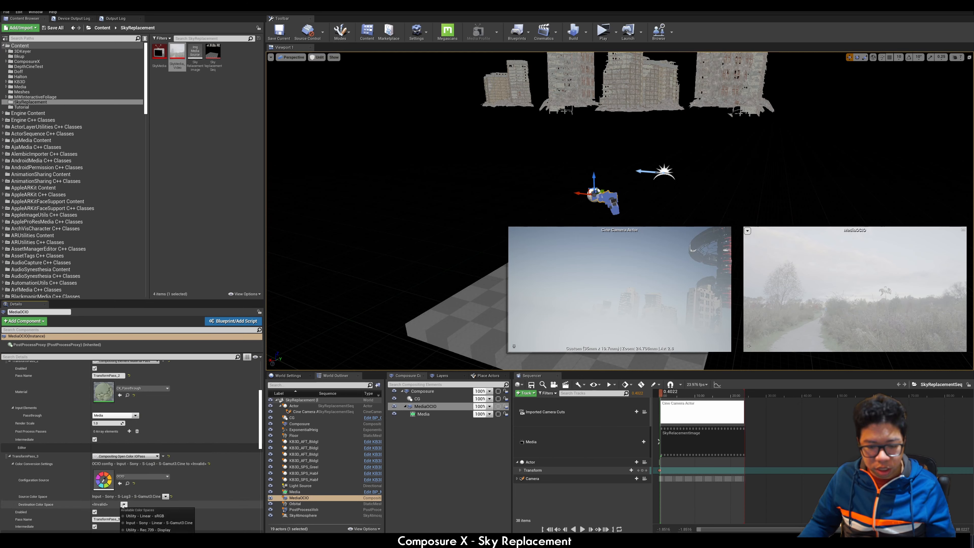
left_click(158, 515)
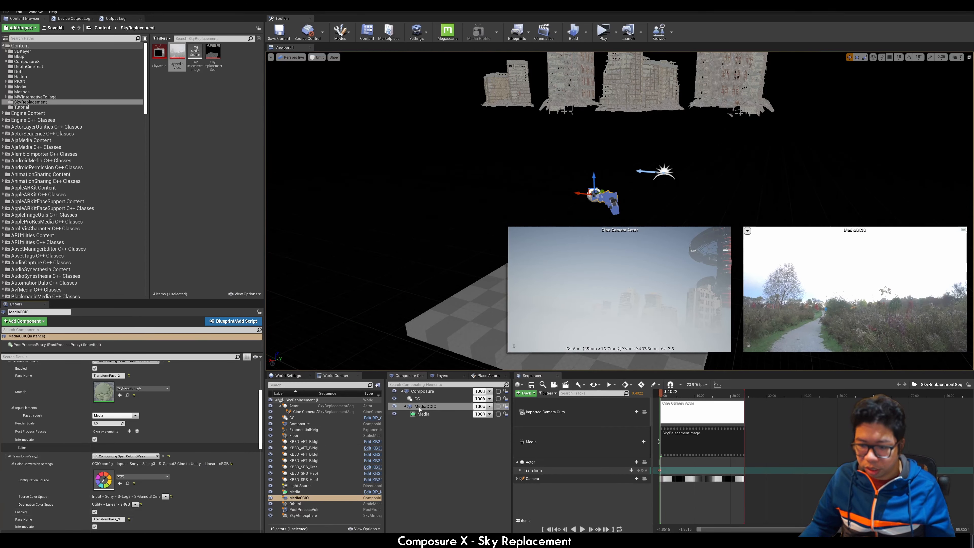
Step: Add a CompositingElement layer named LumaSky to the Composure comp and nest the MediaOCIO layer under it
right_click(421, 392)
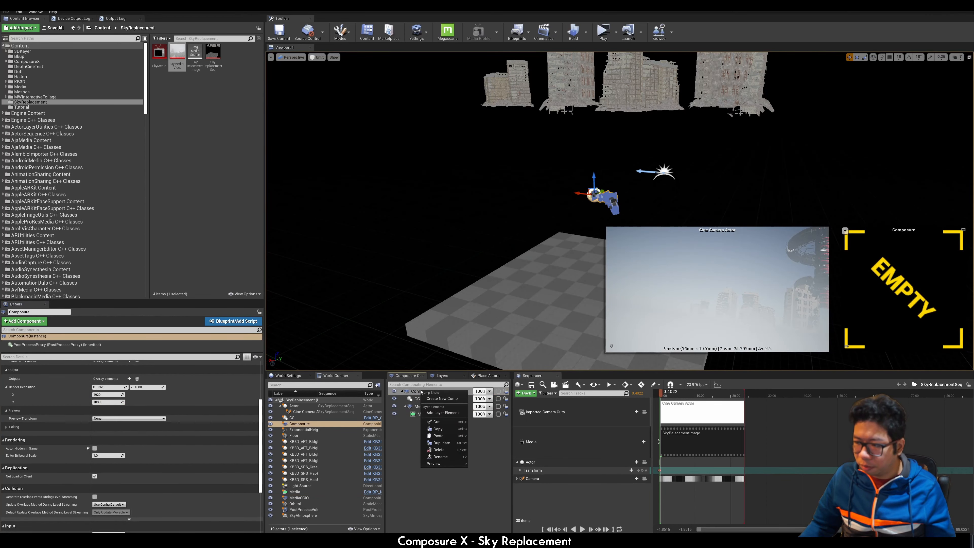
left_click(418, 406)
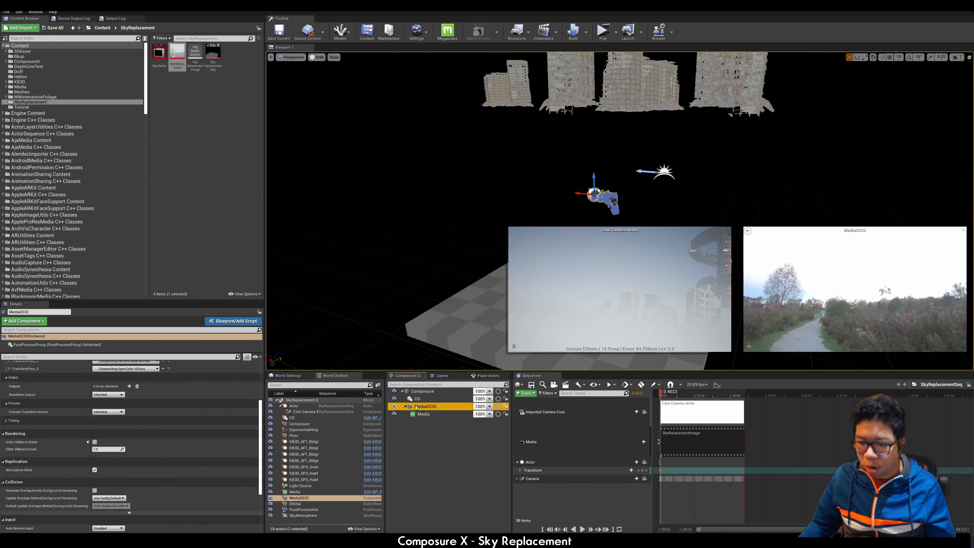
right_click(414, 392)
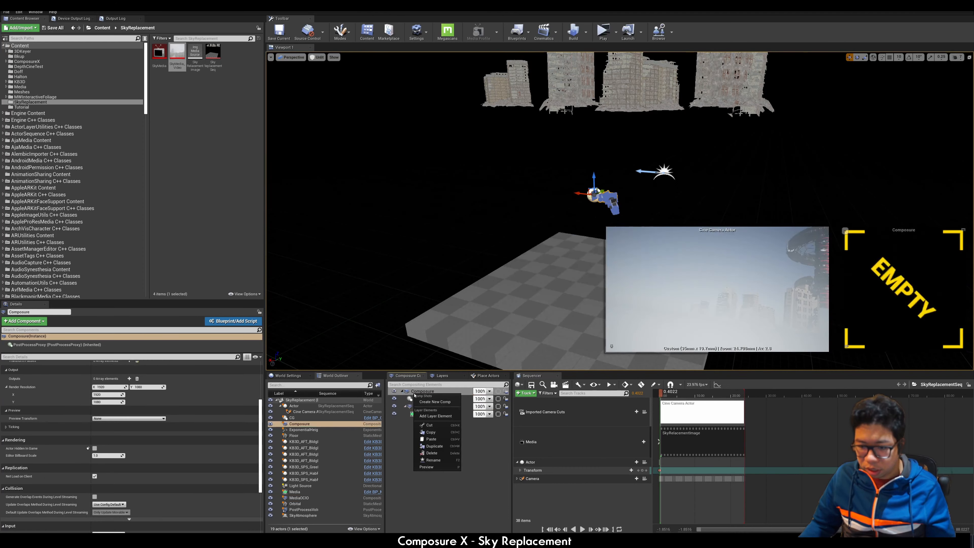
left_click(437, 416)
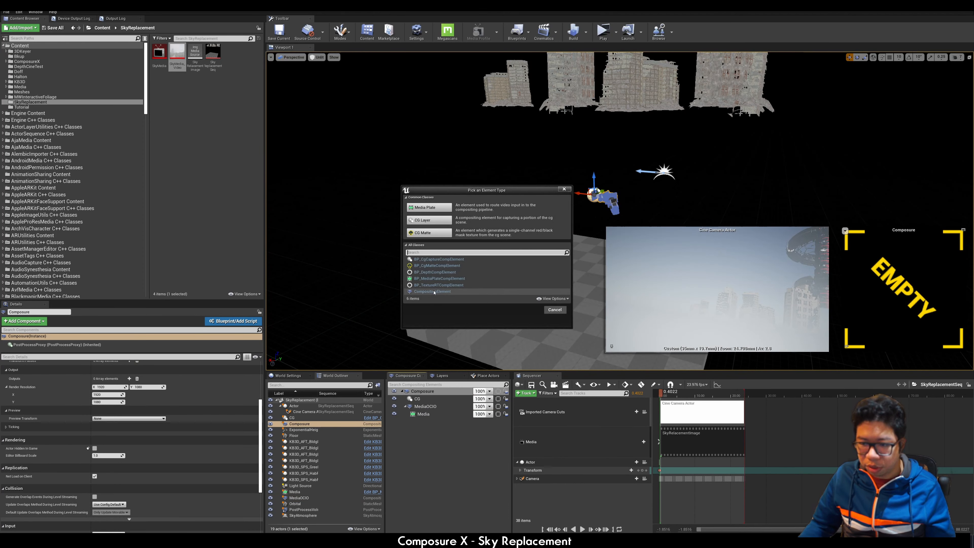
left_click(433, 292)
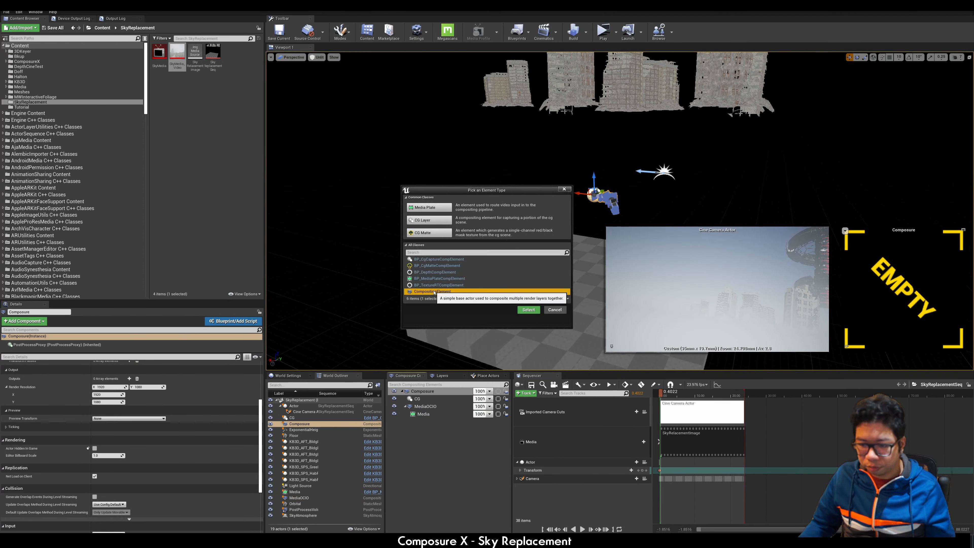
left_click(529, 309)
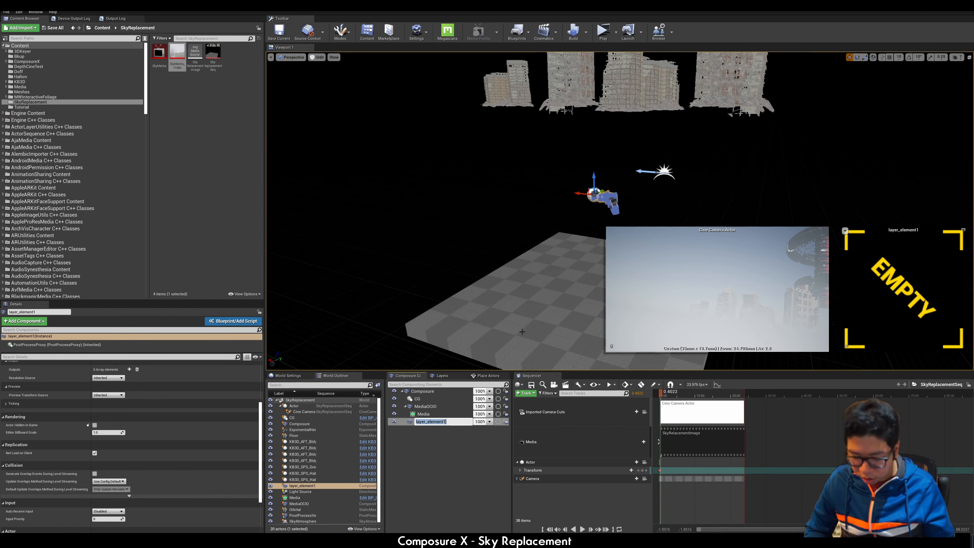
type("LumaSky")
key("Return")
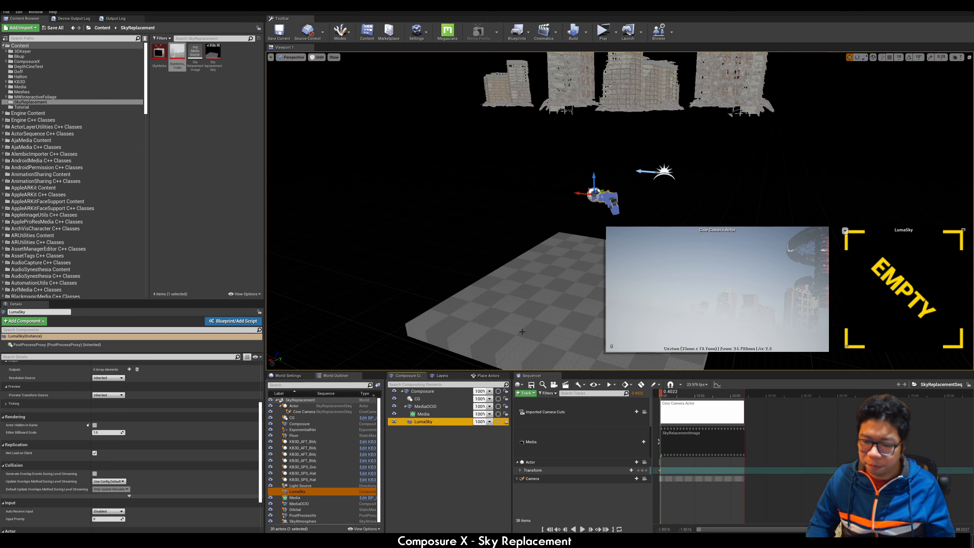
left_click(425, 406)
left_click_drag(425, 407, 427, 421)
left_click(426, 421)
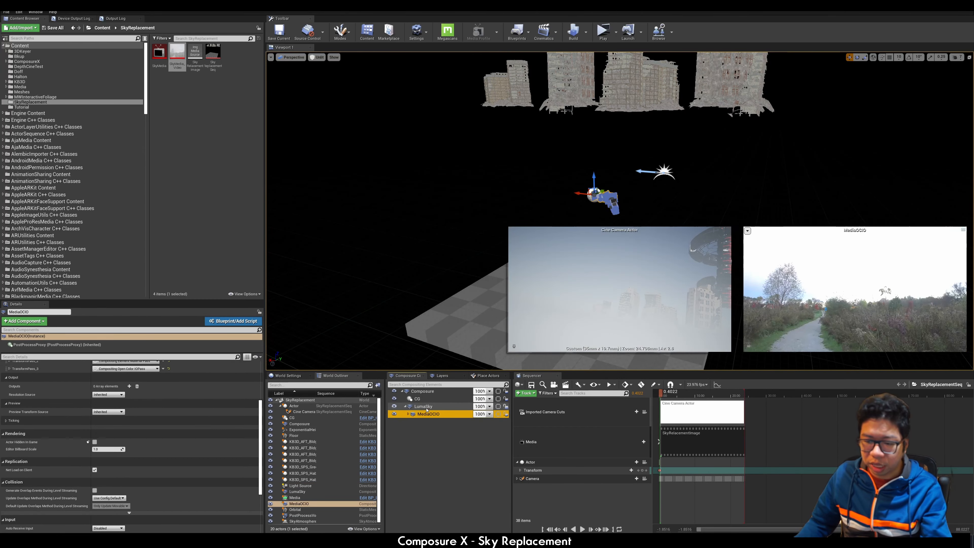
Step: Add a material transform pass to LumaSky using the CX_Passthrough material with MediaOCIO as its Passthrough input
left_click(425, 407)
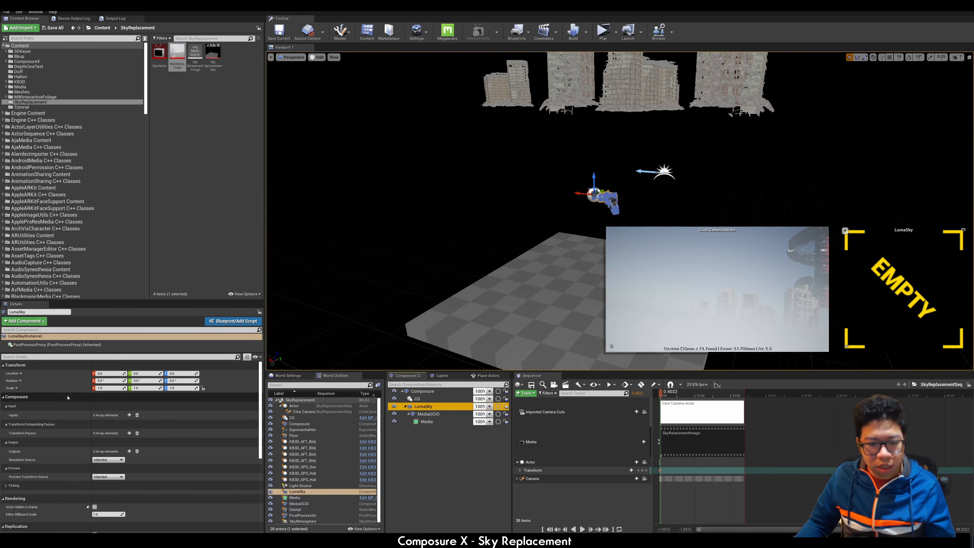
left_click(129, 451)
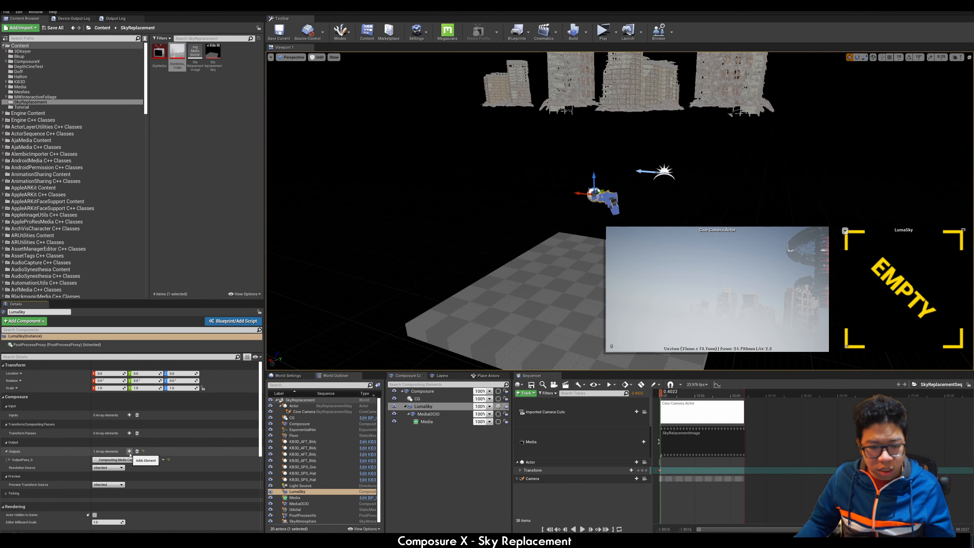
left_click(137, 451)
left_click(129, 432)
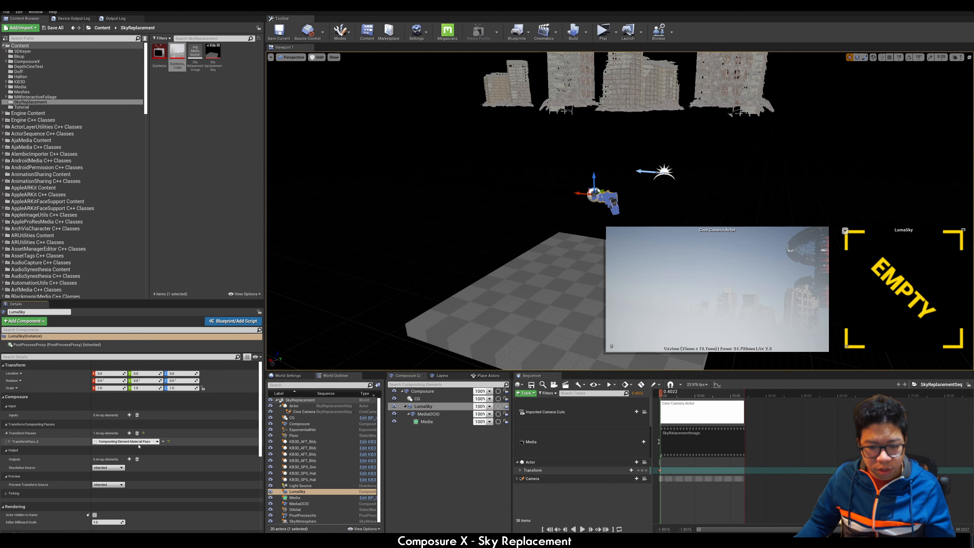
left_click(69, 443)
left_click(142, 468)
type("CX")
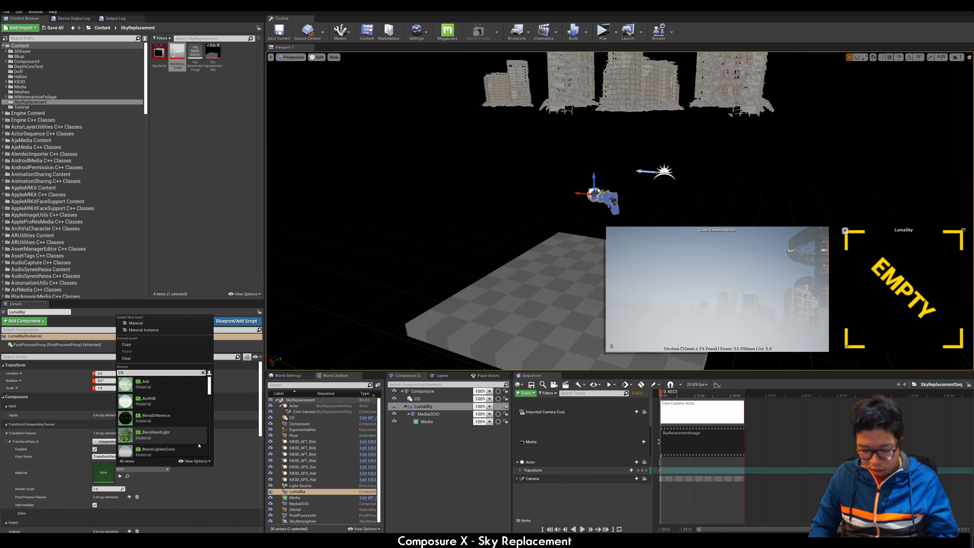
type("_pass")
left_click(153, 383)
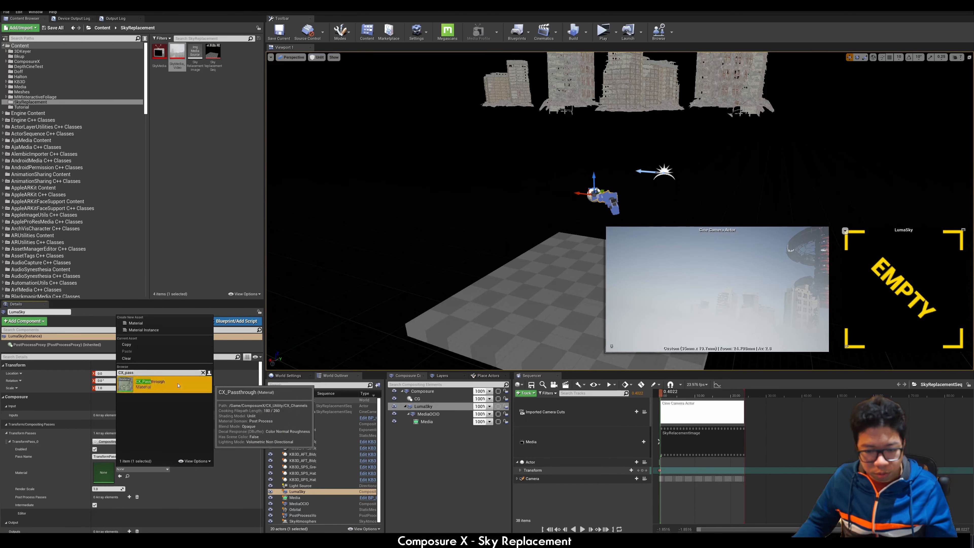
left_click(116, 497)
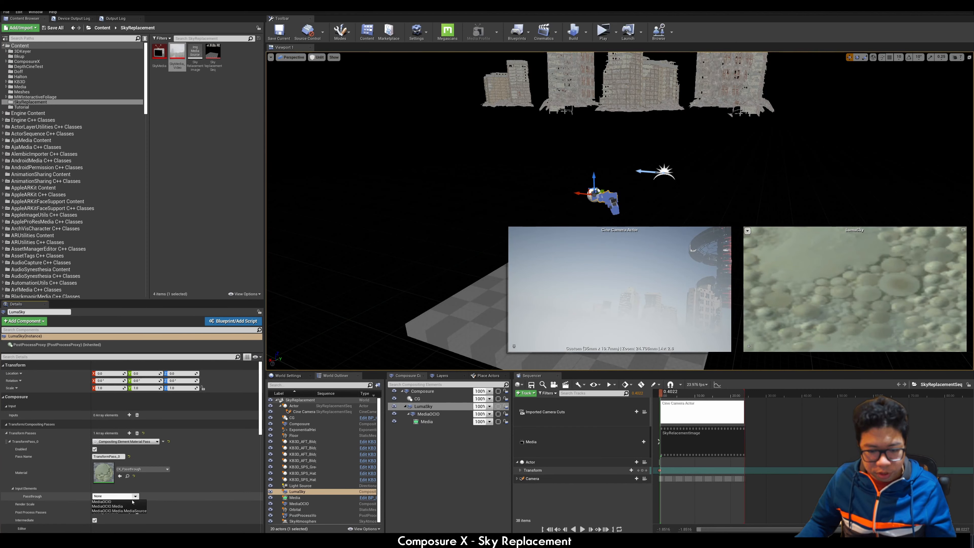
left_click(114, 503)
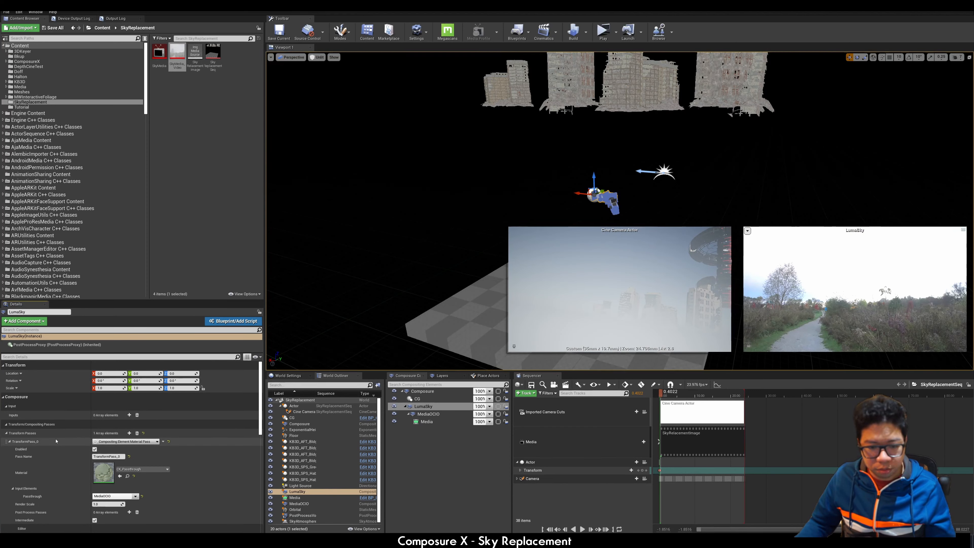
Step: Add a second material transform pass to LumaSky and assign the CX_Channel material that isolates one channel as a grayscale matte
left_click(9, 441)
left_click(129, 433)
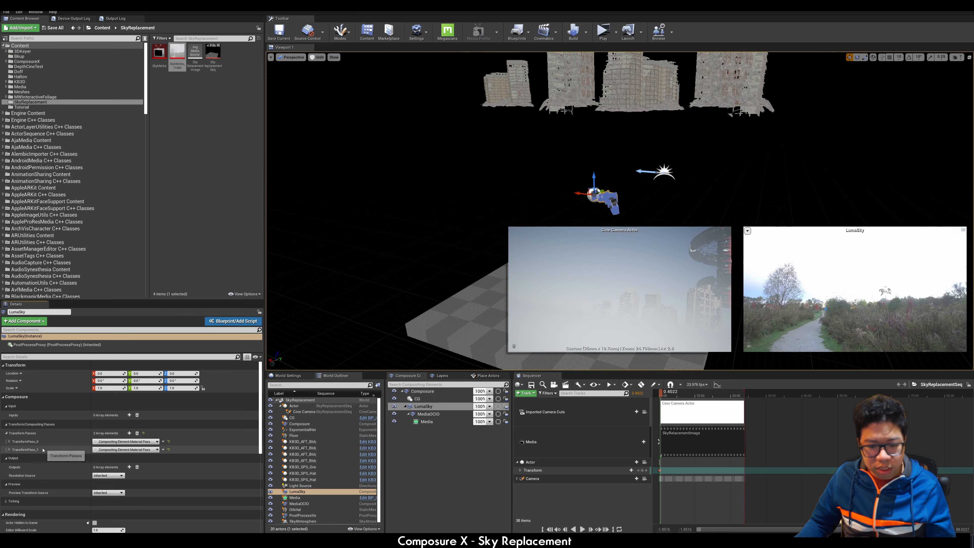
left_click(9, 449)
left_click(138, 477)
type("C")
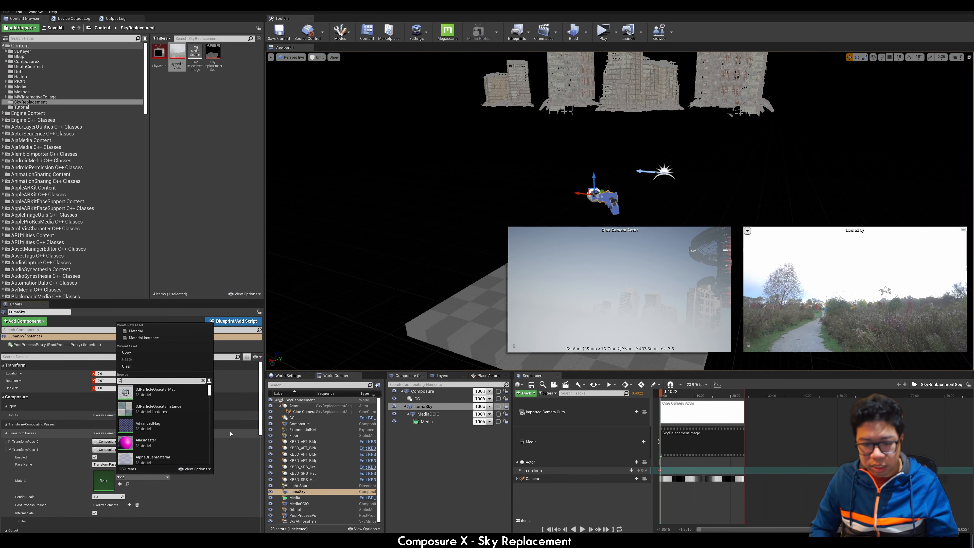
type("X_Channe")
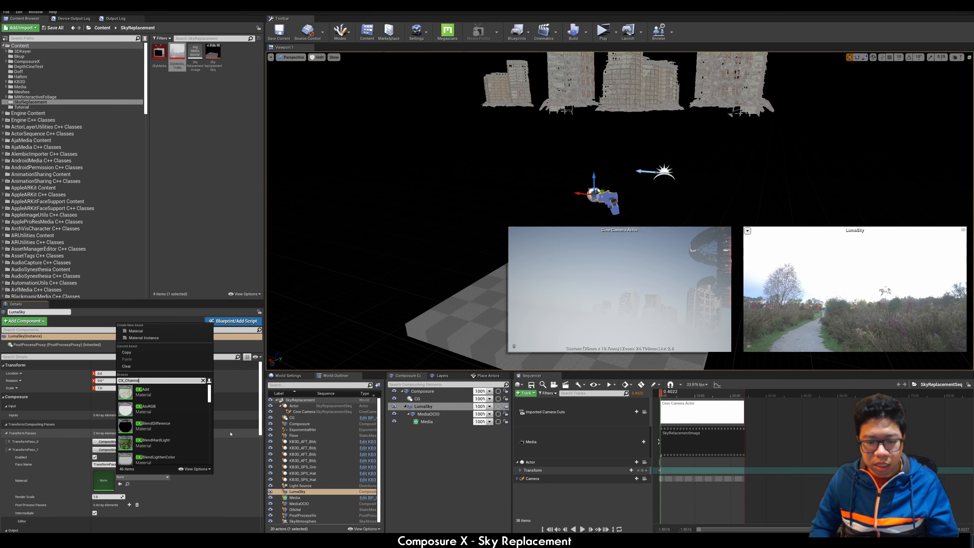
left_click(180, 407)
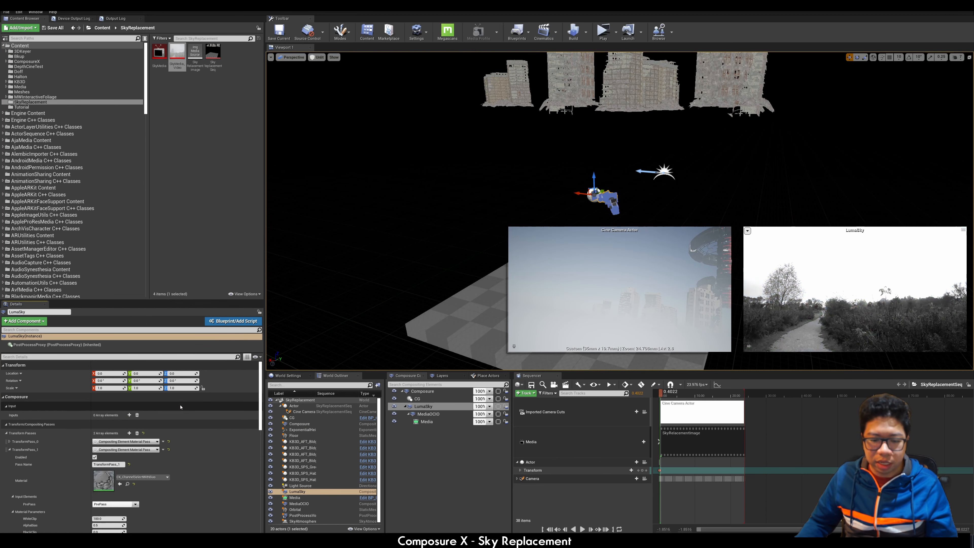
Step: Compare the LumaSky preview with the channel pass disabled and enabled
scroll(180, 406, "down", 5)
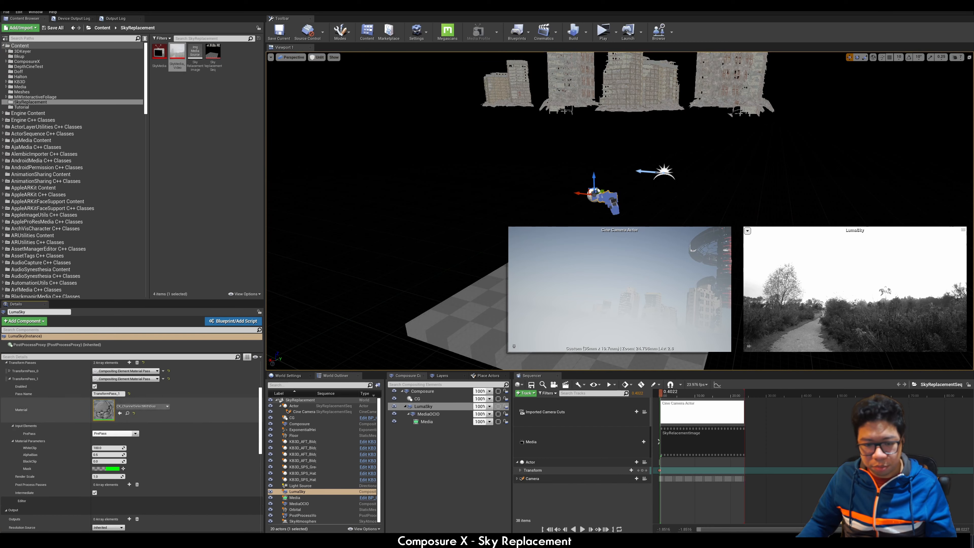
left_click(95, 386)
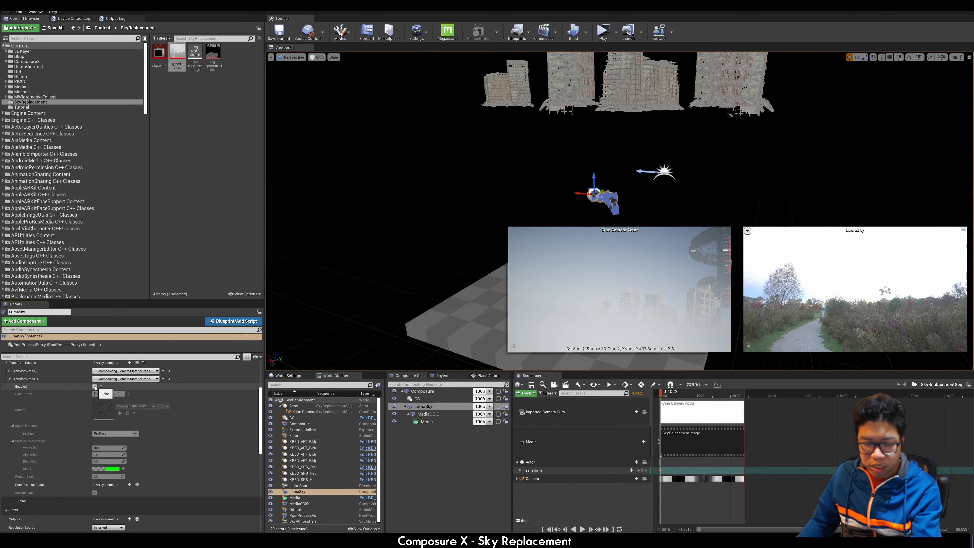
left_click(9, 370)
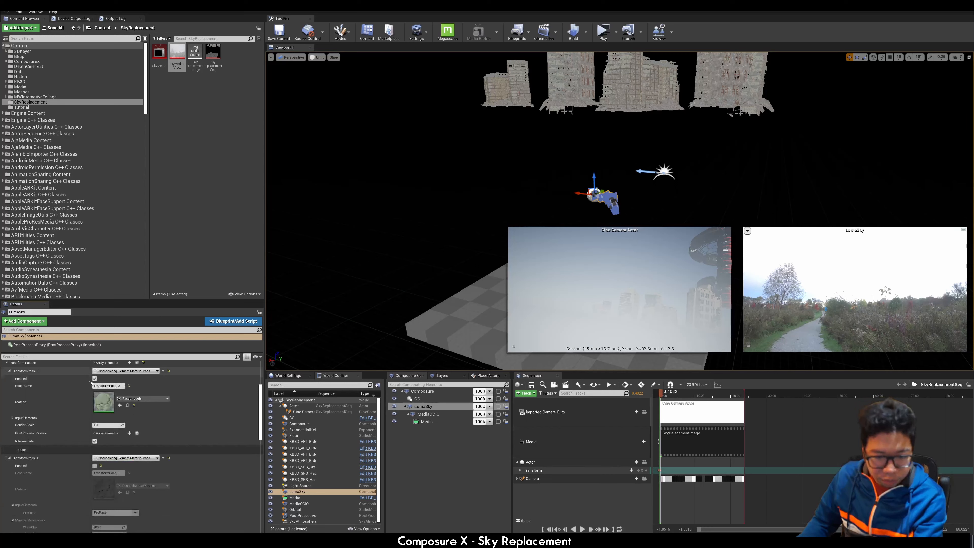
left_click(94, 466)
Step: Set the channel pass's Mask colour to pure blue (hue 240)
scroll(111, 453, "down", 5)
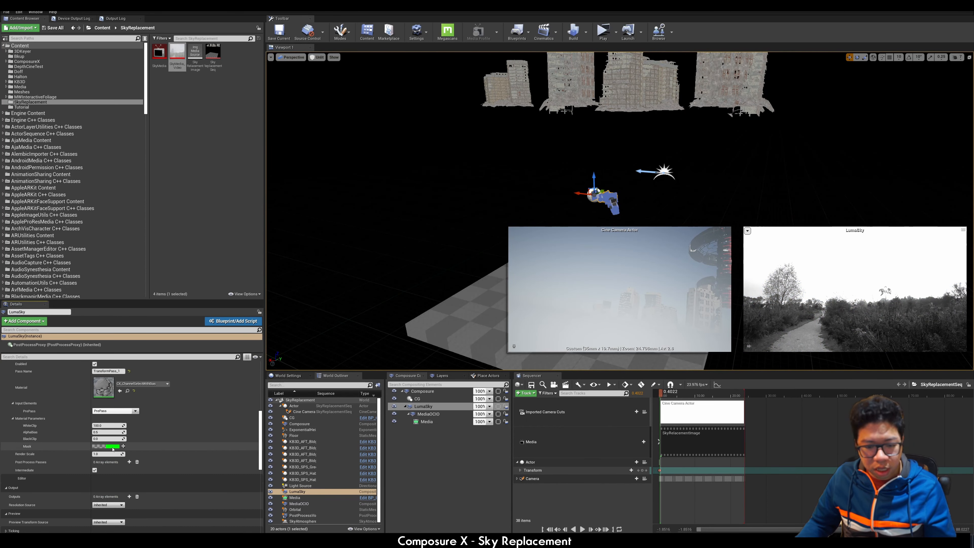
left_click(112, 446)
left_click_drag(143, 480, 169, 486)
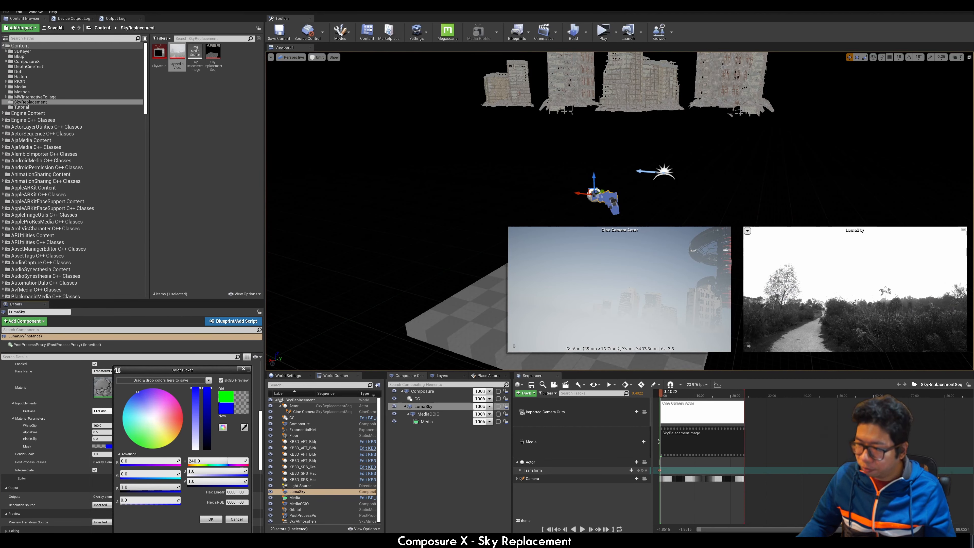
left_click(211, 519)
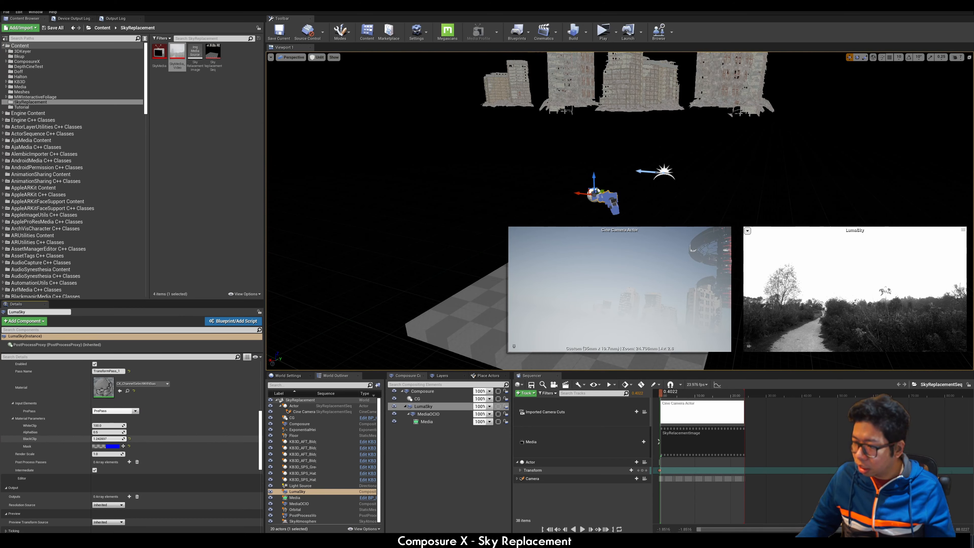
Step: Lower WhiteClip and raise BlackClip to about 75.7 for a hard sky matte, checking it against sequence playback
mouse_move(108, 438)
left_mouse_down()
mouse_move(157, 438)
mouse_move(99, 426)
left_mouse_up()
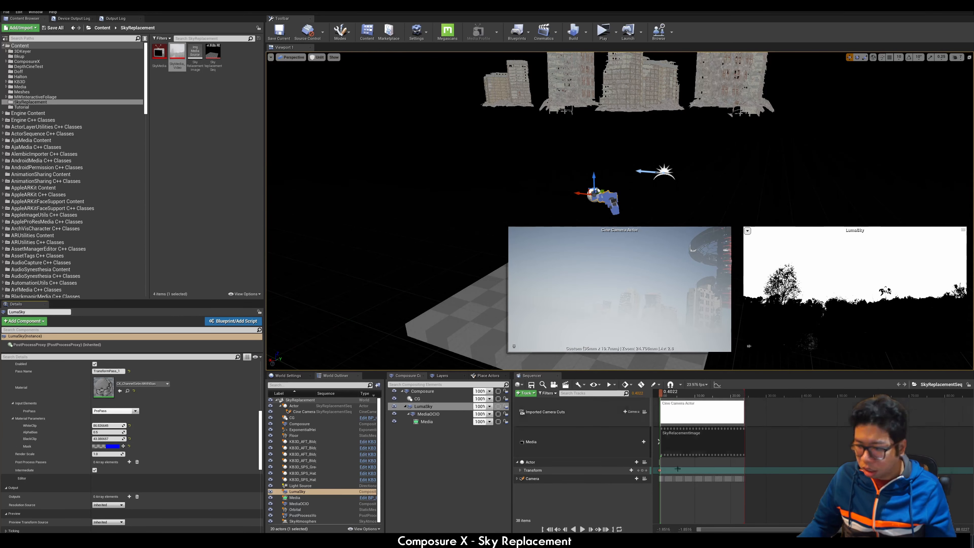
left_click(582, 529)
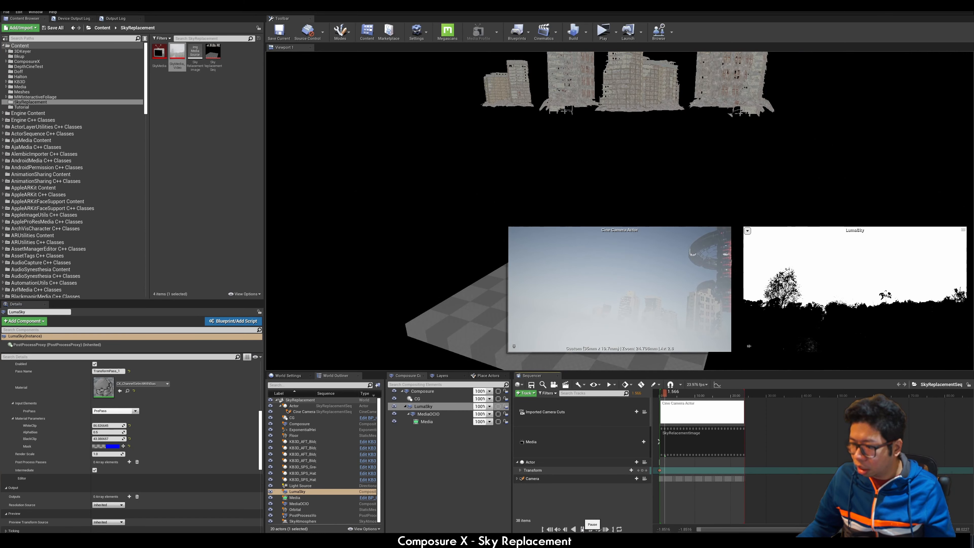
left_click(581, 529)
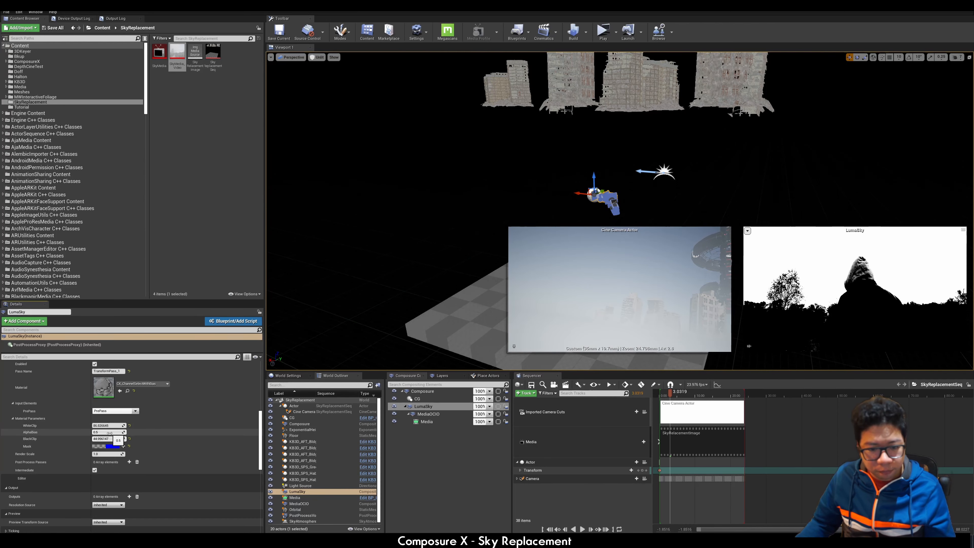
left_click_drag(107, 432, 129, 438)
left_click(130, 432)
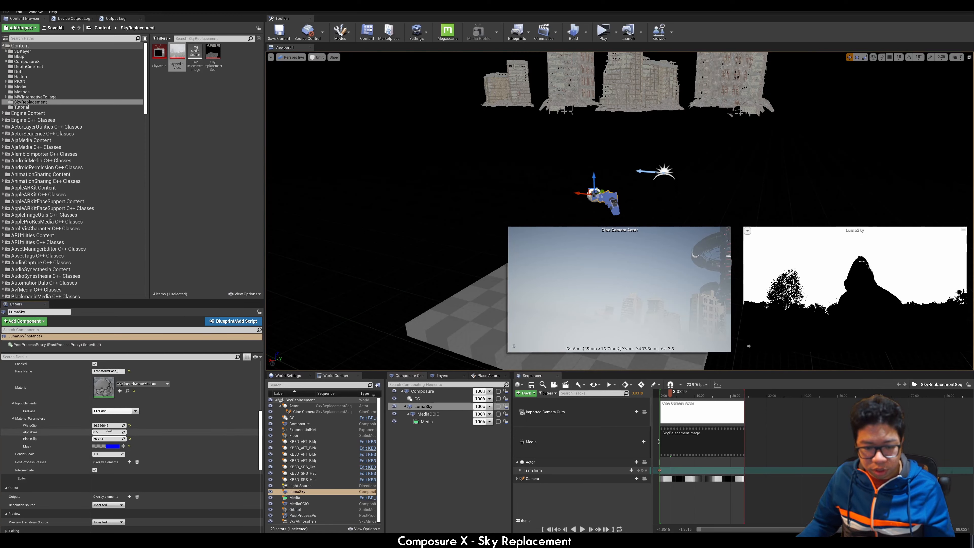
Step: Add a third transform pass to LumaSky with the CX_Invert material and open the matte in a separate preview window
scroll(84, 387, "up", 5)
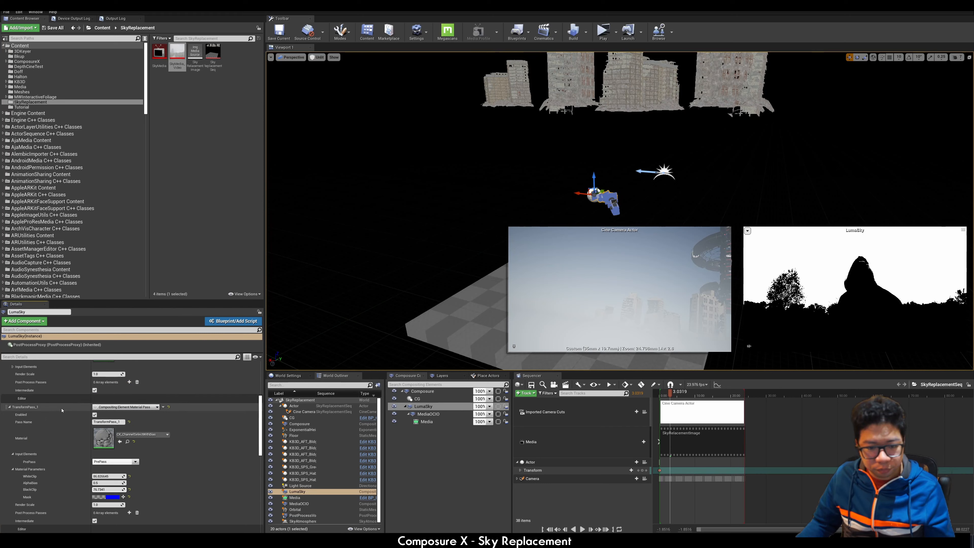
left_click(129, 391)
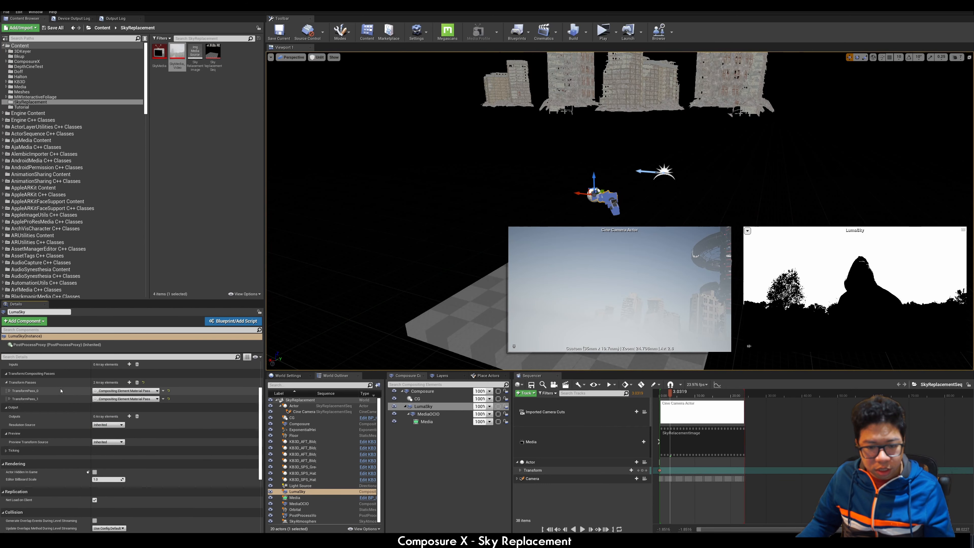
left_click(9, 407)
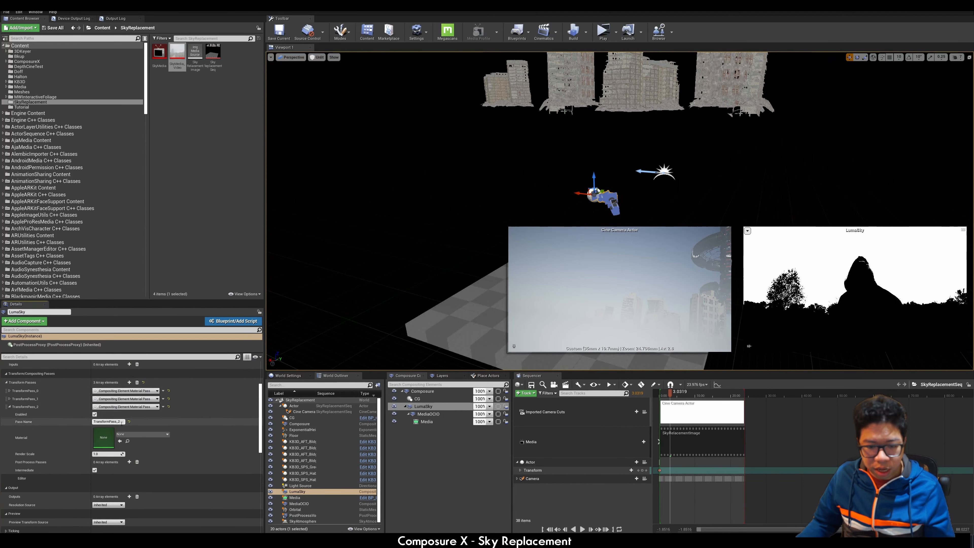
left_click(133, 434)
type("CX_")
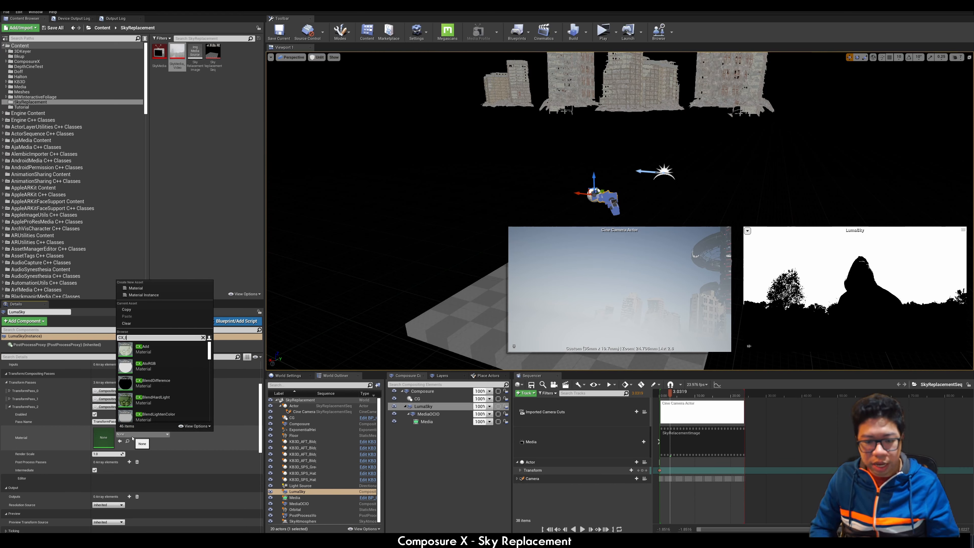
type("Invert")
key("Return")
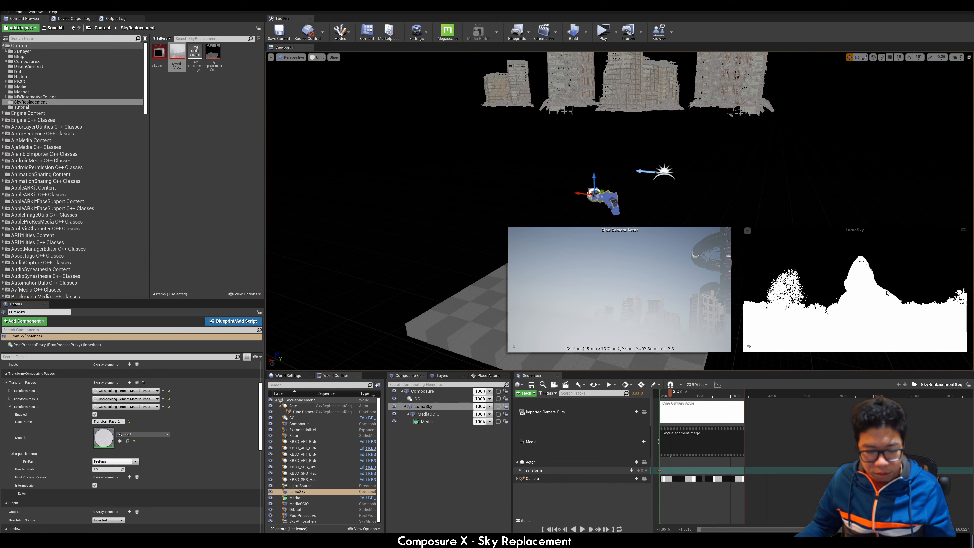
left_click(963, 231)
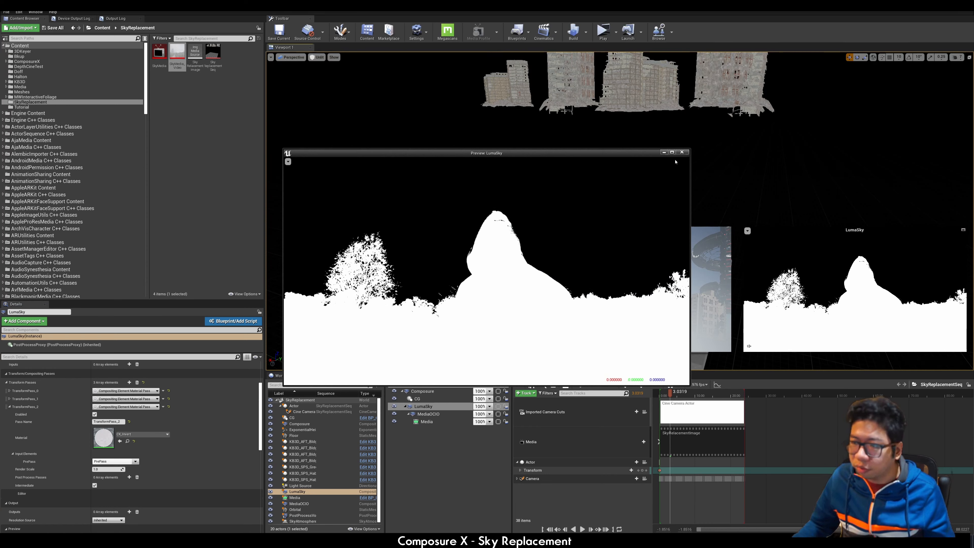
Step: Add a fourth transform pass to LumaSky with the CX_RGBtoA material and check the matte in the preview window
left_click(685, 154)
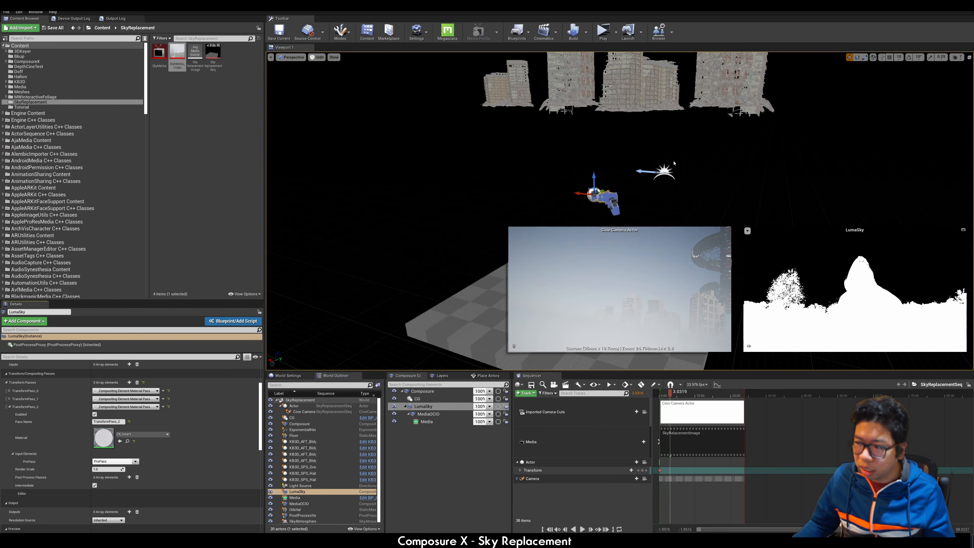
left_click(49, 407)
left_click(129, 382)
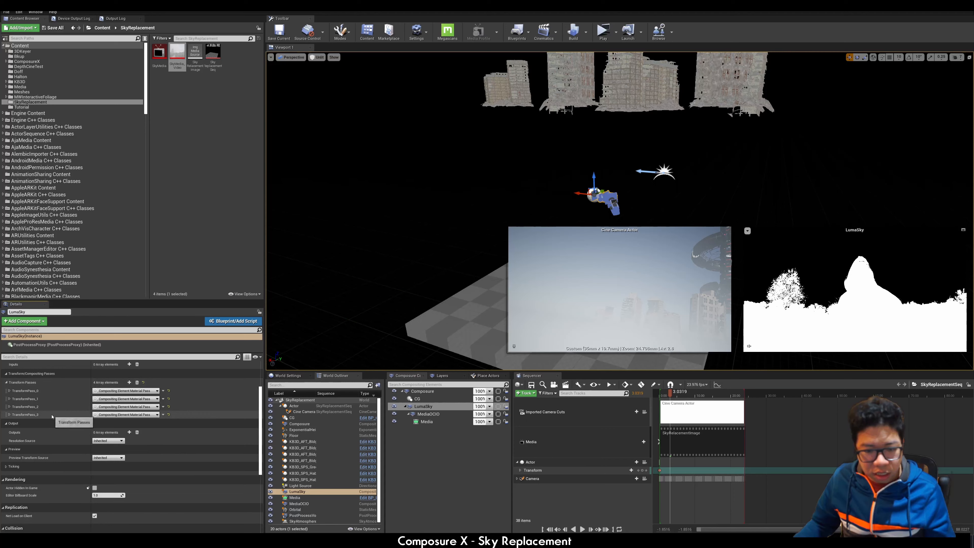
left_click(142, 442)
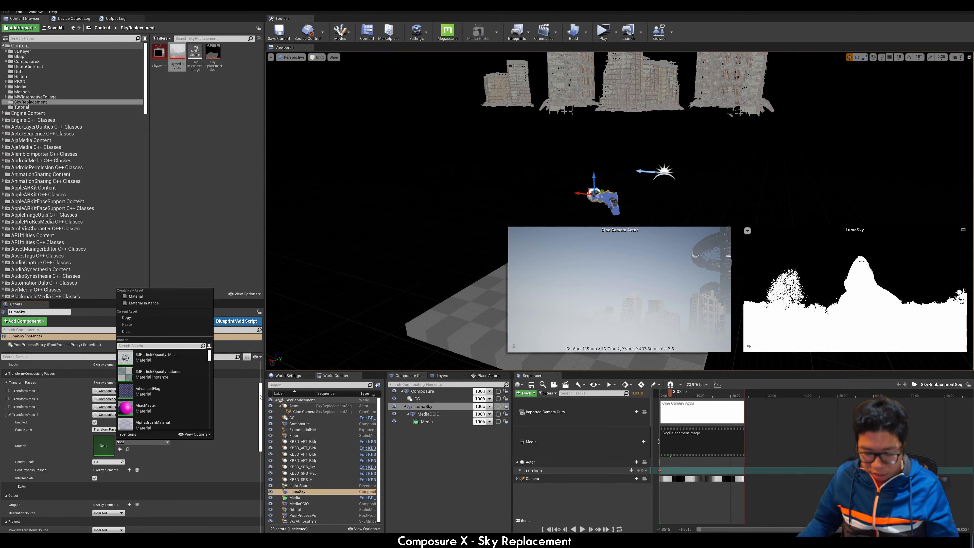
type("CX_RGBto")
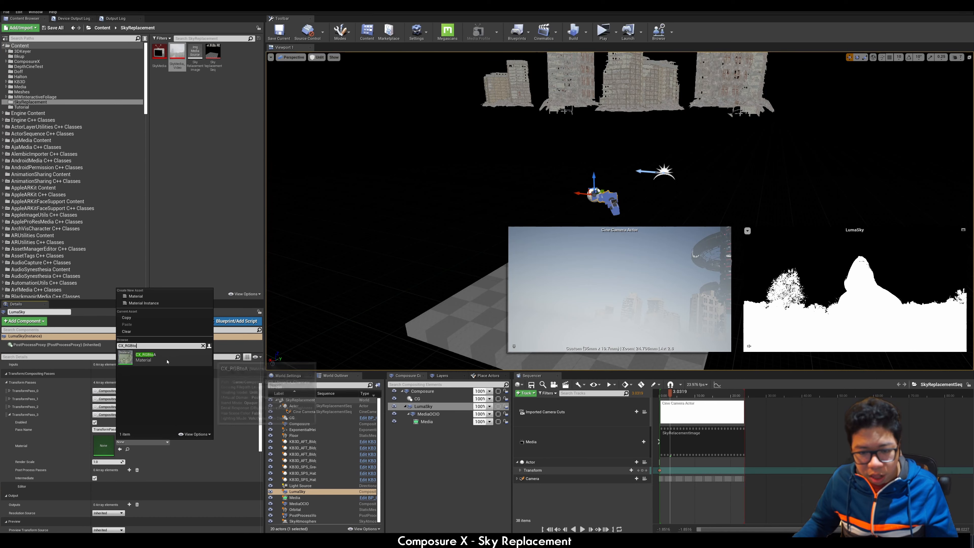
left_click(145, 390)
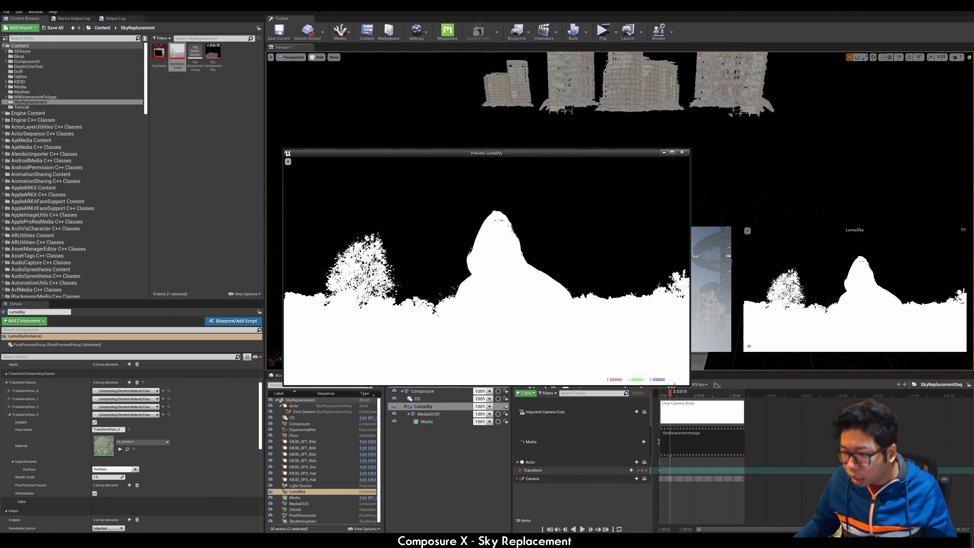
left_click(682, 153)
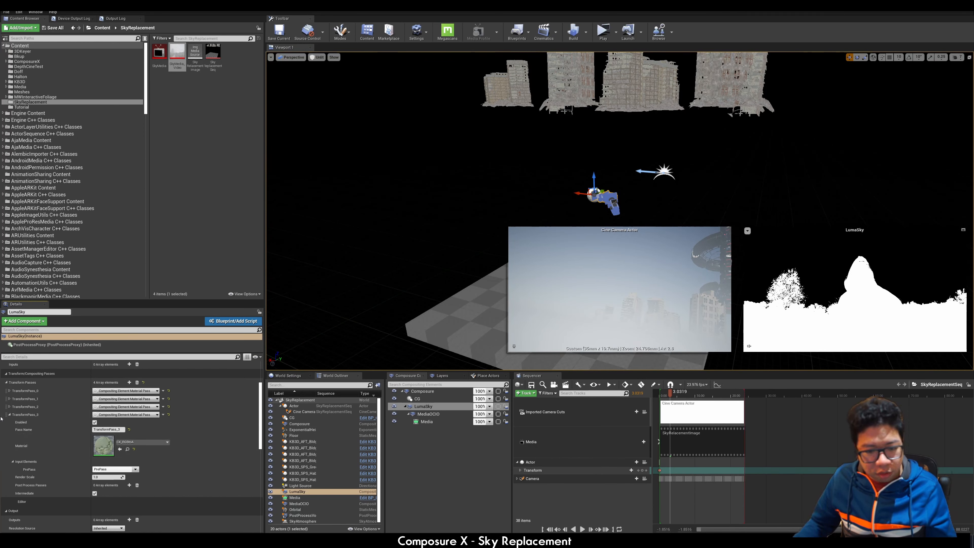
left_click(10, 415)
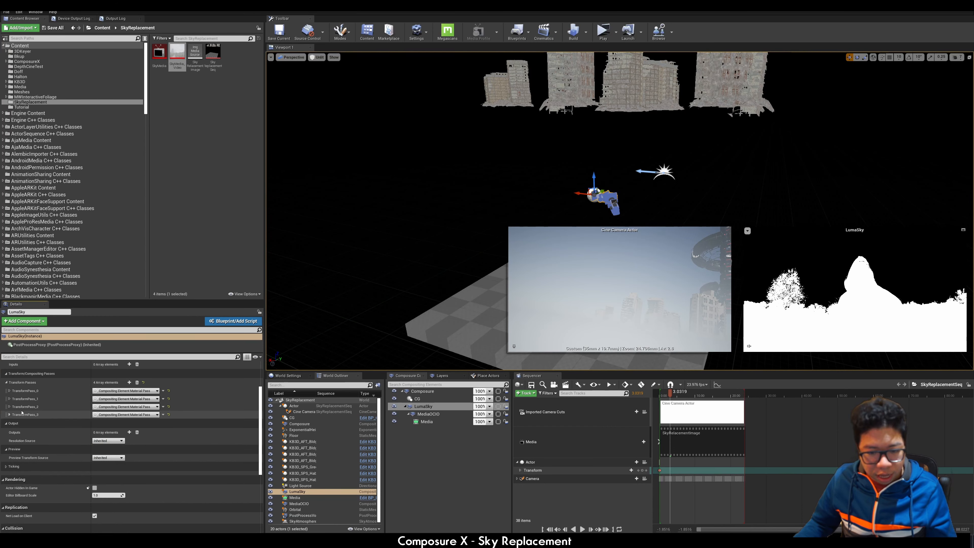
Step: Add a fifth transform pass to LumaSky with the CX_ClampAlpha material and adjust its Low and High limits
left_click(129, 383)
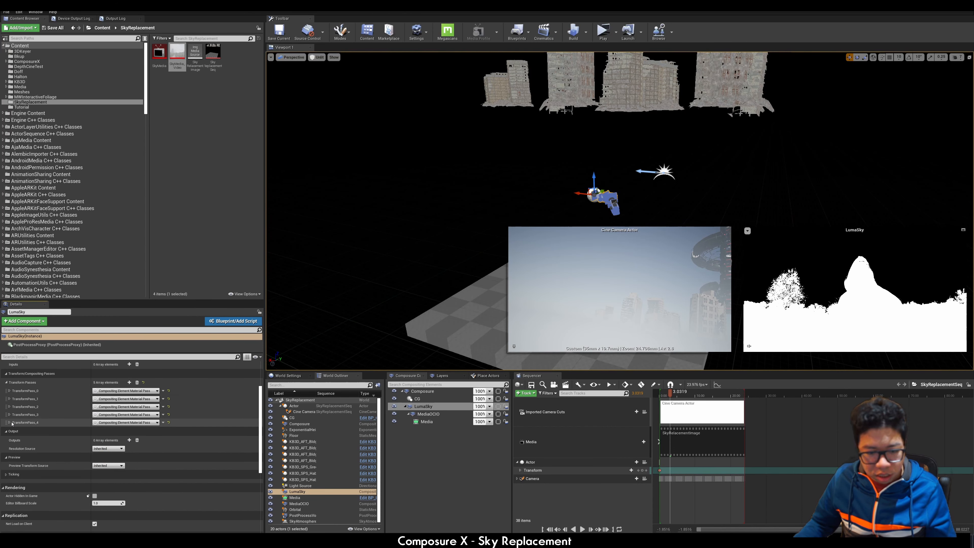
left_click(10, 422)
left_click(132, 450)
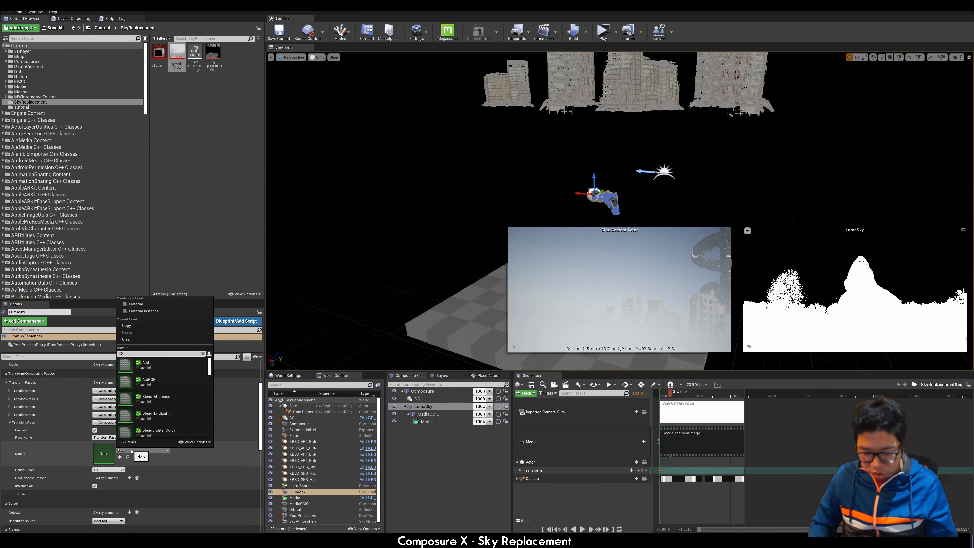
type("_Clamp")
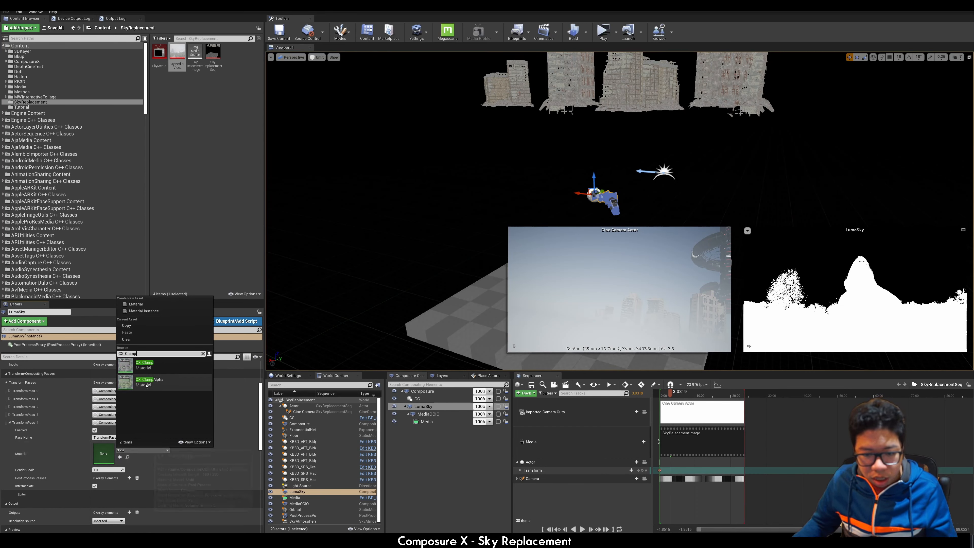
left_click(153, 382)
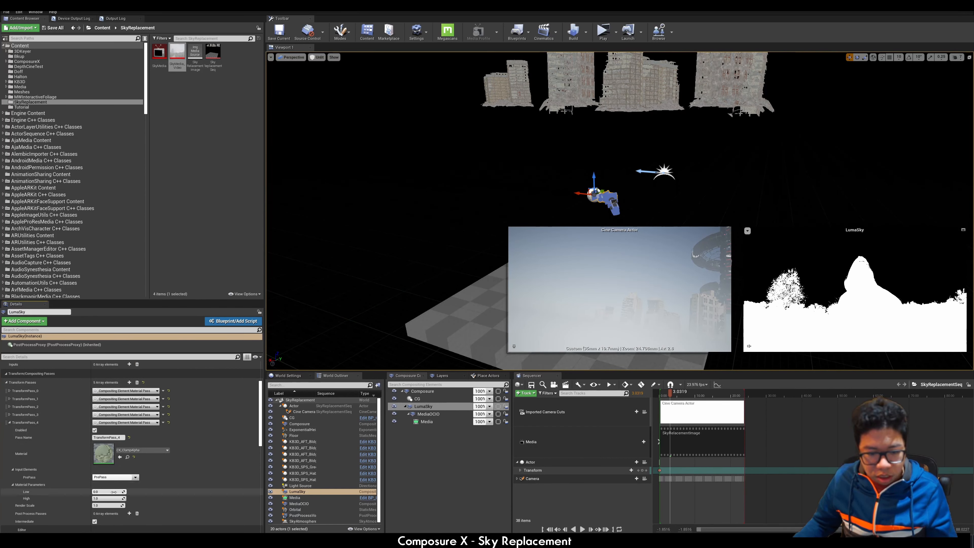
left_click(118, 492)
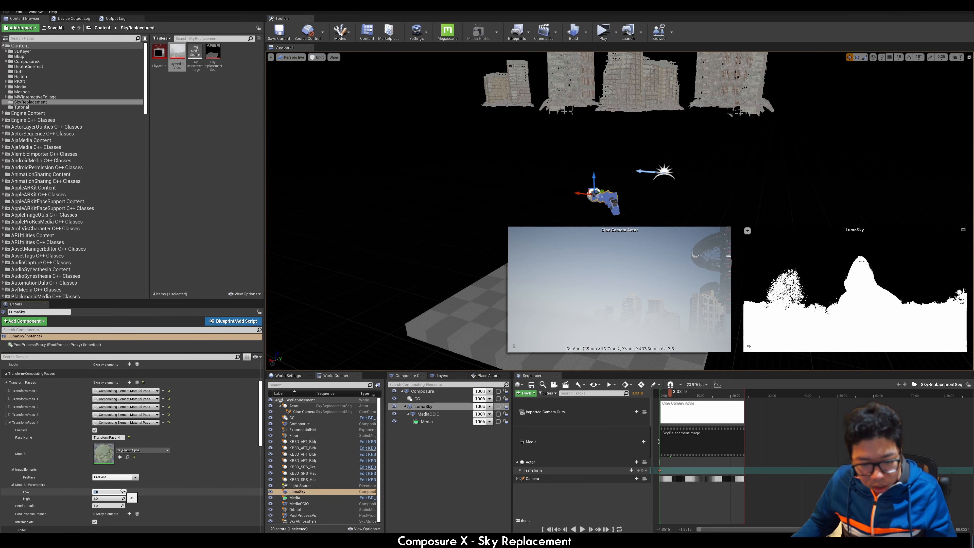
key("Return")
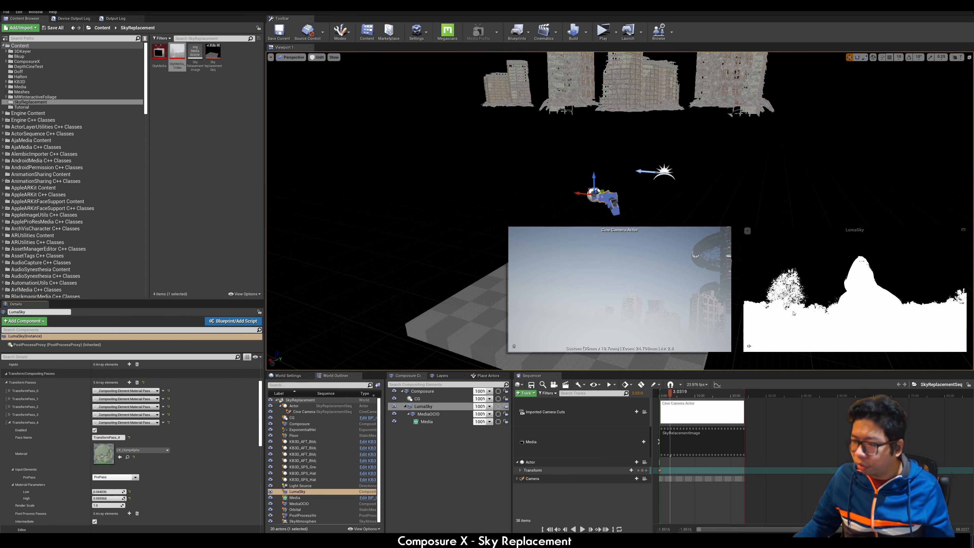
Step: Pin the LumaSky preview in the viewport and show the Composure element's preview beside it
left_click(434, 392)
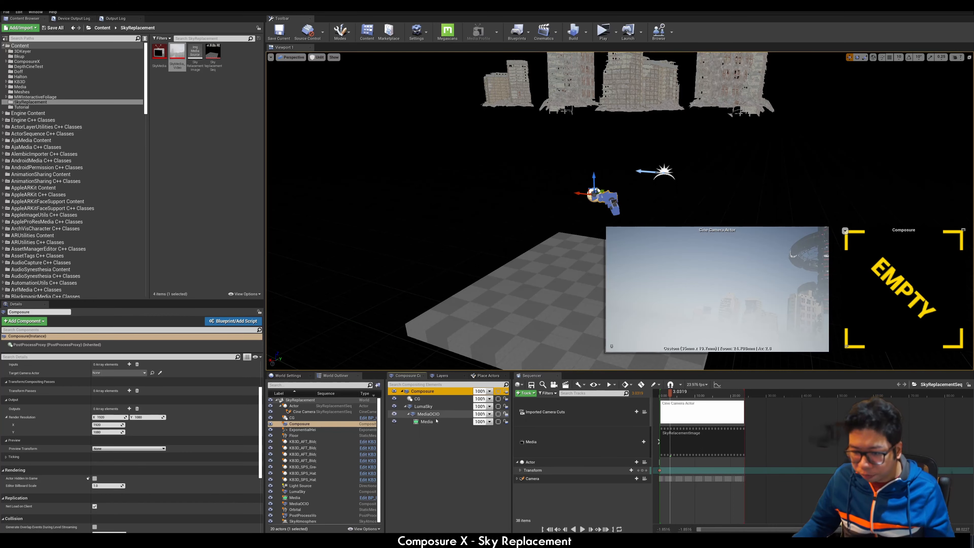
left_click(424, 406)
left_click(750, 348)
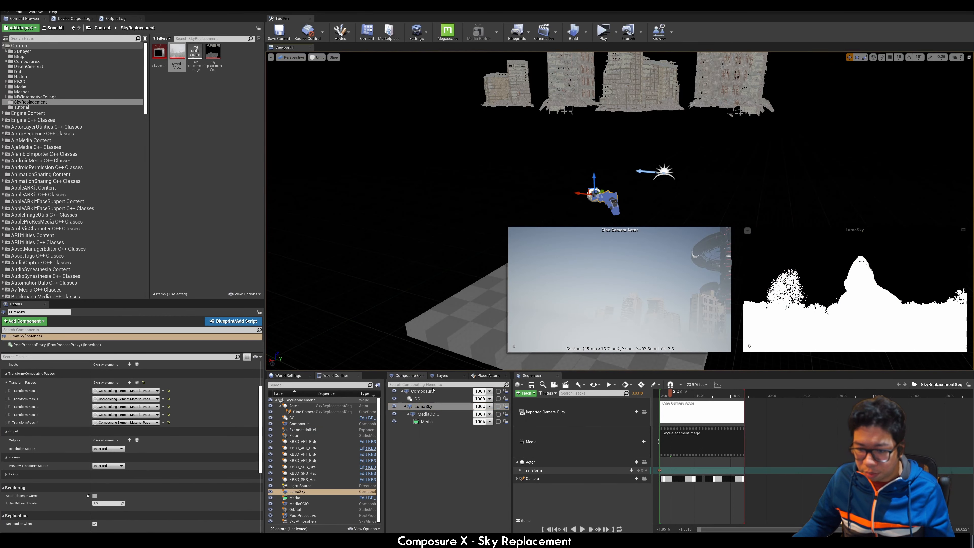
left_click(435, 392)
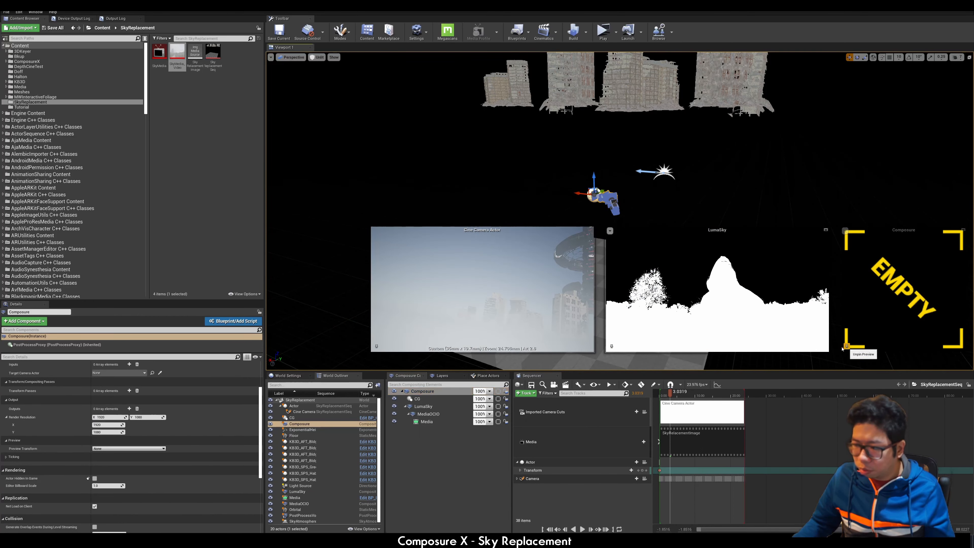
Step: Add a transform pass to the Composure element with the CX_OverMask material
scroll(131, 422, "up", 3)
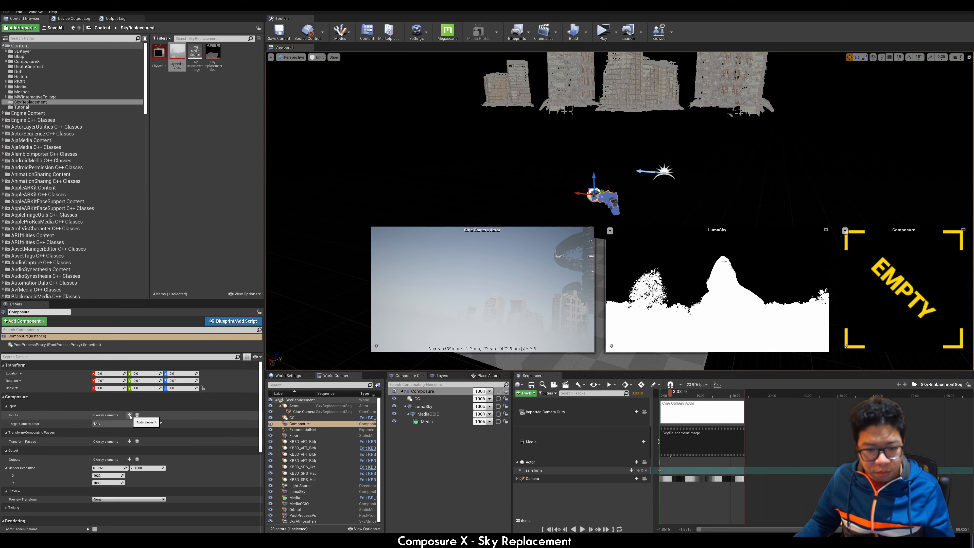
left_click(129, 441)
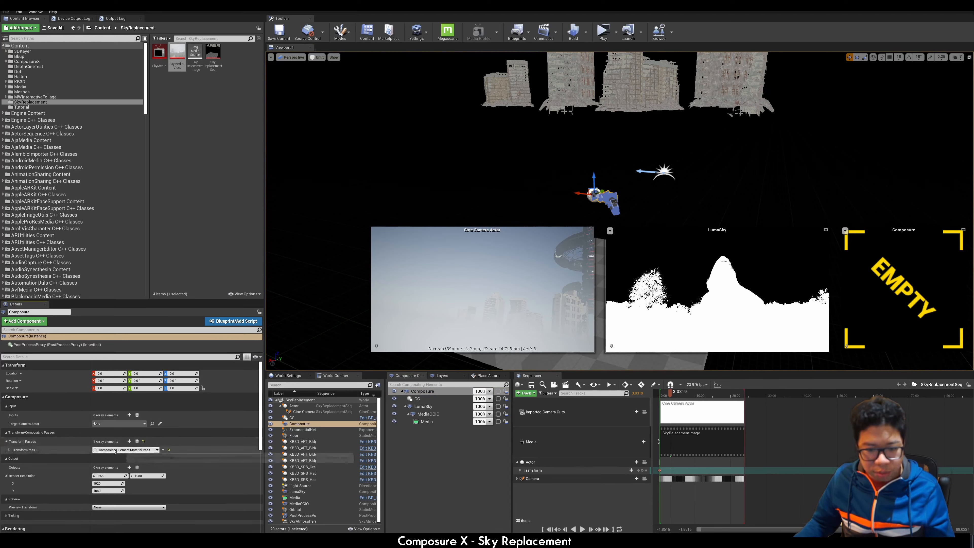
left_click(141, 477)
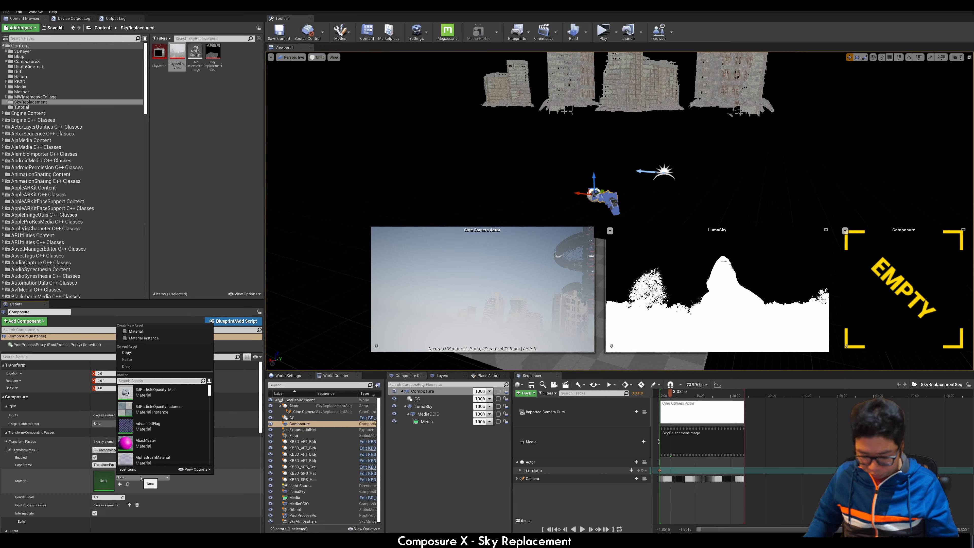
type("Over")
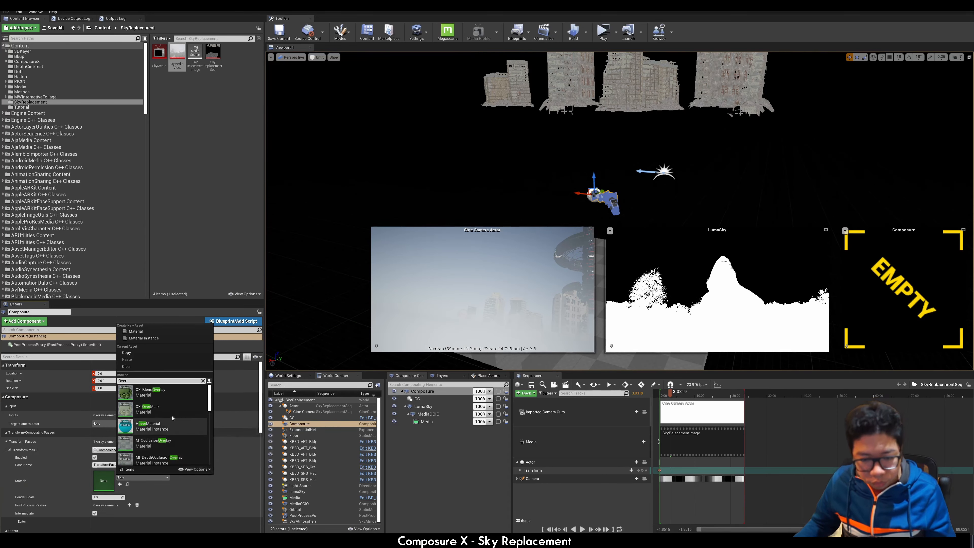
left_click(171, 412)
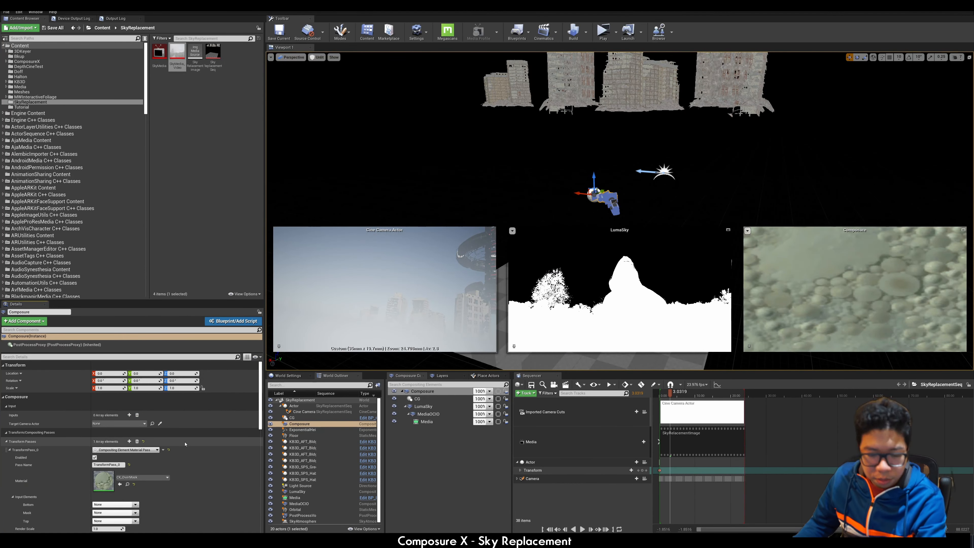
Step: Set the CX_OverMask pass inputs to CG for Bottom, LumaSky.MediaOCIO for Top and LumaSky for Mask
scroll(188, 468, "down", 5)
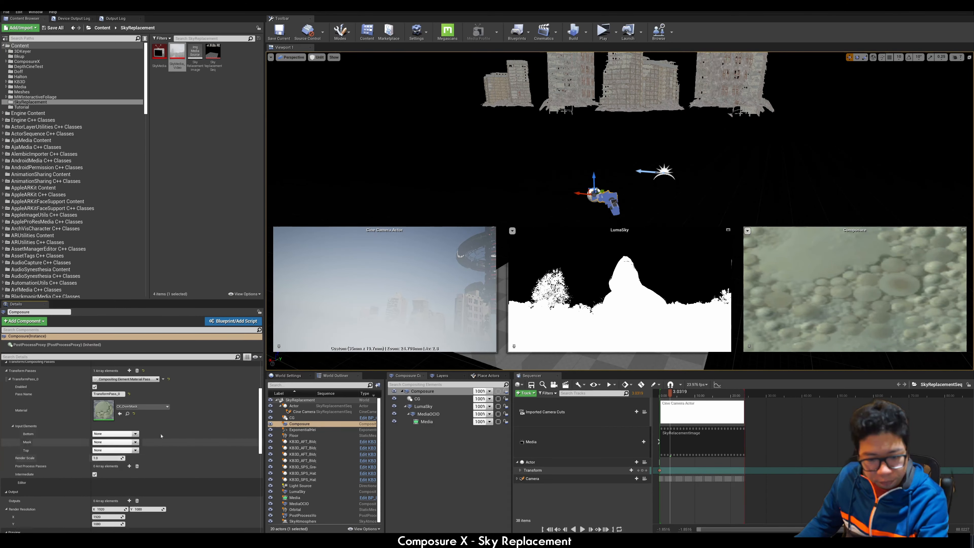
left_click(135, 434)
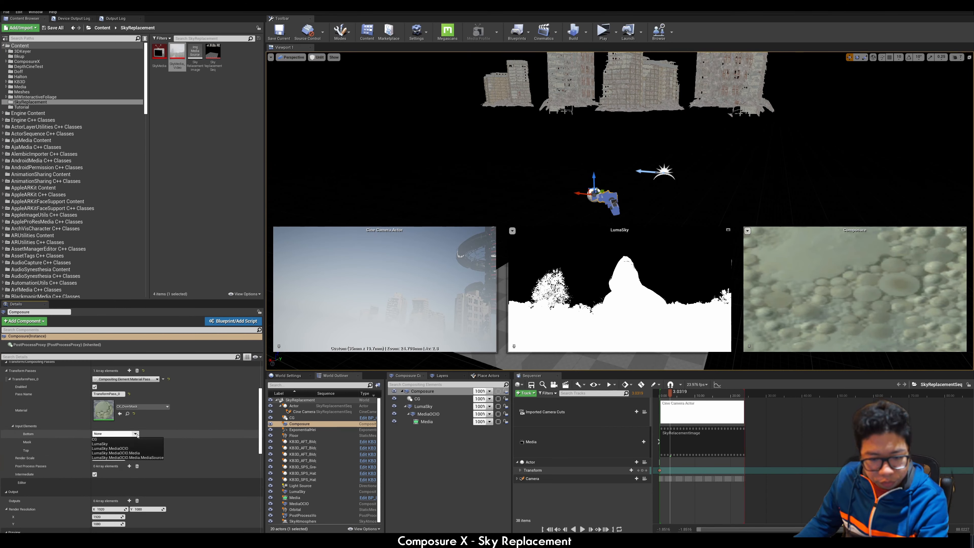
left_click(136, 440)
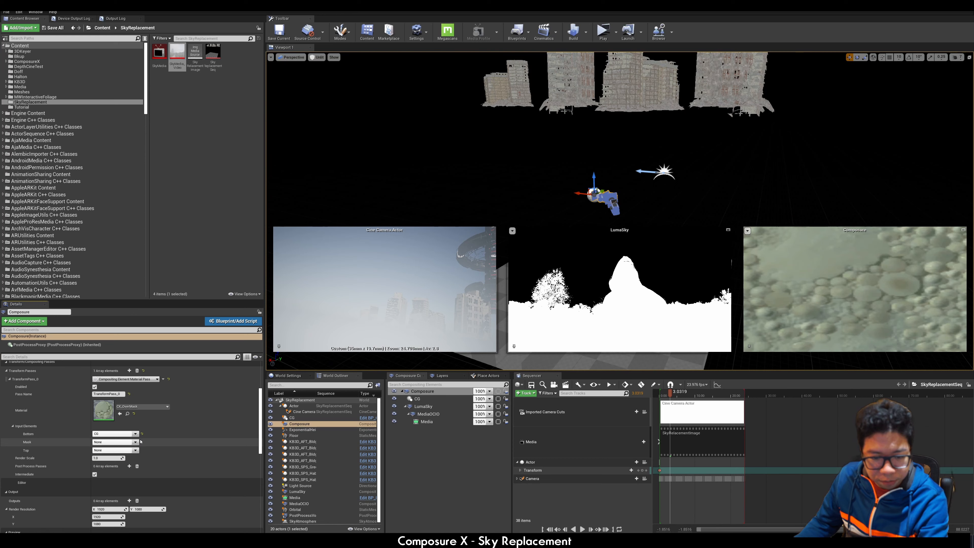
left_click(136, 450)
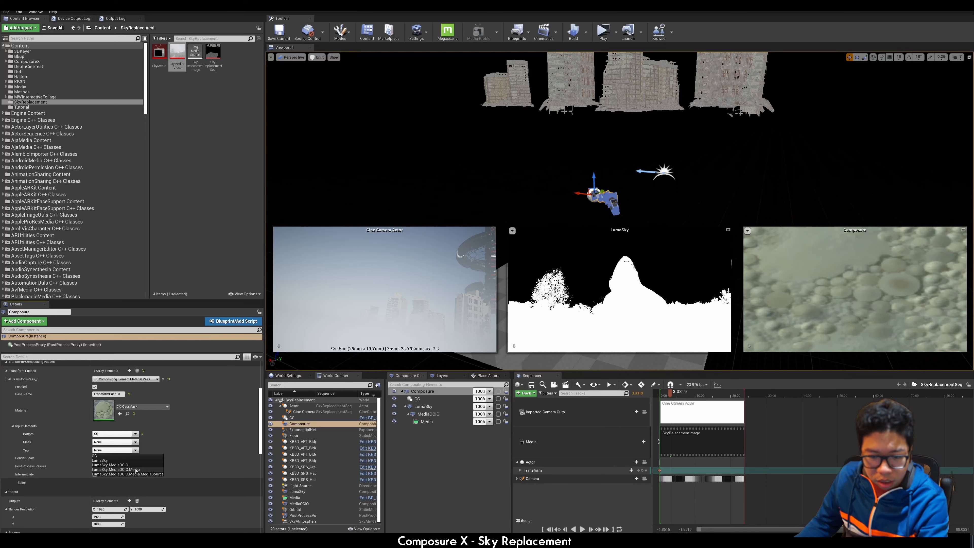
left_click(136, 470)
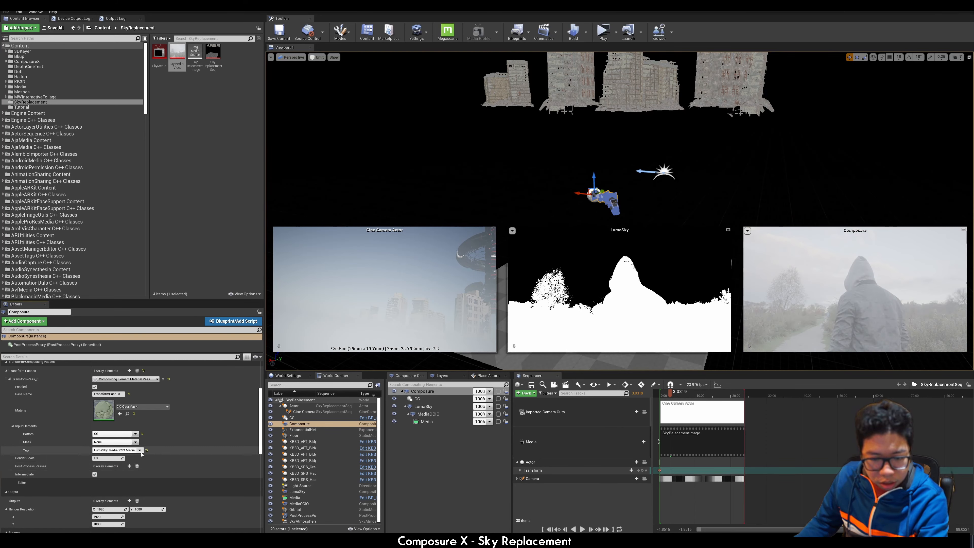
left_click(123, 450)
left_click(132, 464)
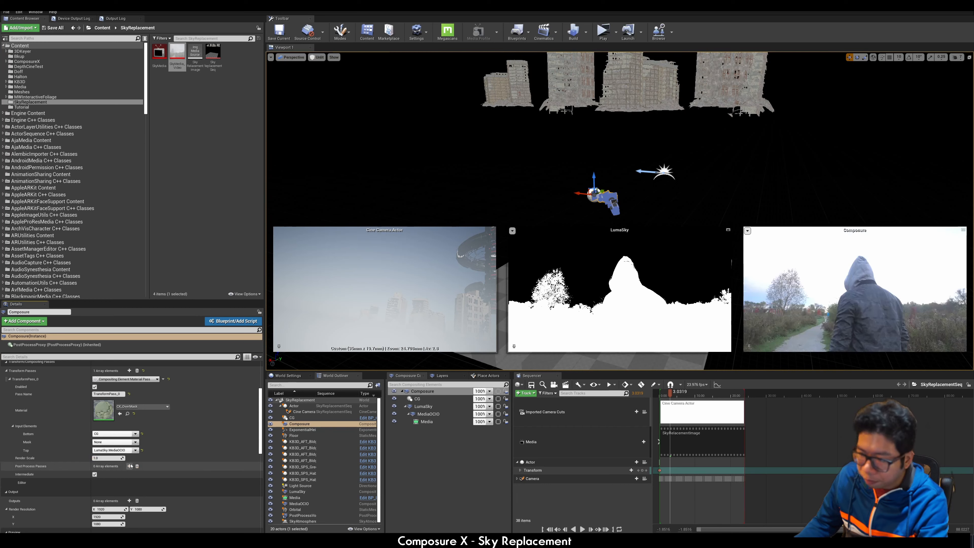
left_click(136, 443)
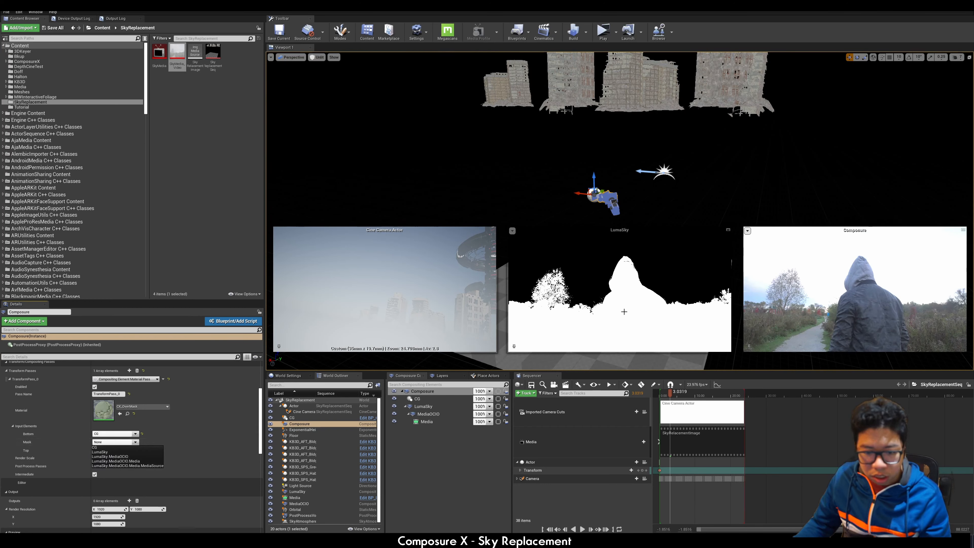
left_click(144, 452)
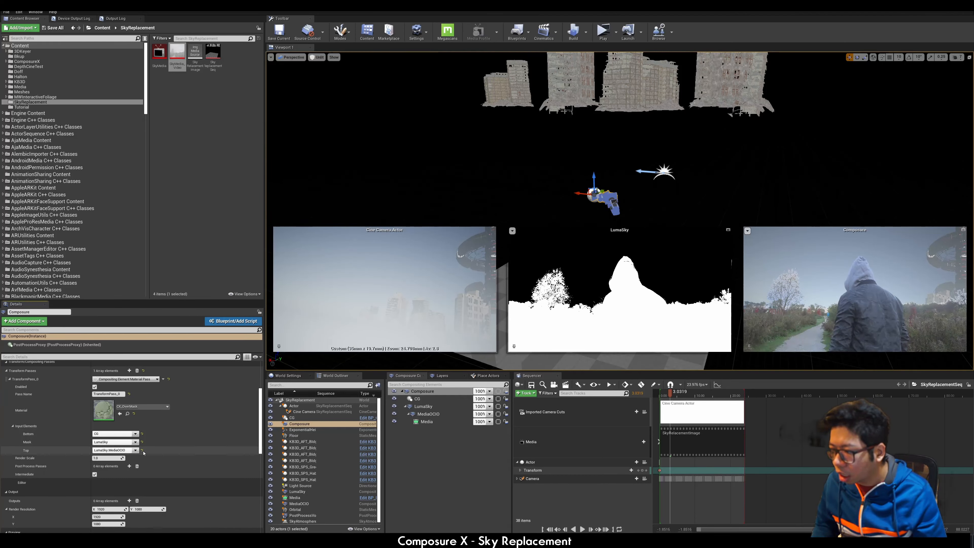
Step: Play the sequence from the start to examine the masked composite, pausing about 11 seconds in
left_click(561, 531)
left_click(582, 530)
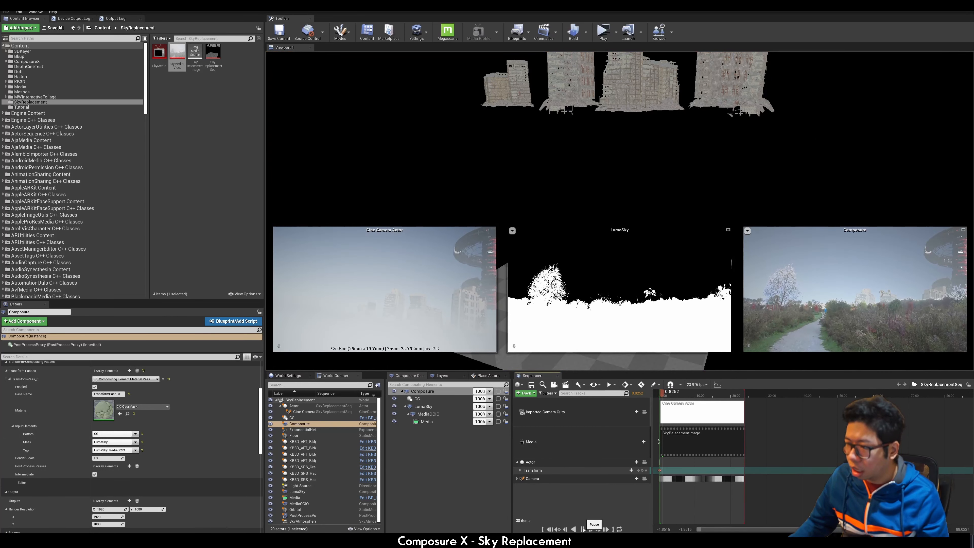
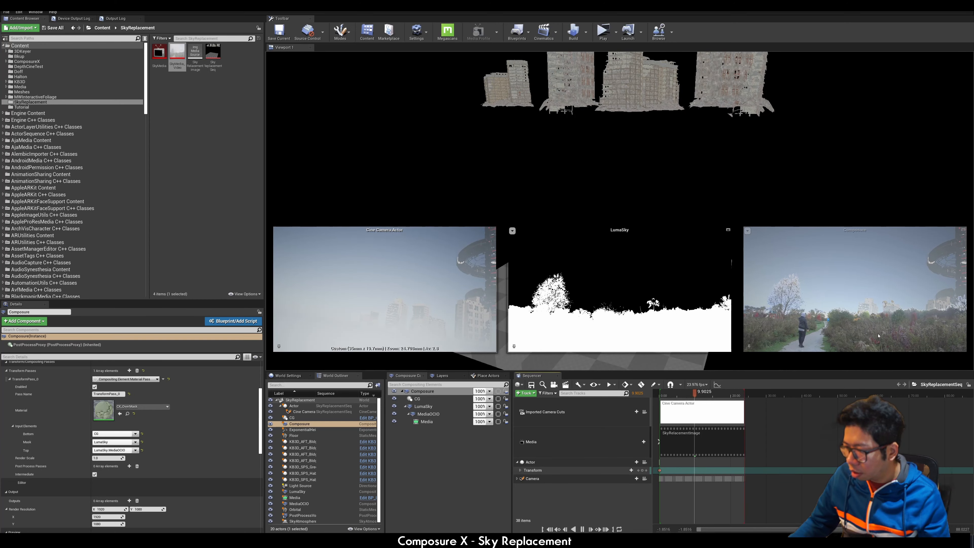
left_click(582, 529)
Step: Raise WhiteClip and BlackClip in the material parameters of LumaSky's channel pass to refine the sky matte's edges
left_click(424, 406)
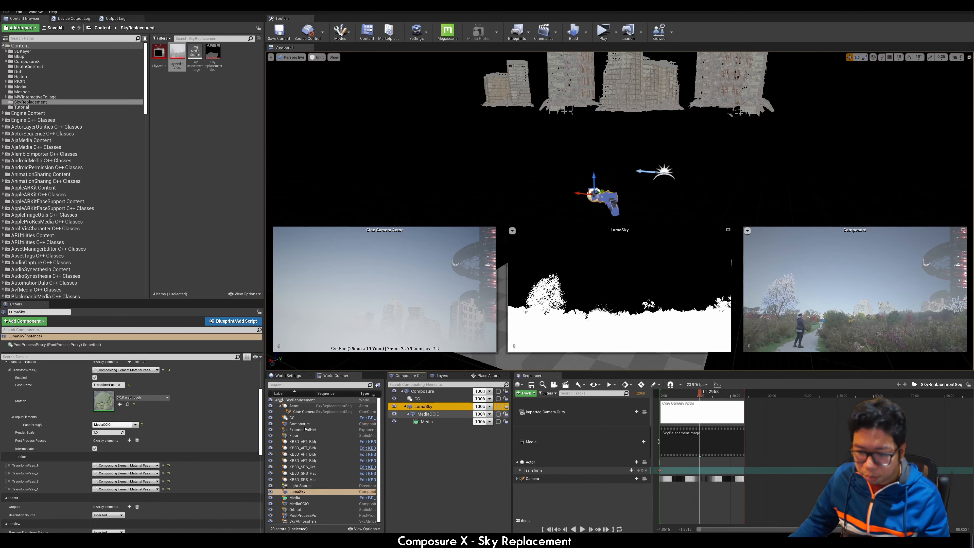
left_click(49, 475)
left_click(83, 465)
scroll(118, 455, "down", 2)
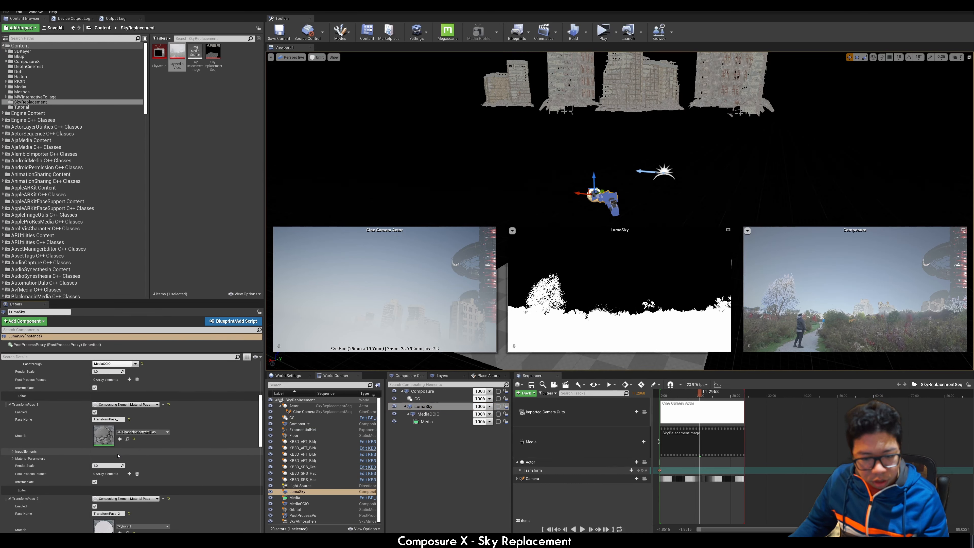
left_click(73, 458)
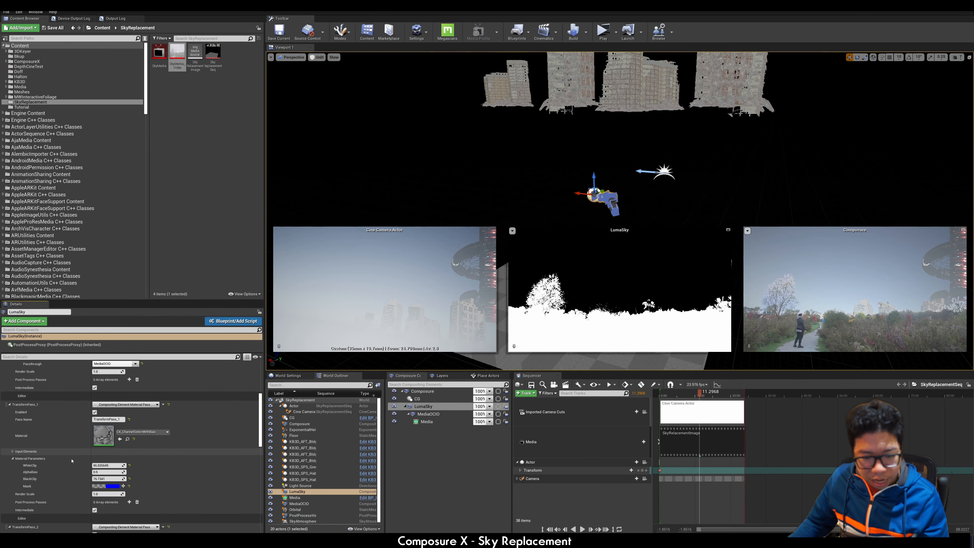
mouse_move(107, 465)
left_mouse_down()
mouse_move(92, 465)
mouse_move(119, 465)
left_mouse_up()
mouse_move(107, 479)
left_mouse_down()
mouse_move(119, 479)
mouse_move(92, 479)
mouse_move(113, 478)
left_mouse_up()
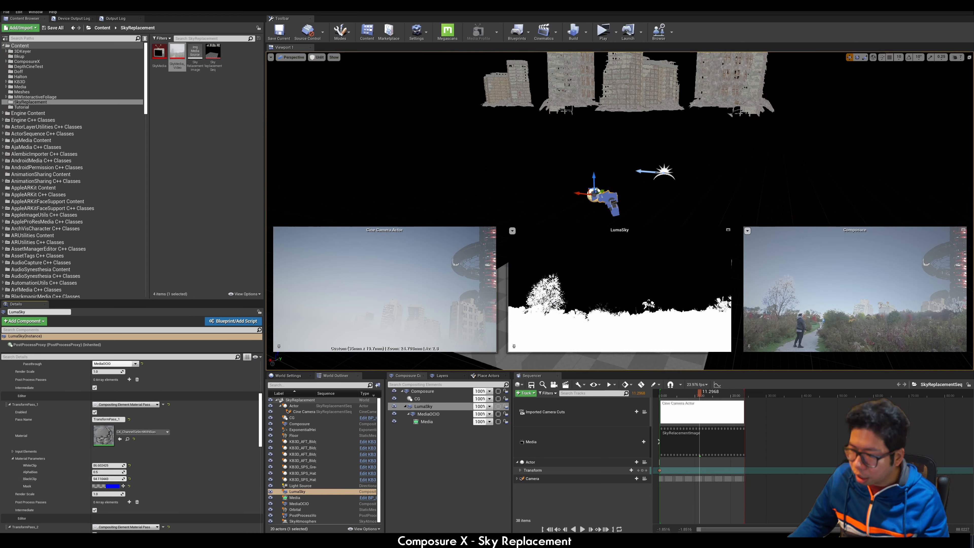
Step: Add a second transform pass to the Composure element and assign it the CX_OverMask material
left_click(428, 414)
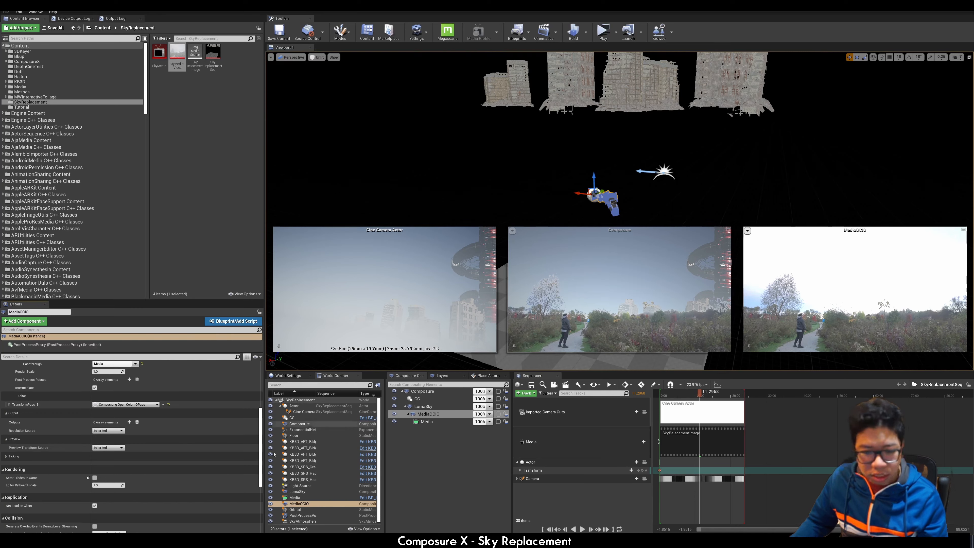
scroll(130, 442, "up", 5)
left_click(443, 393)
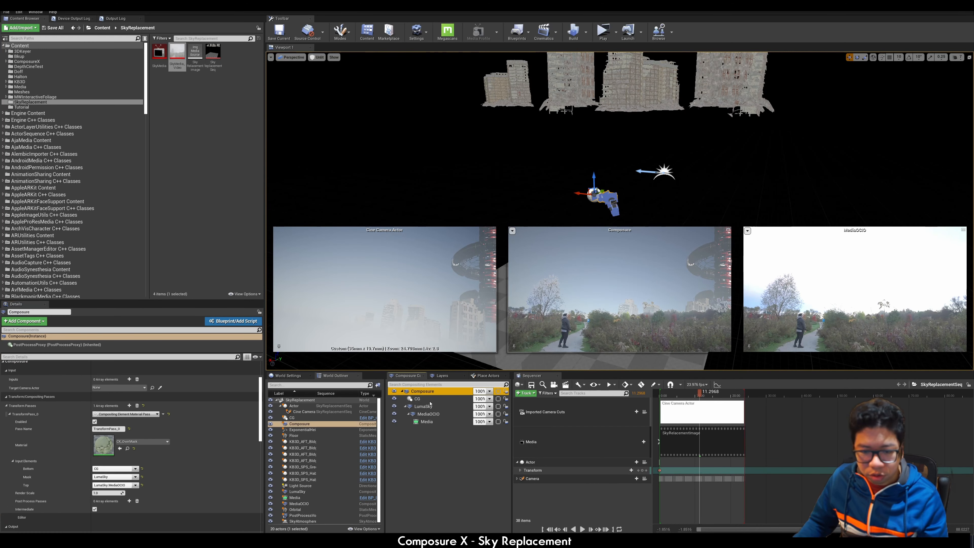
scroll(127, 379, "up", 1)
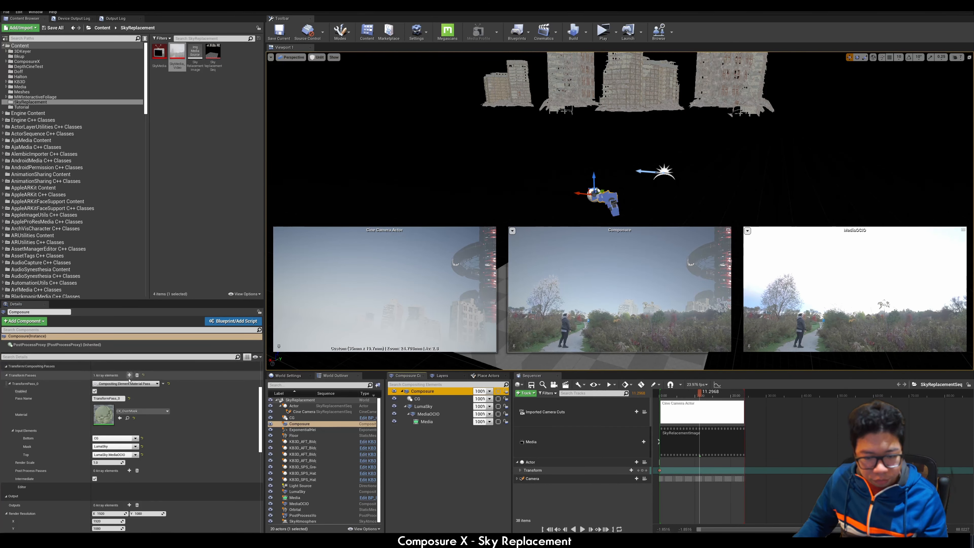
left_click(130, 373)
scroll(73, 433, "down", 6)
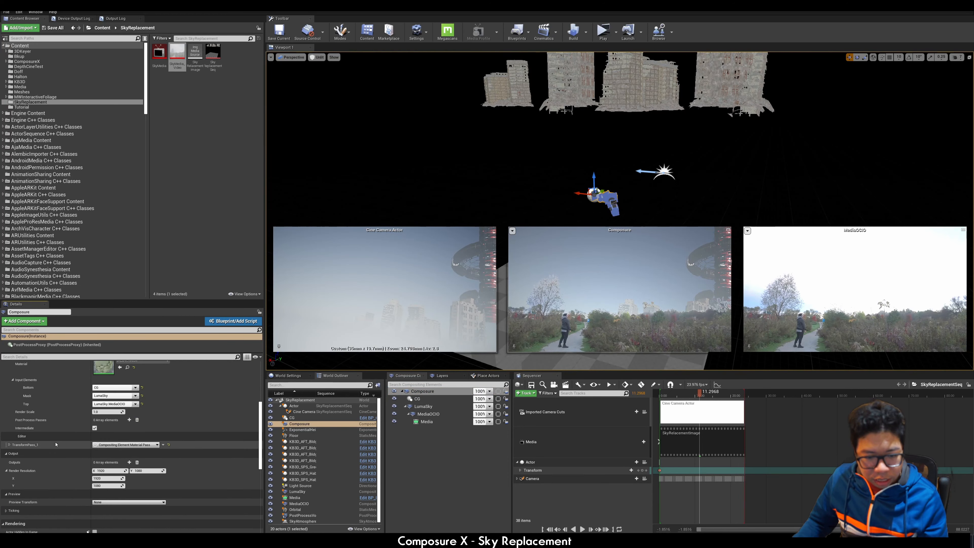
left_click(23, 444)
left_click(142, 473)
type("CX_O")
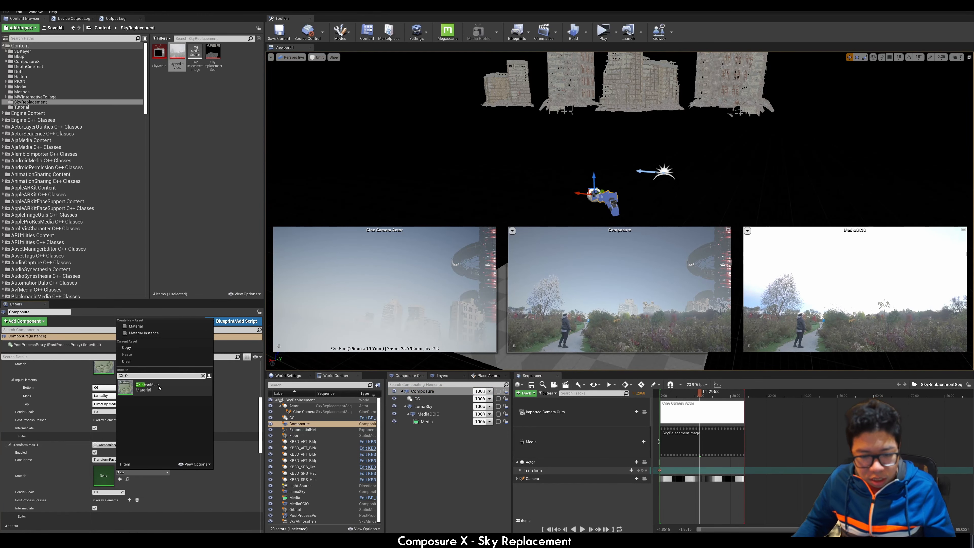
left_click(159, 387)
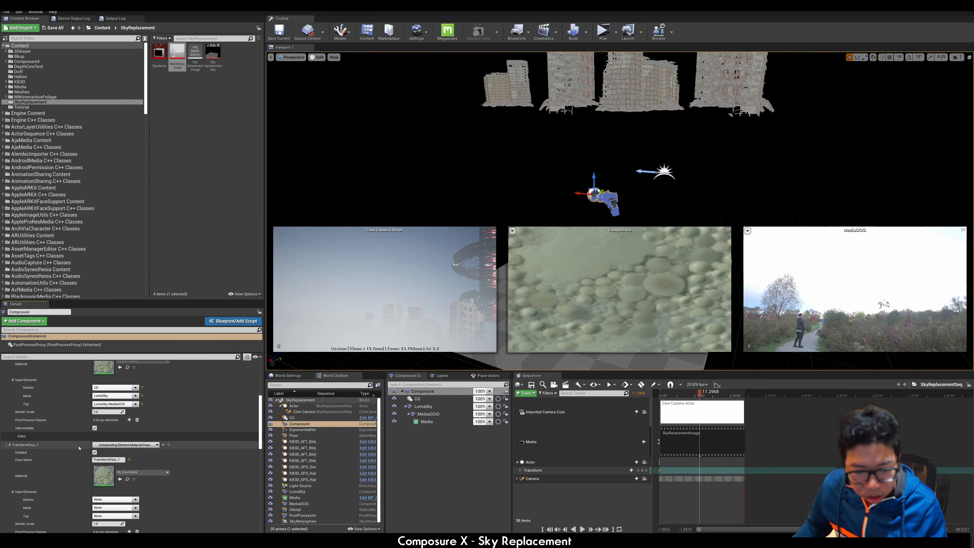
Step: Disable the second pass and examine the alpha and colour channels of the Composure output in an enlarged preview
left_click(94, 452)
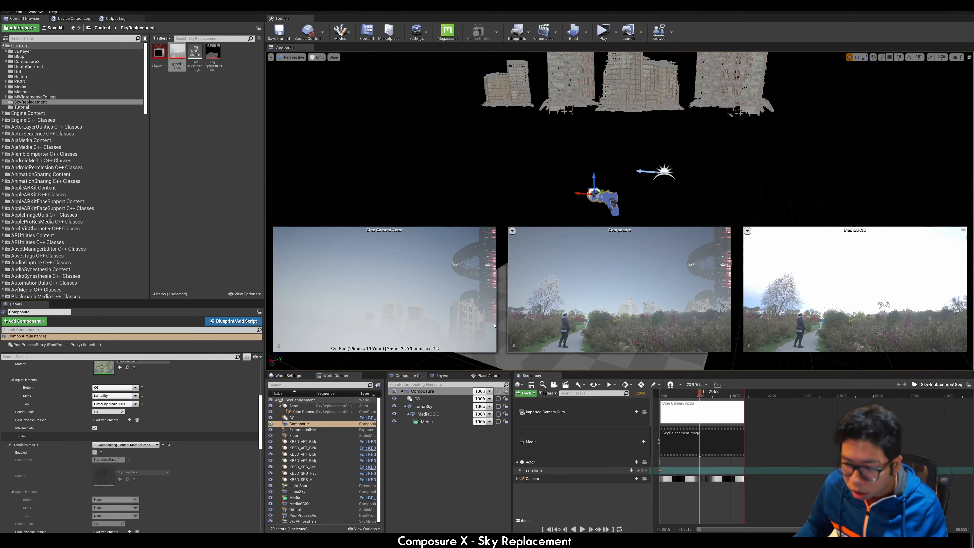
left_click(728, 230)
left_click(287, 161)
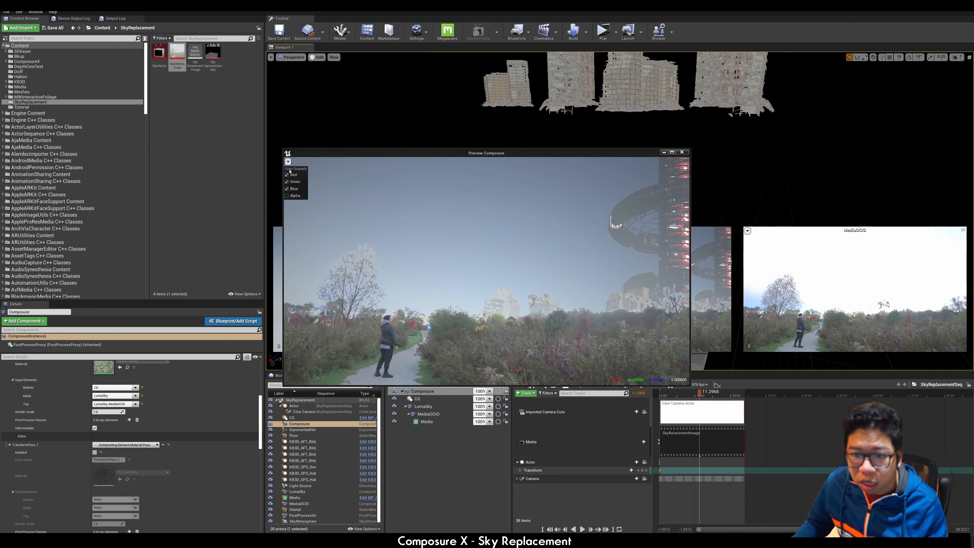
left_click(291, 196)
left_click(291, 196)
left_click(291, 196)
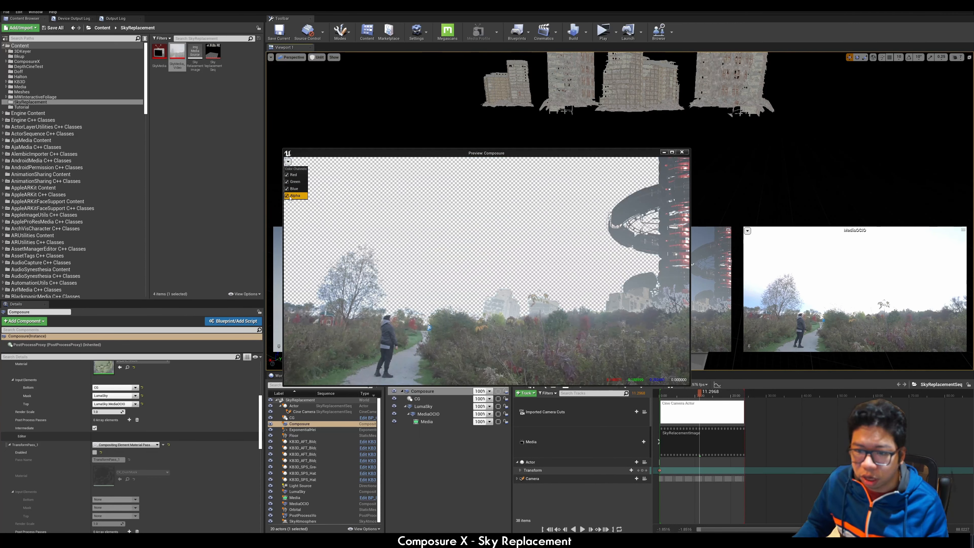
left_click(293, 189)
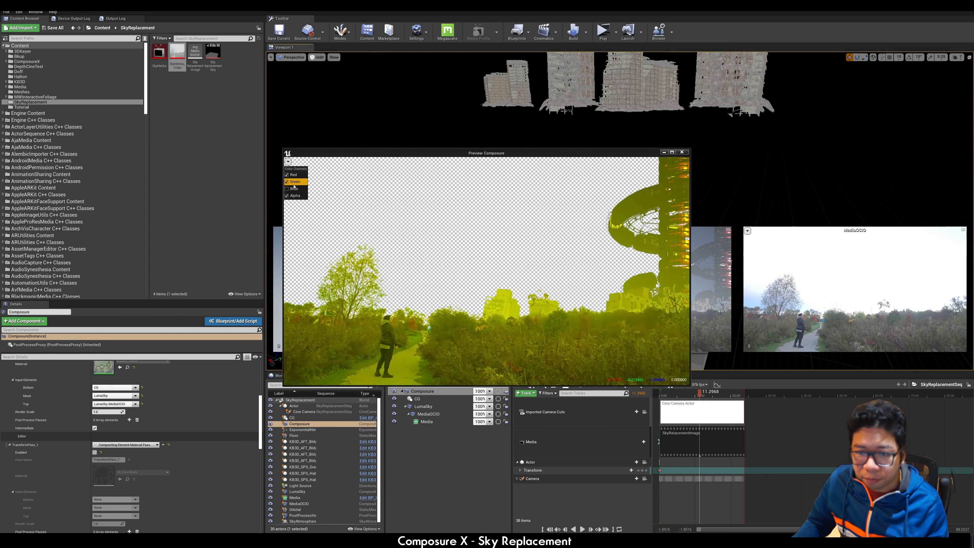
left_click(294, 182)
left_click(294, 176)
left_click(292, 175)
left_click(293, 182)
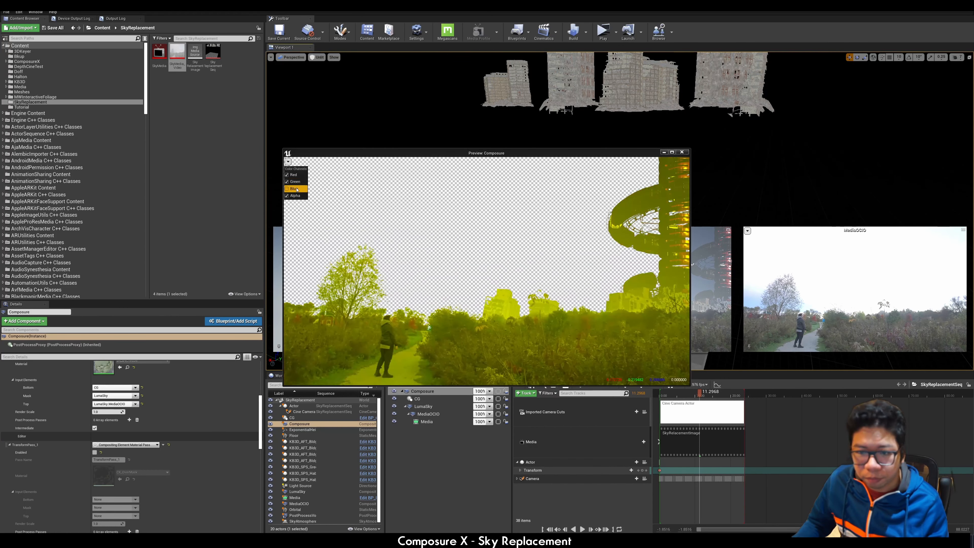
left_click(293, 188)
left_click(293, 196)
left_click(682, 152)
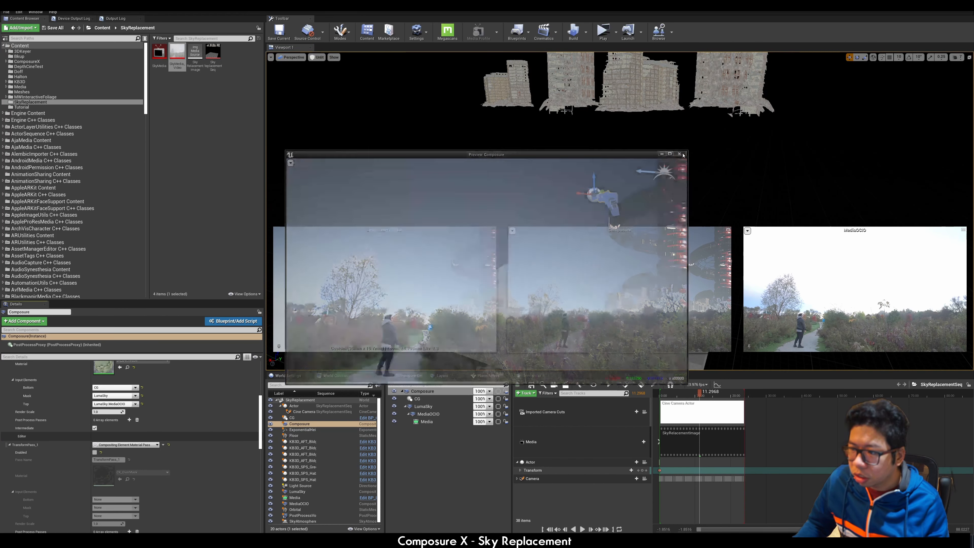
Step: Re-enable the second pass and set its inputs to LumaSky.MediaOCIO for Bottom and PrePass for Top
left_click(95, 452)
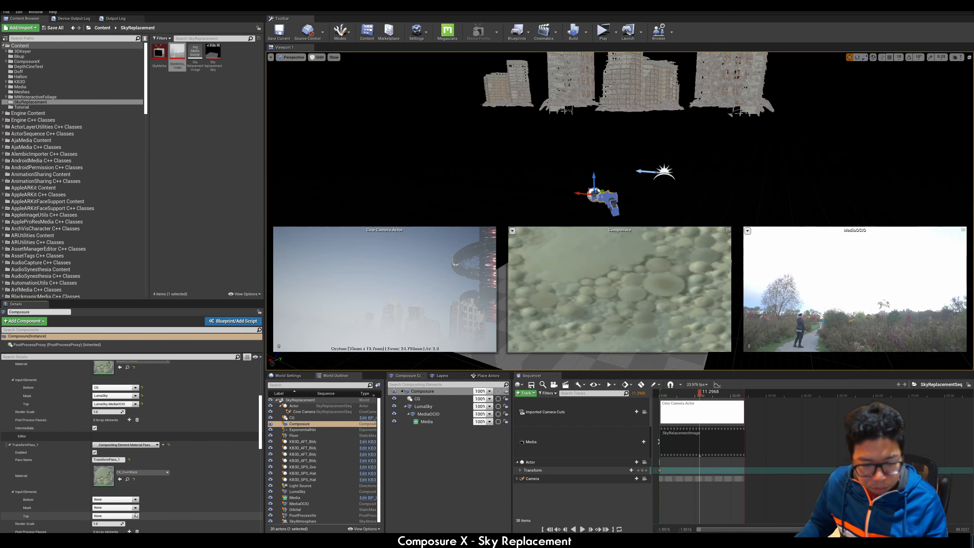
left_click(115, 516)
left_click(112, 483)
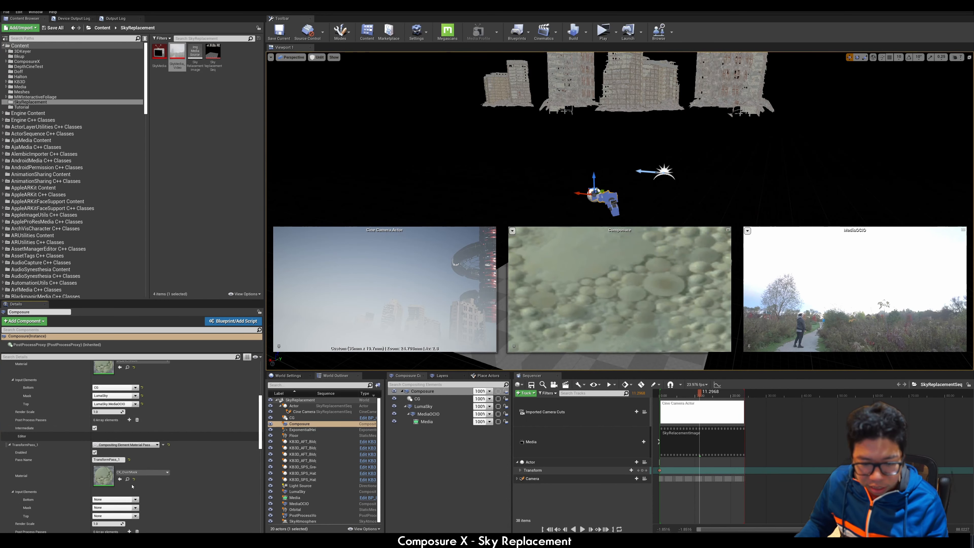
left_click(136, 500)
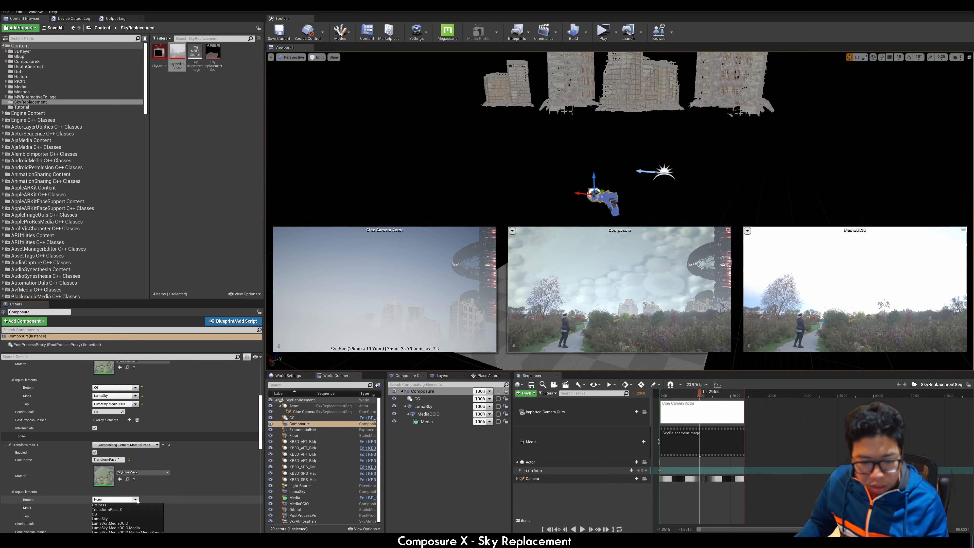
left_click(133, 524)
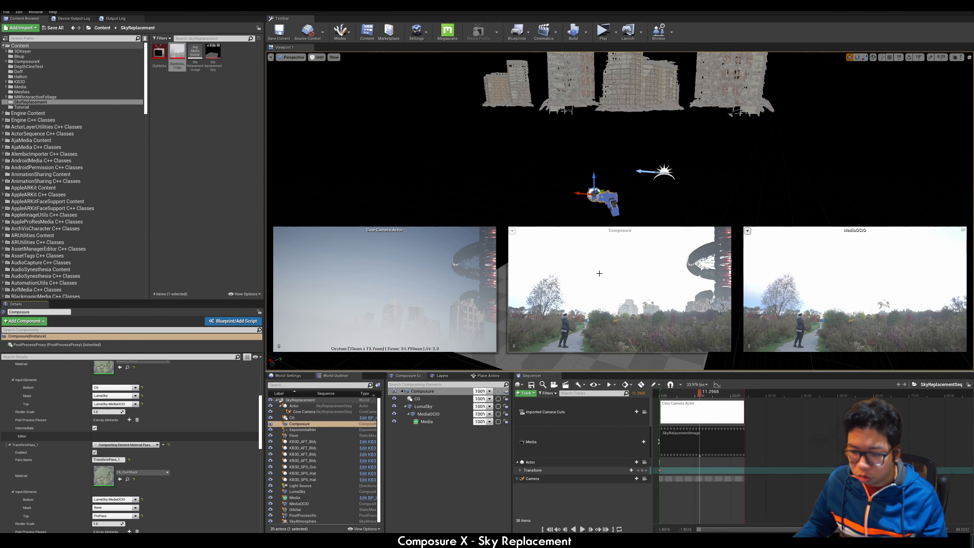
Step: Switch the second pass's Bottom input and the first pass's Top input to LumaSky.MediaOCIO.Media
scroll(166, 479, "down", 2)
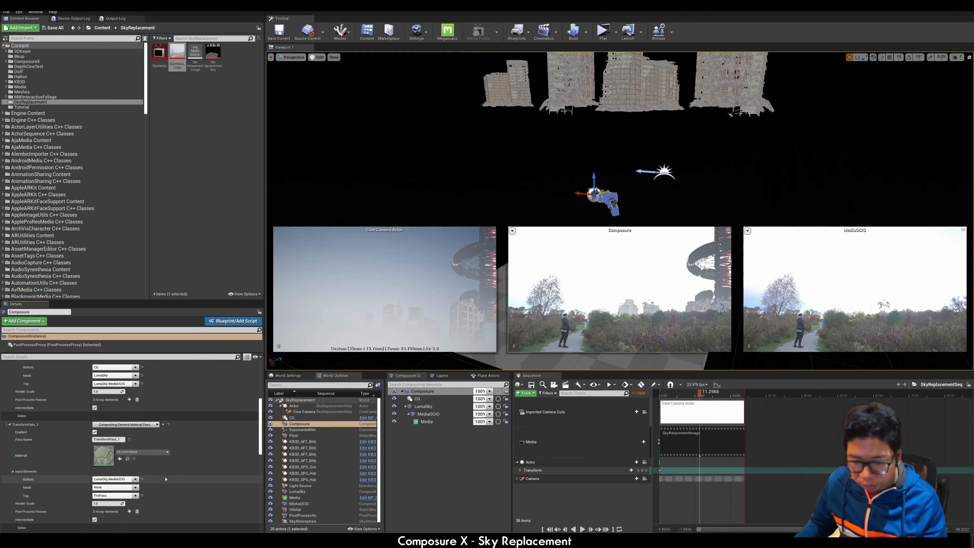
scroll(199, 435, "up", 1)
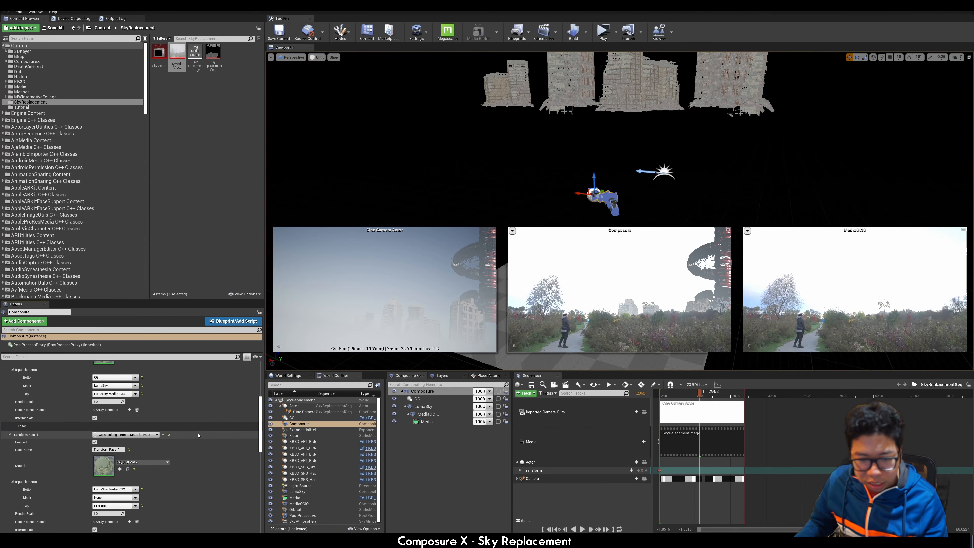
scroll(136, 469, "down", 2)
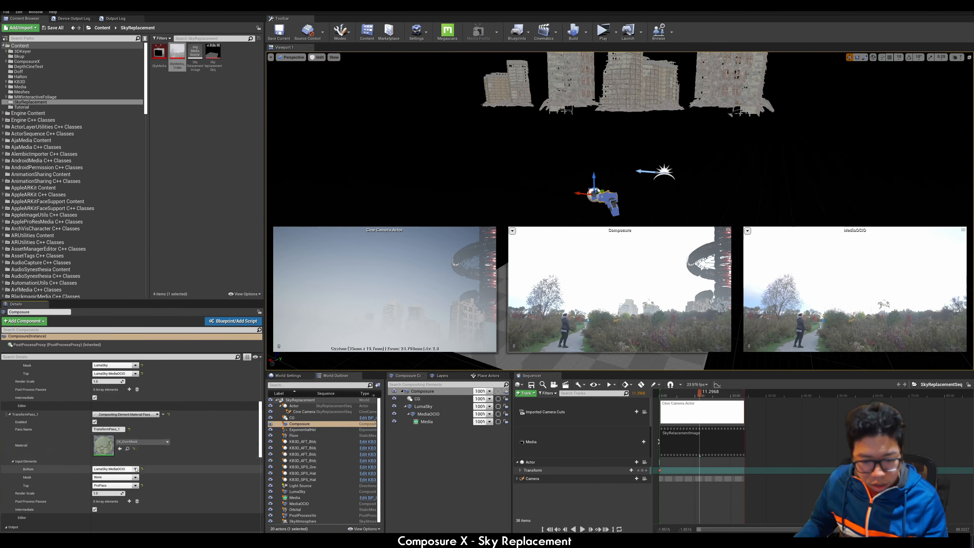
left_click(135, 469)
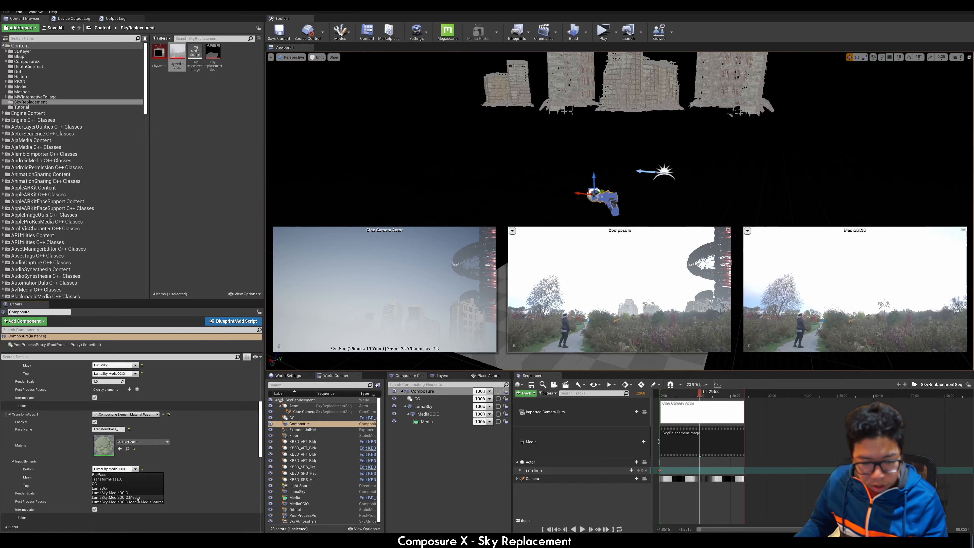
left_click(115, 497)
scroll(160, 460, "up", 7)
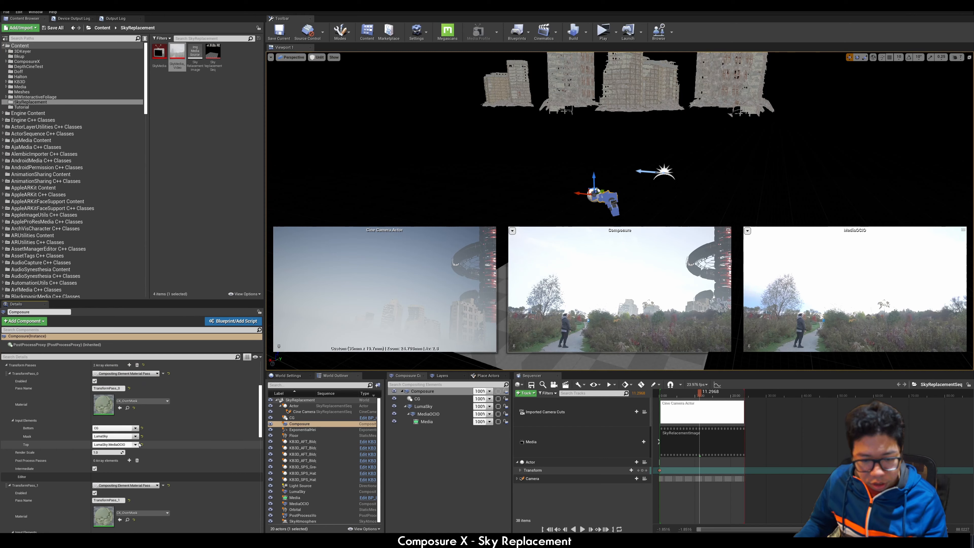
left_click(137, 444)
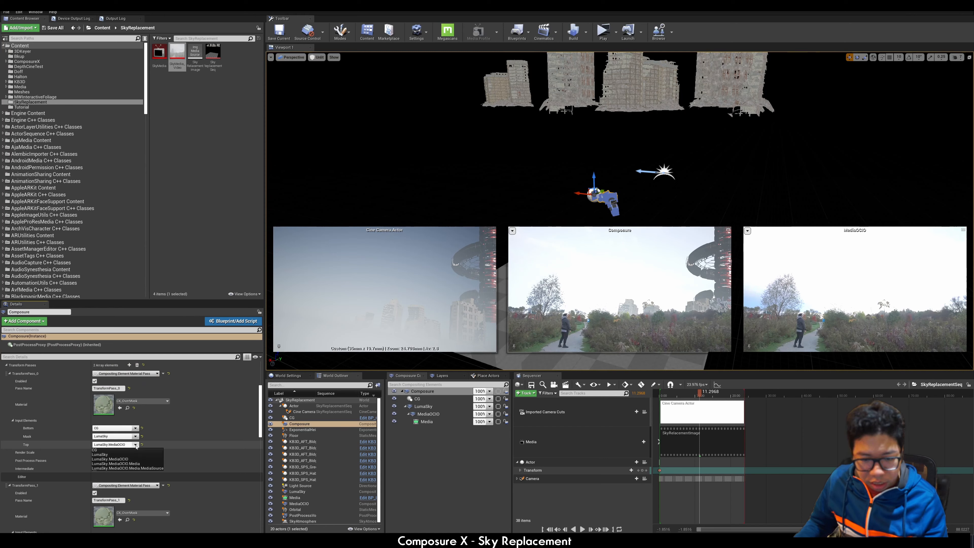
left_click(140, 464)
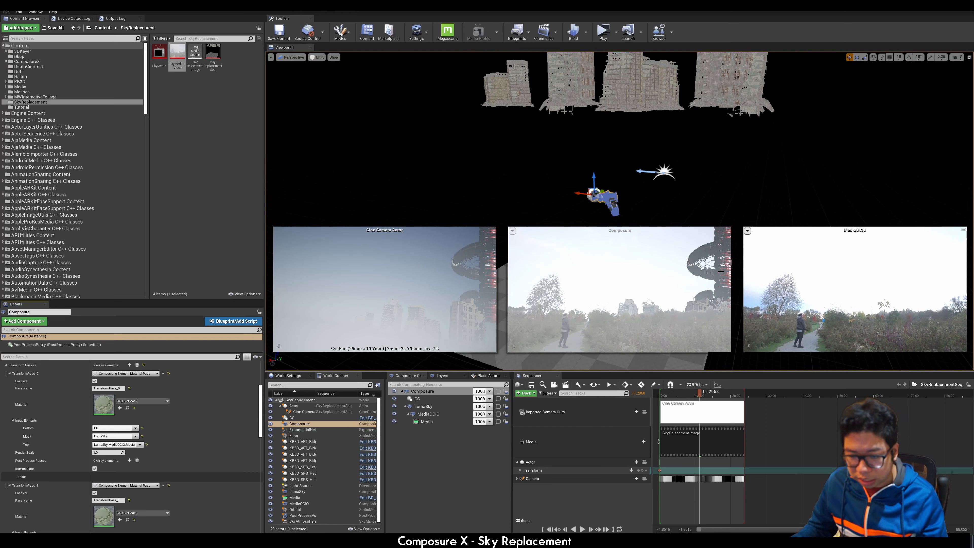
Step: Examine the CG element's input, output and transform pass settings, including its Color Grade Settings
left_click(418, 398)
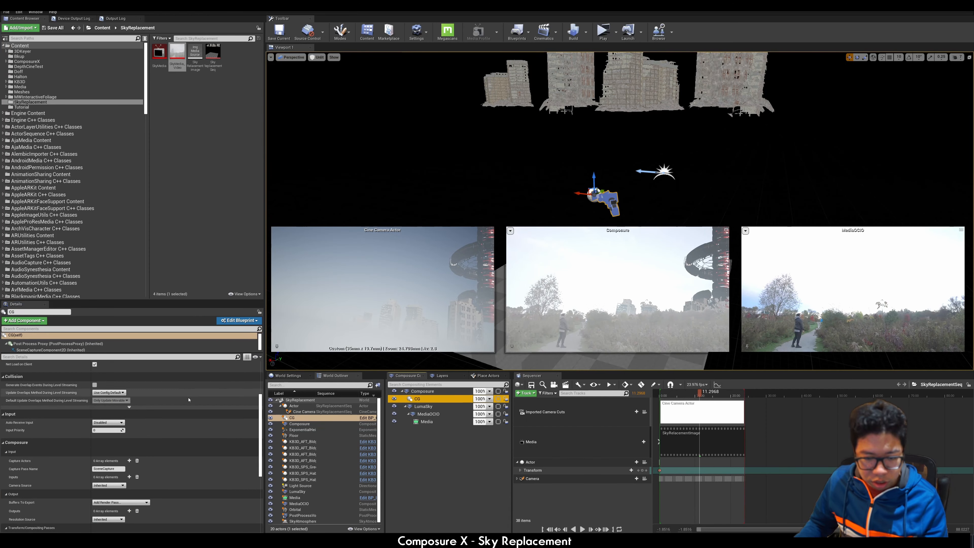
scroll(190, 401, "down", 6)
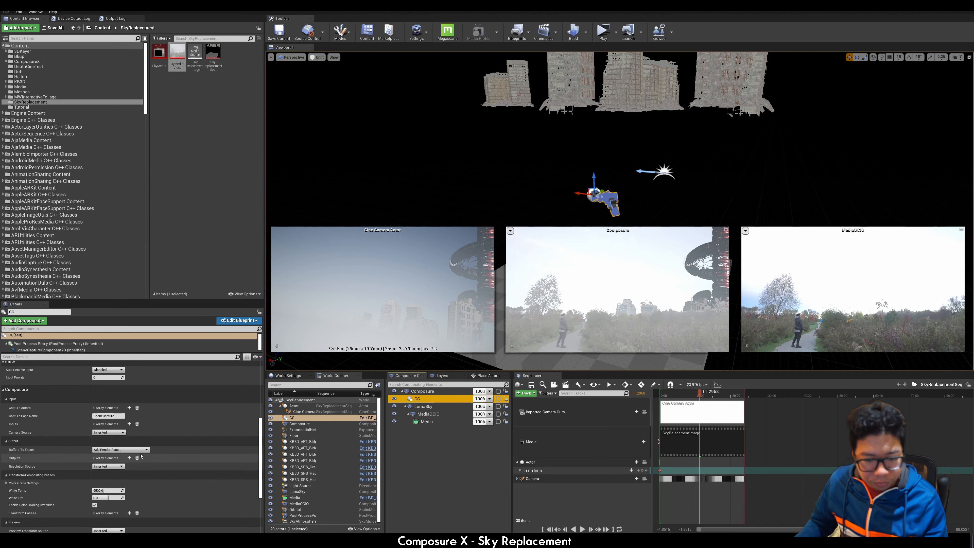
scroll(182, 425, "down", 2)
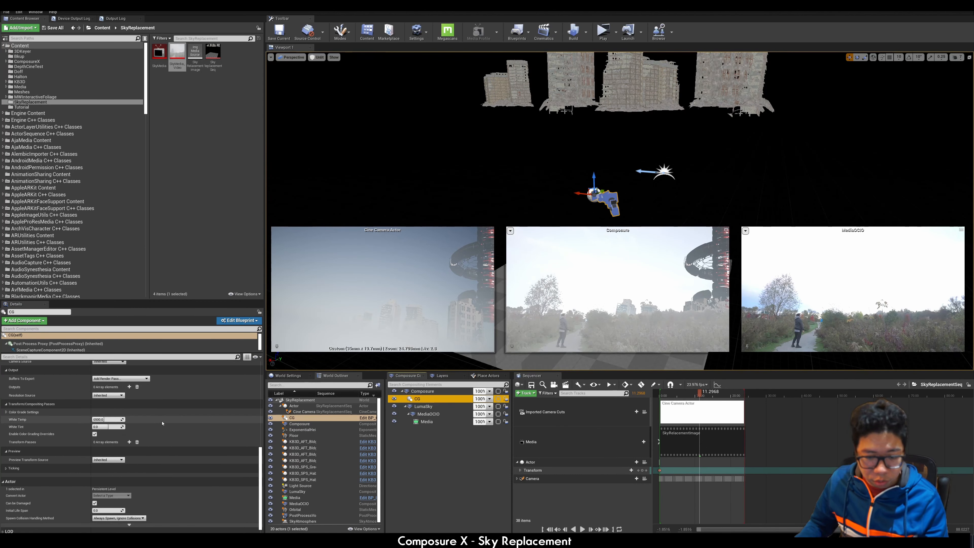
scroll(159, 421, "up", 2)
scroll(159, 422, "up", 7)
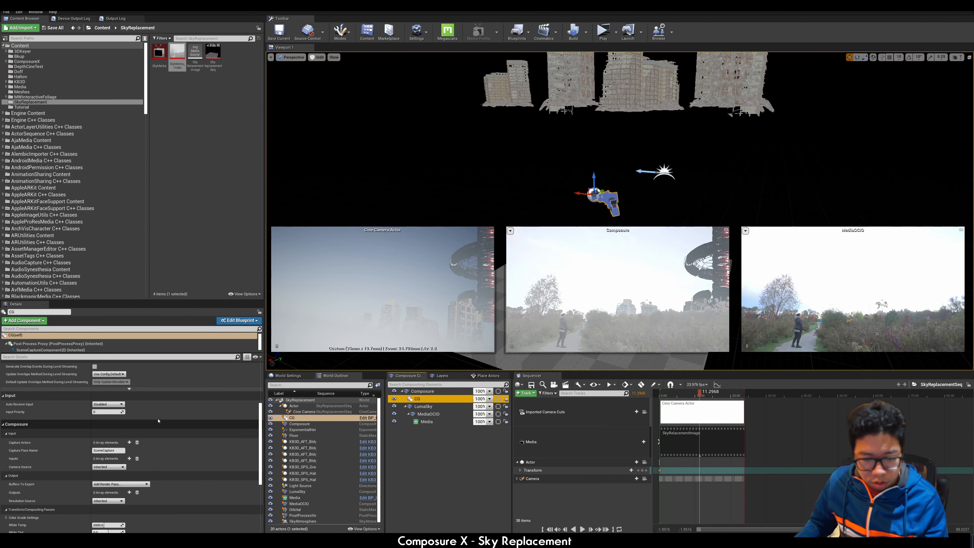
scroll(69, 446, "down", 8)
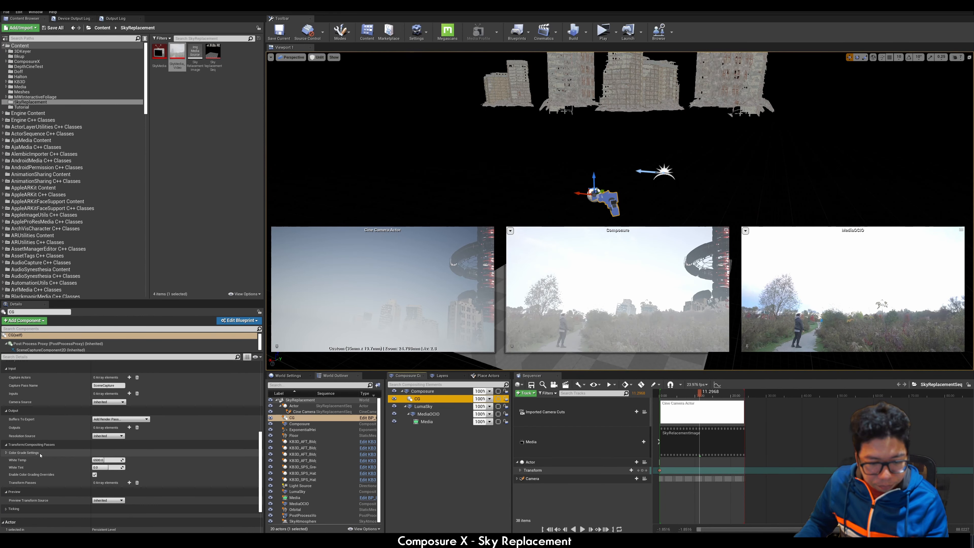
scroll(105, 418, "down", 1)
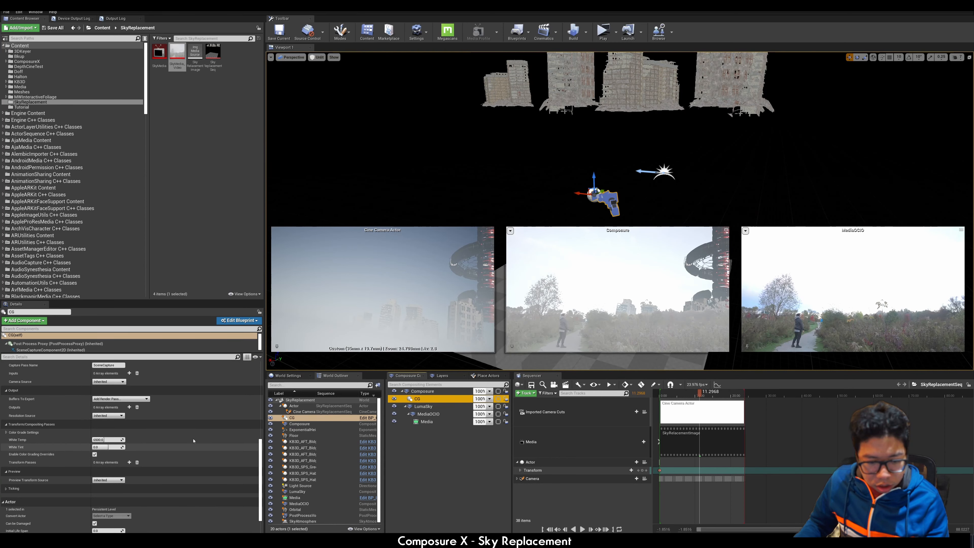
Step: Add a CompositingElement layer named CGOCIO under Composure and nest the CG layer inside it
right_click(421, 392)
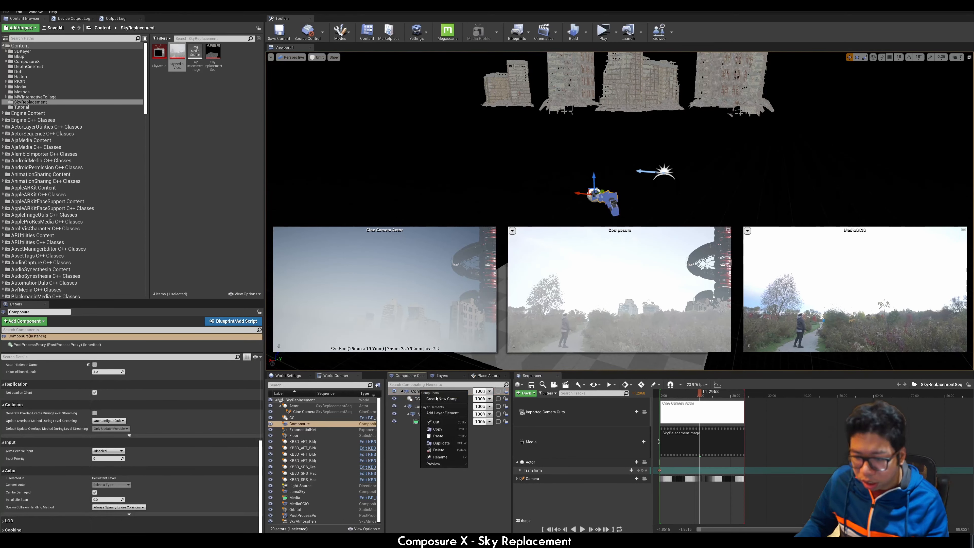
left_click(443, 414)
left_click(432, 292)
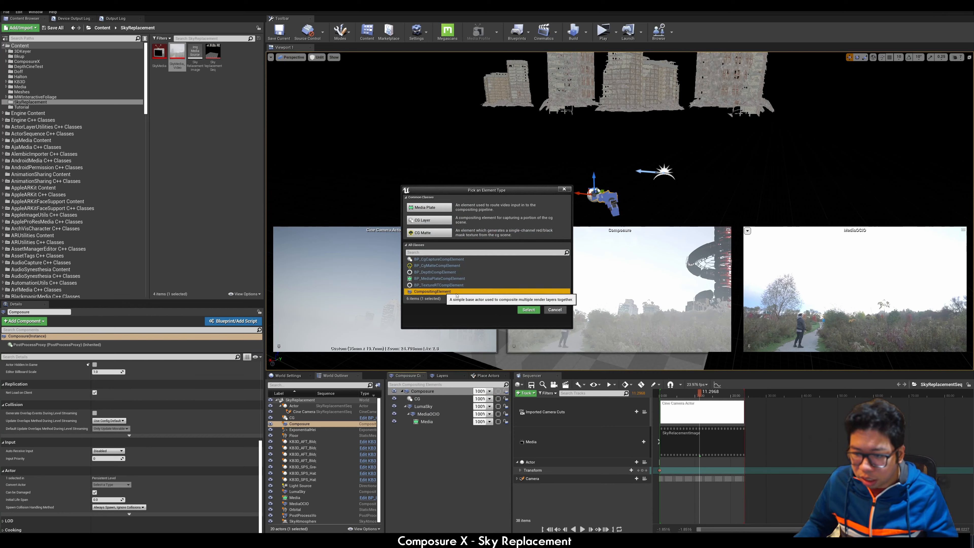
left_click(532, 310)
type("CG")
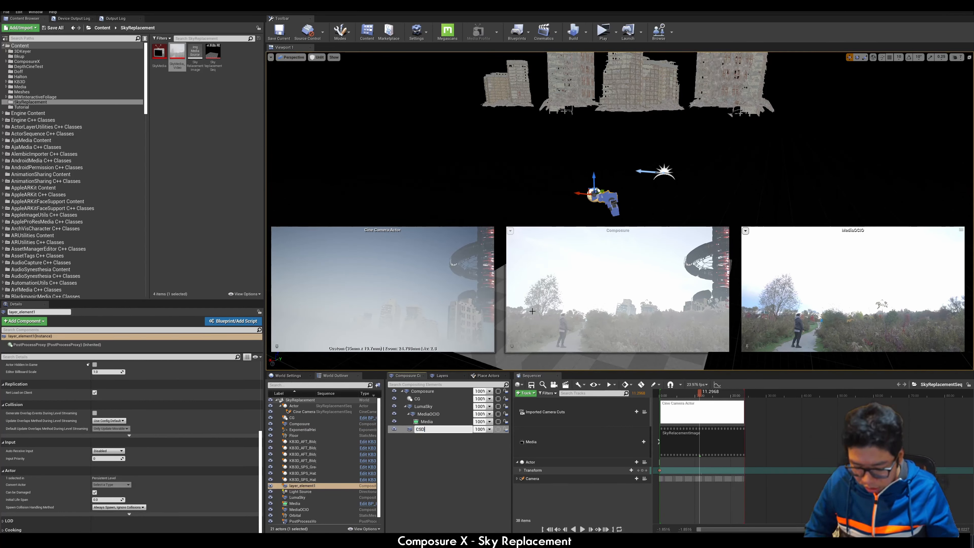
type("OC")
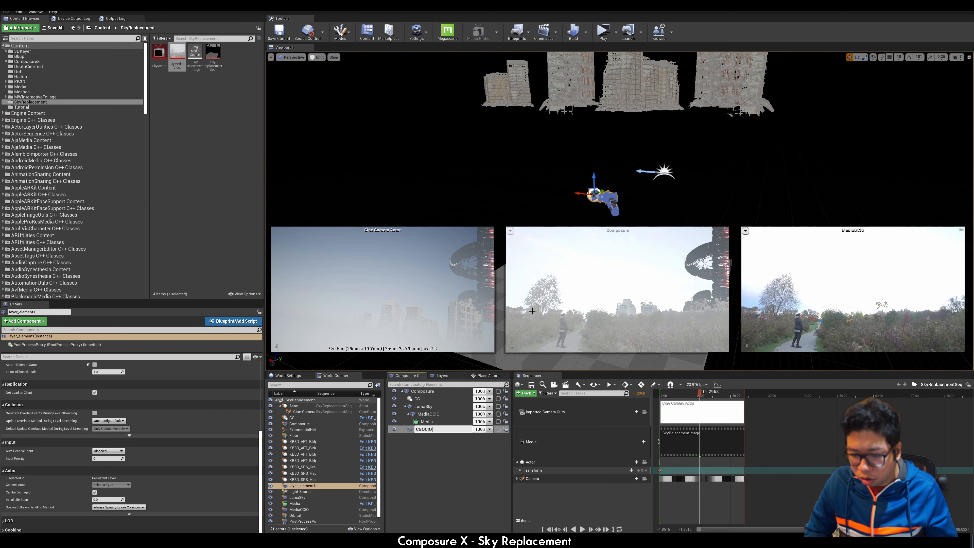
type("IO")
key("Return")
left_click_drag(413, 400, 412, 429)
Step: Add a transform pass to CGOCIO using the CX_Passthrough material with CG as its Passthrough input, and pin the layer's preview
left_click(405, 421)
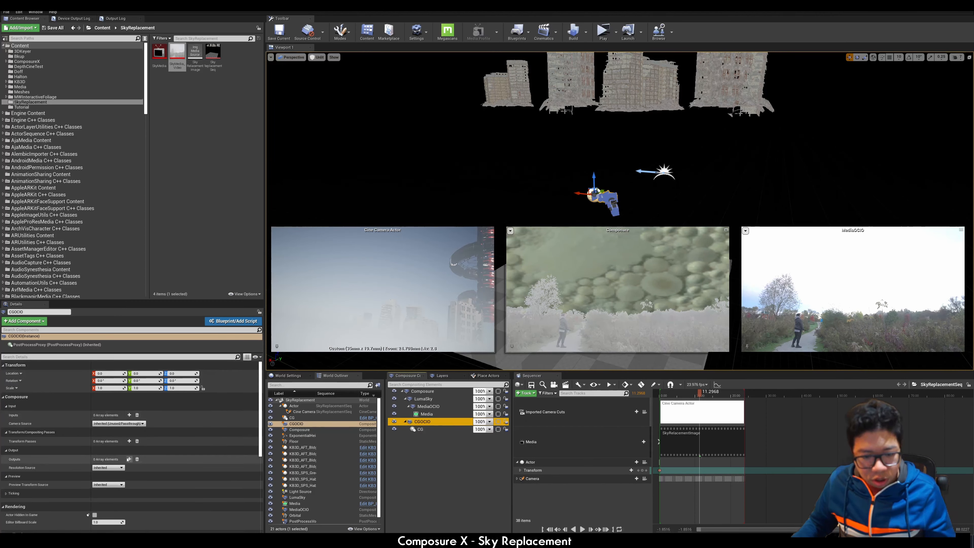
left_click(129, 441)
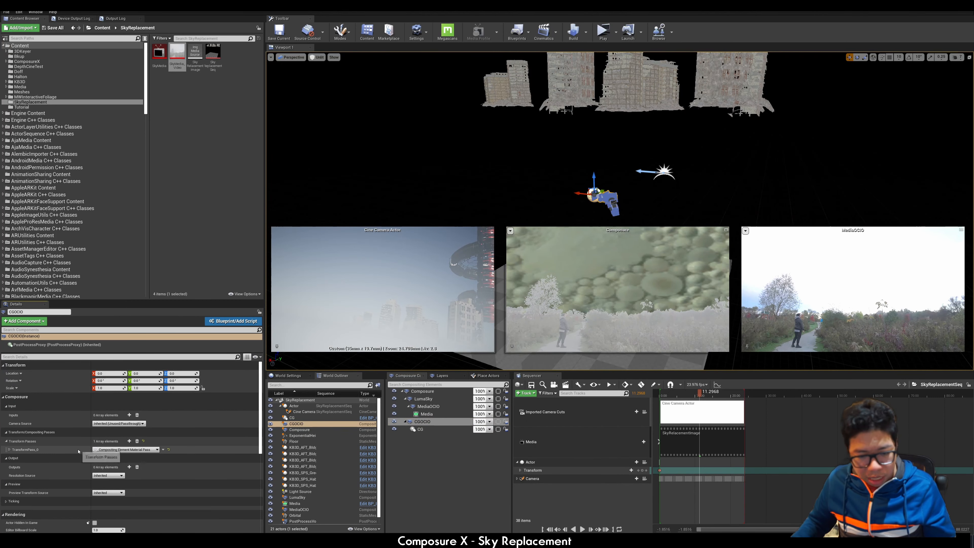
left_click(9, 450)
left_click(143, 476)
type("CX")
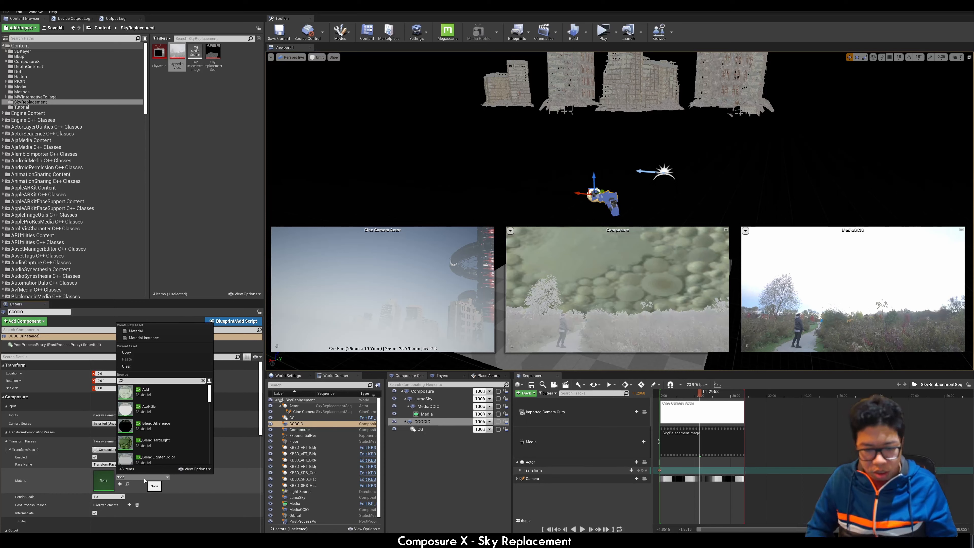
type("_pass")
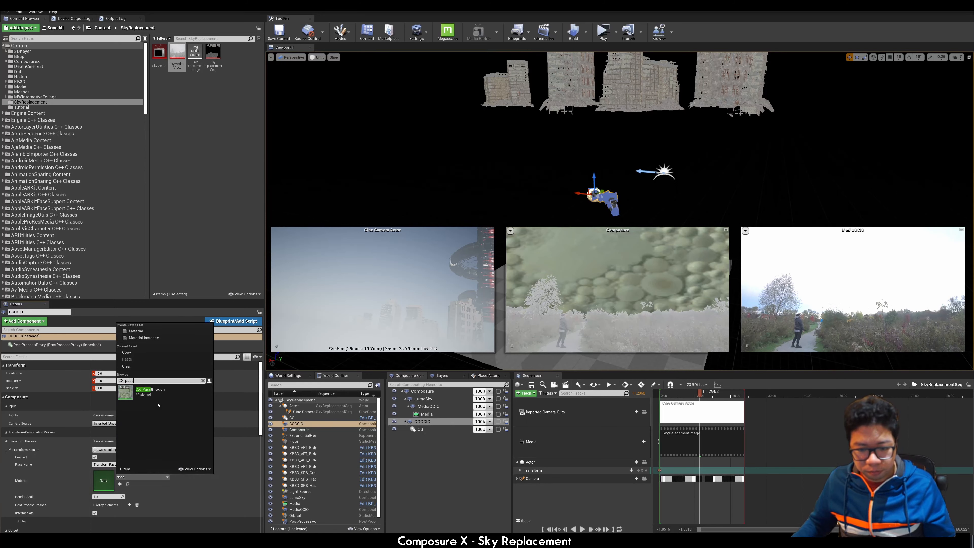
left_click(161, 392)
scroll(168, 410, "down", 3)
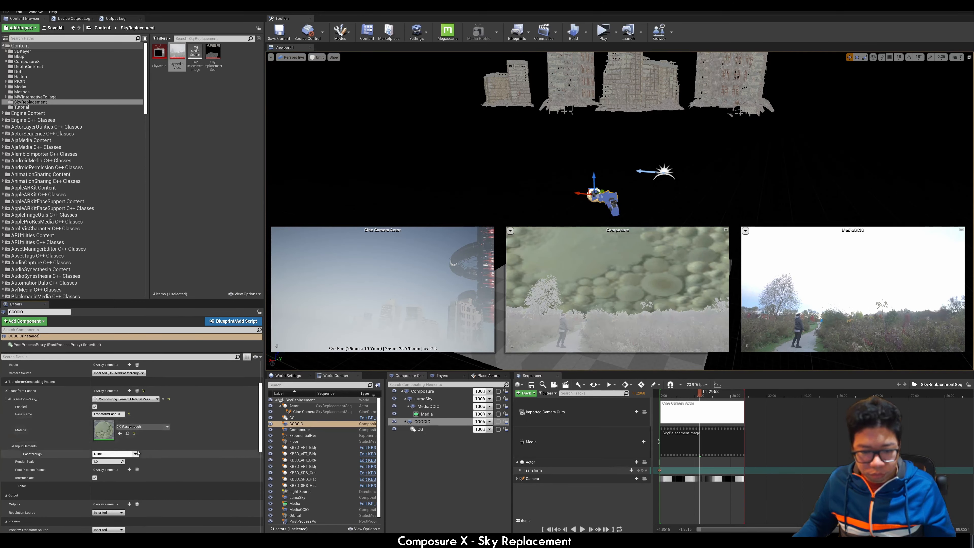
left_click(127, 460)
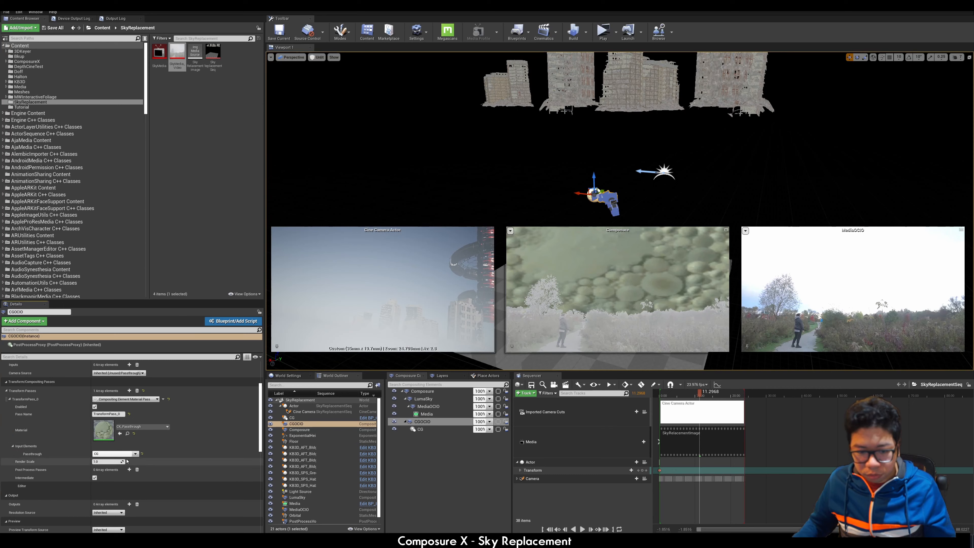
left_click(747, 345)
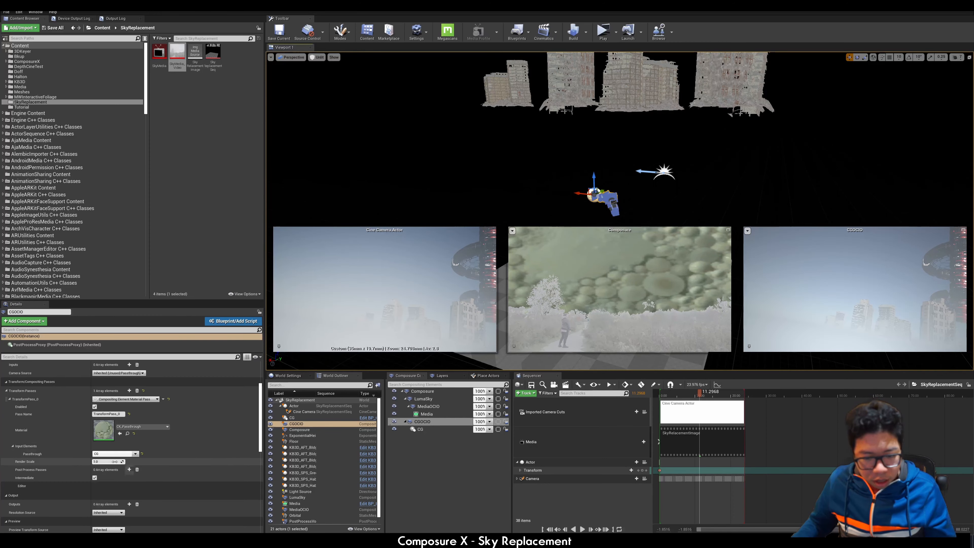
Step: Add a second CGOCIO transform pass of type Compositing Open Color IO Pass and assign the OCIO configuration as its source
left_click(129, 391)
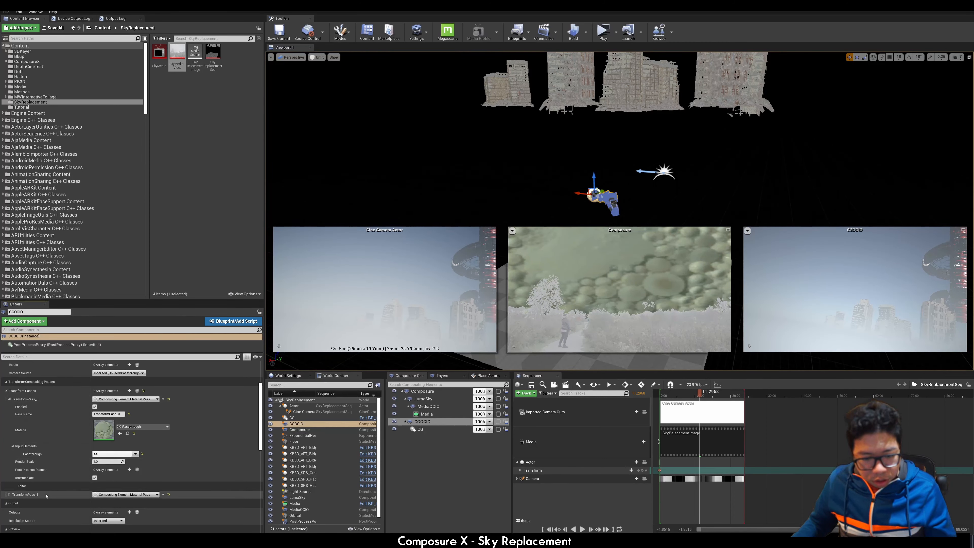
scroll(118, 453, "down", 3)
left_click(141, 462)
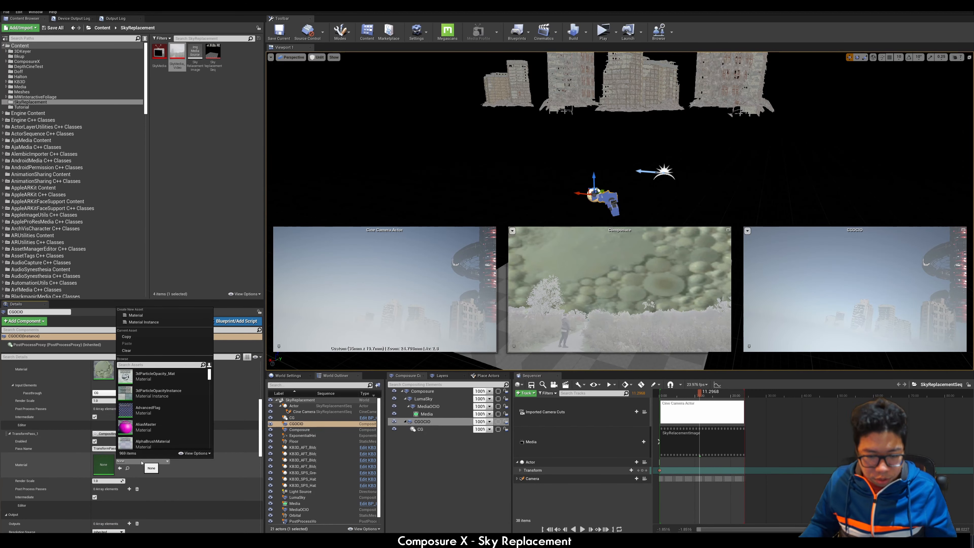
left_click(110, 433)
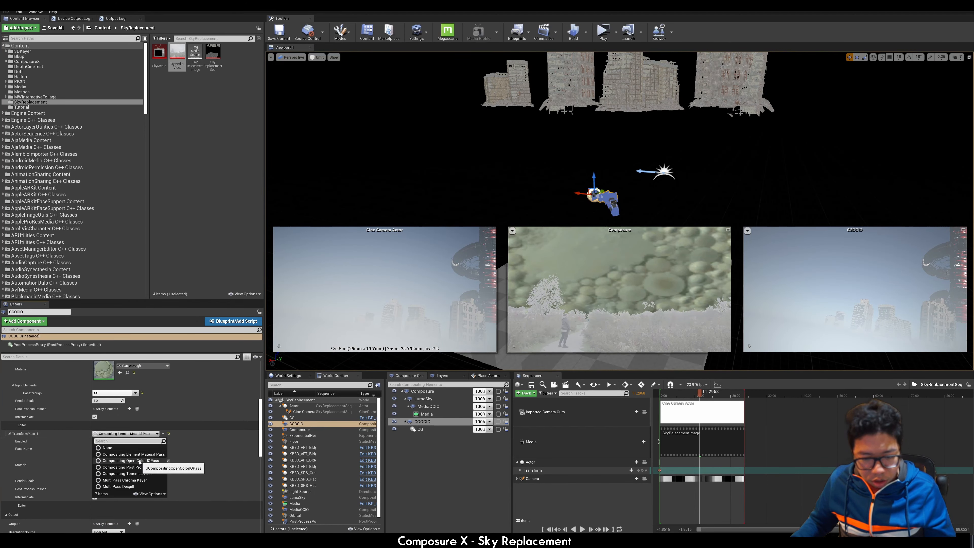
left_click(115, 461)
left_click(12, 441)
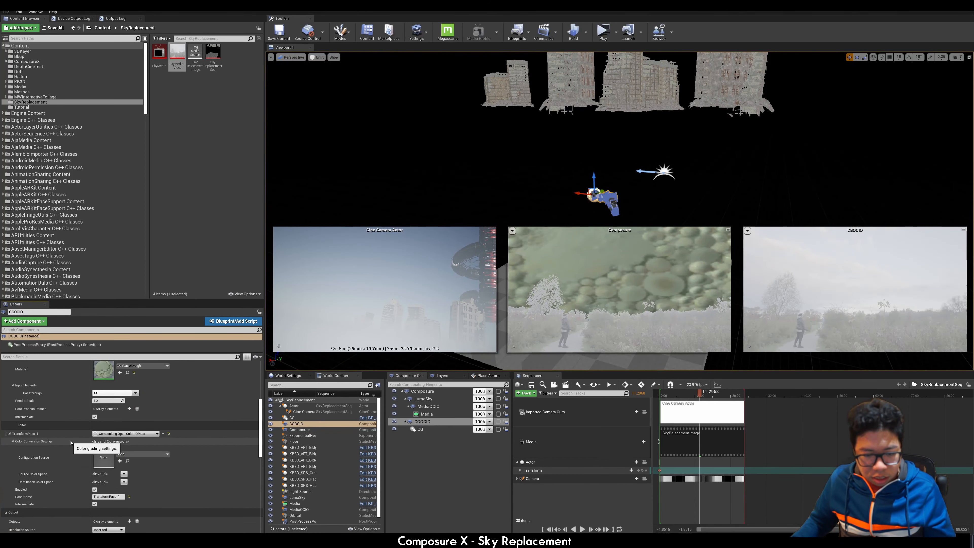
left_click(142, 454)
left_click(161, 385)
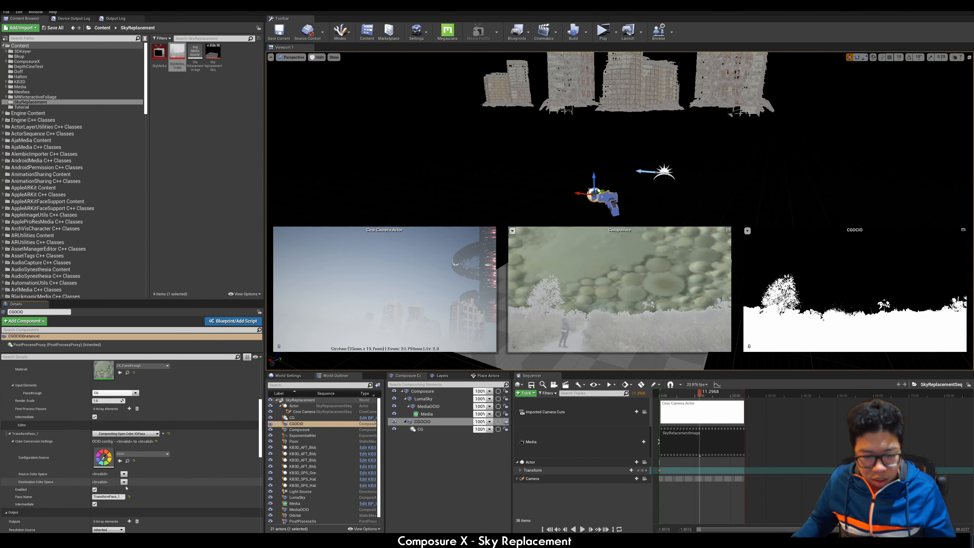
Step: Set the OCIO pass's source color space to Utility - Linear - sRGB and its destination to Input - Sony - Linear - S-Gamut3.Cine
left_click(124, 474)
left_click(144, 485)
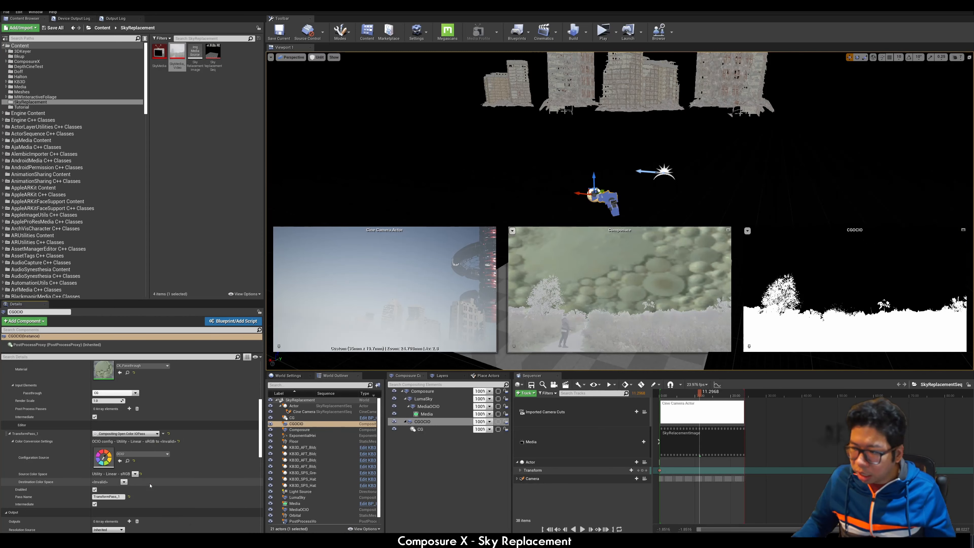
left_click(124, 482)
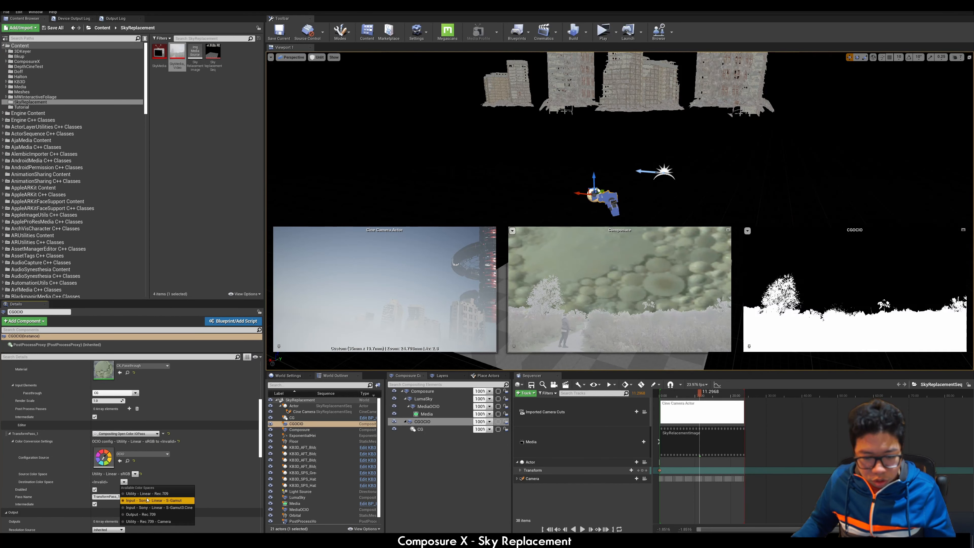
left_click(151, 508)
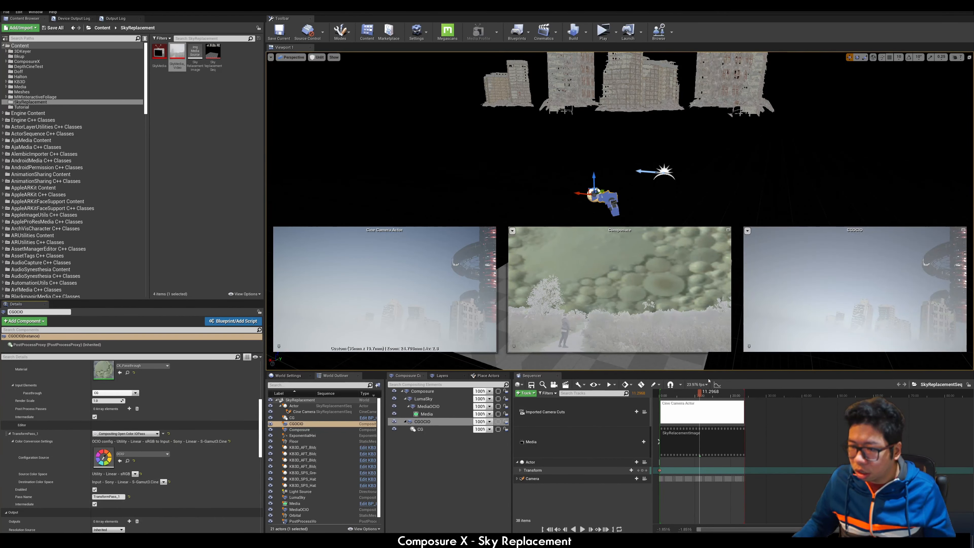
Step: Set the Bottom input of Composure's first pass to CGOCIO and play the sequence from its start
left_click(437, 391)
left_click(749, 347)
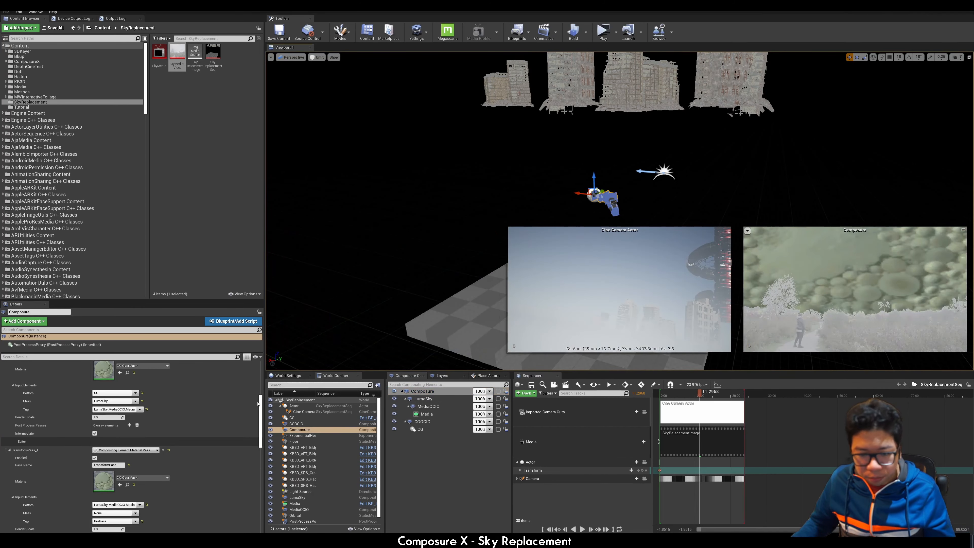
left_click(135, 392)
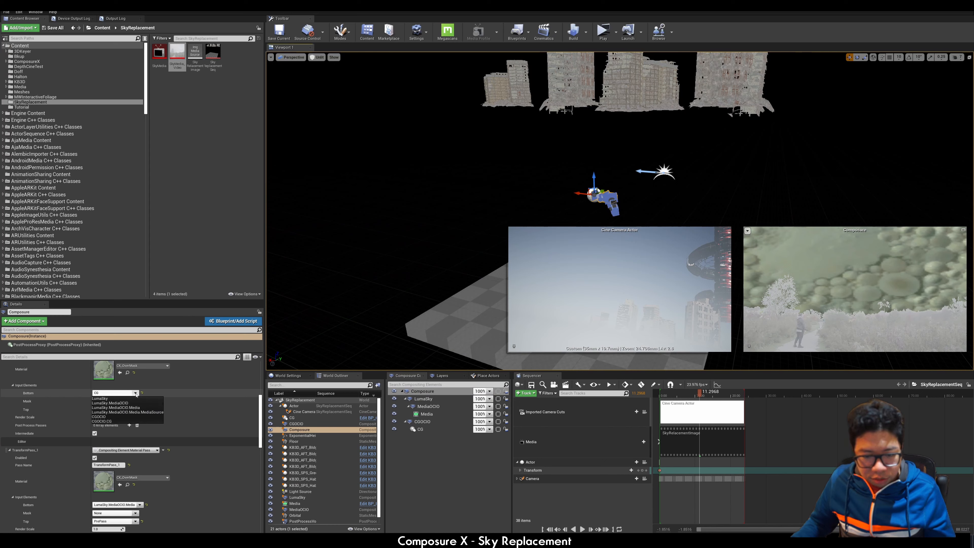
left_click(127, 416)
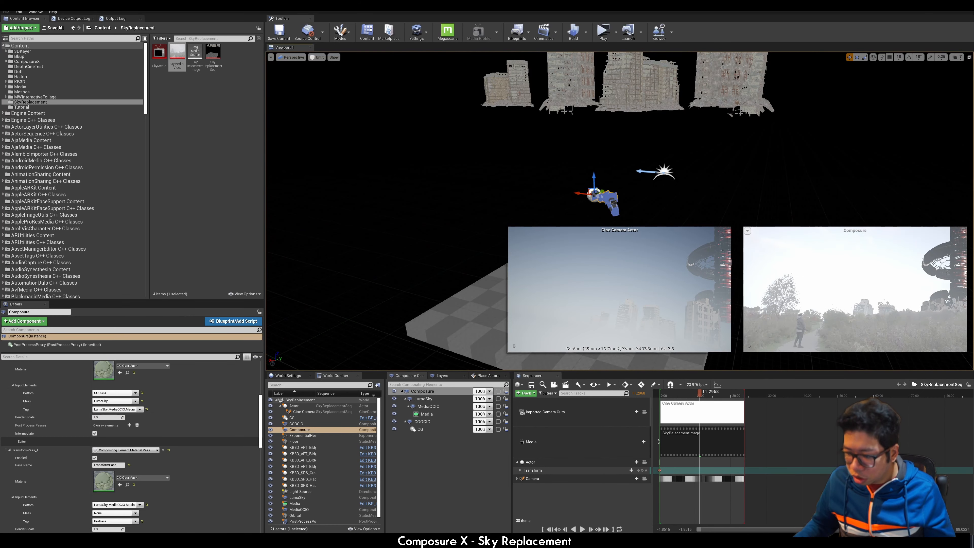
left_click(550, 529)
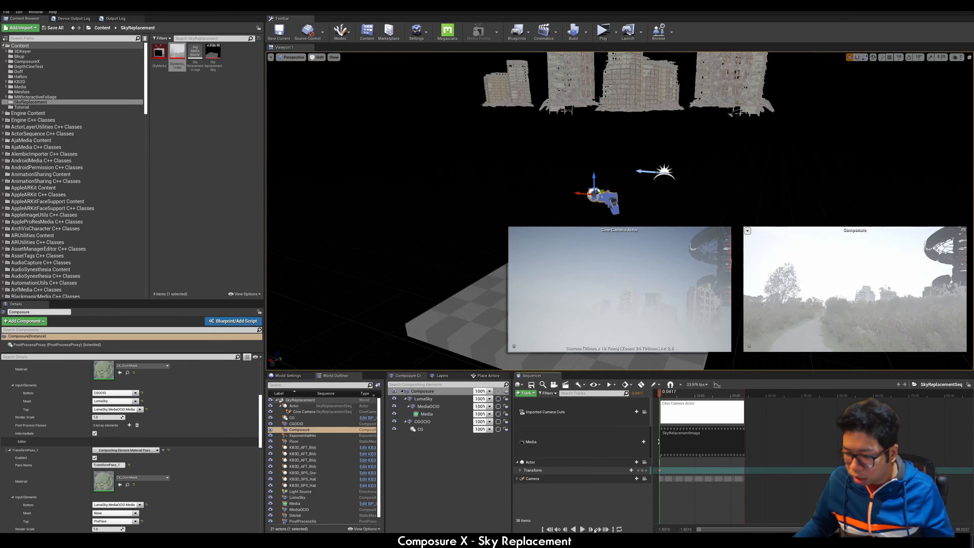
left_click(582, 529)
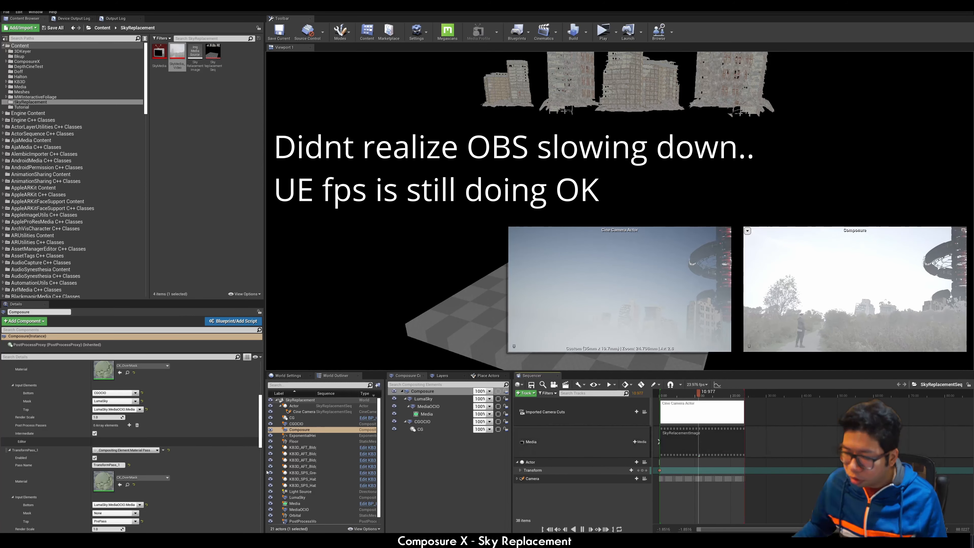
Step: Adjust the Volumetric Fog Scattering Distribution of the ExponentialHeightFog actor
scroll(303, 496, "down", 1)
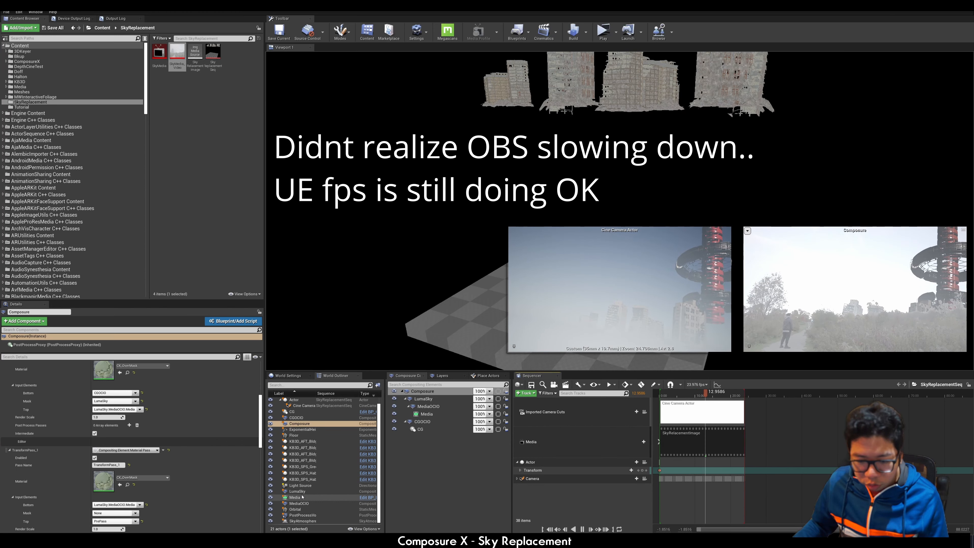
scroll(303, 497, "up", 1)
left_click(302, 435)
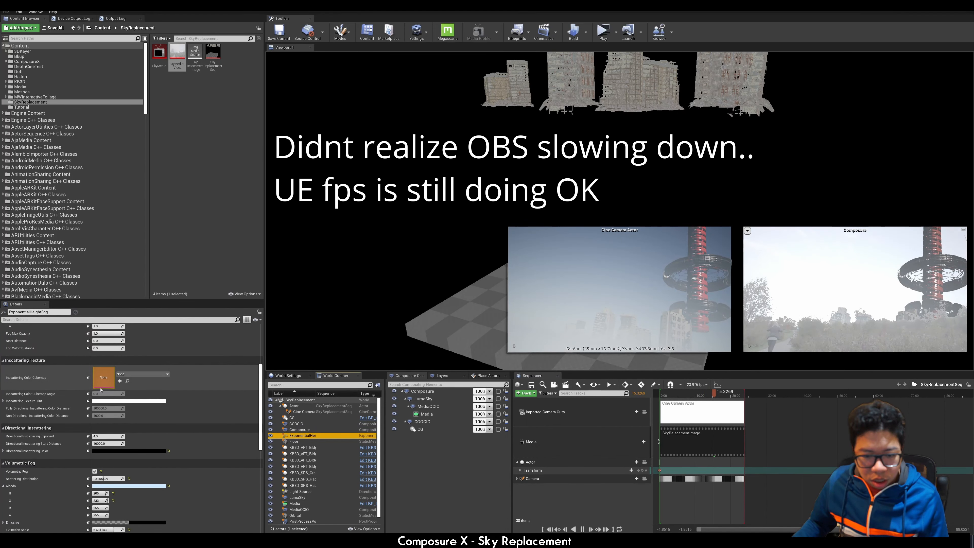
scroll(101, 390, "down", 2)
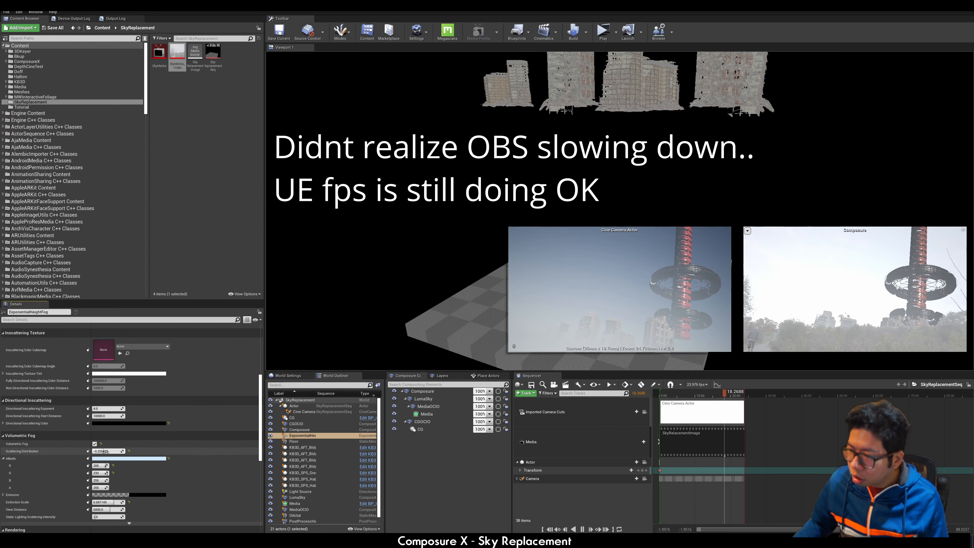
left_click_drag(107, 452, 104, 451)
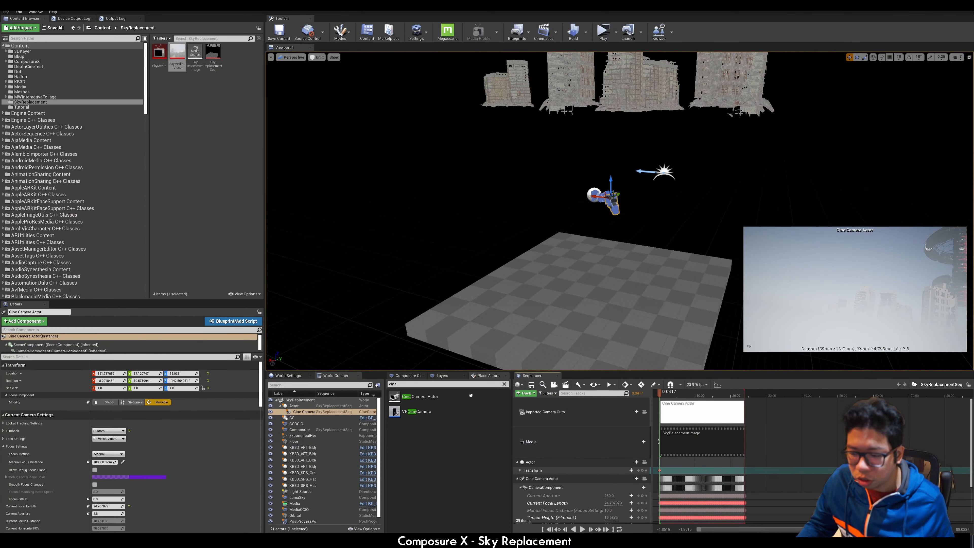
Step: Examine the Cine Camera Actor's sequencer options and the Composure element's pass inputs and available output types
right_click(552, 479)
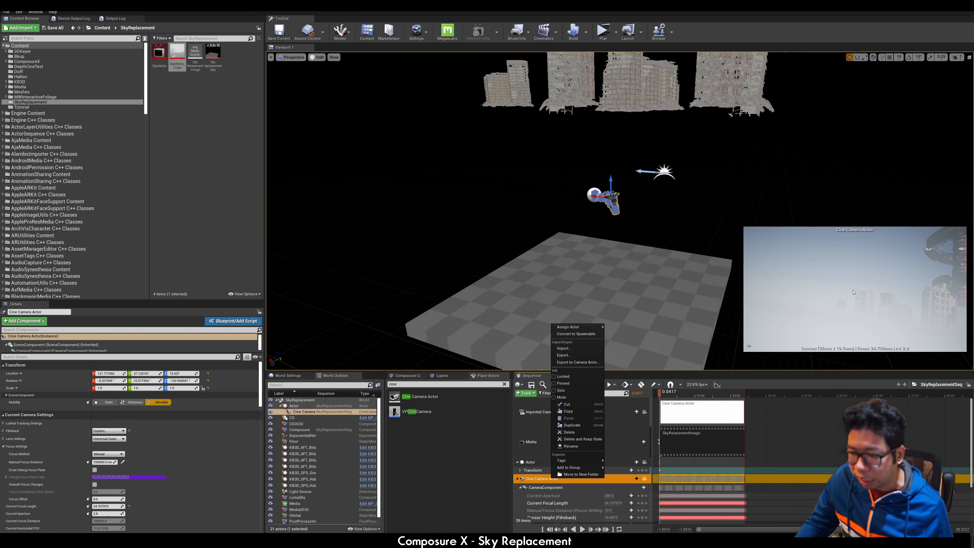
left_click(489, 460)
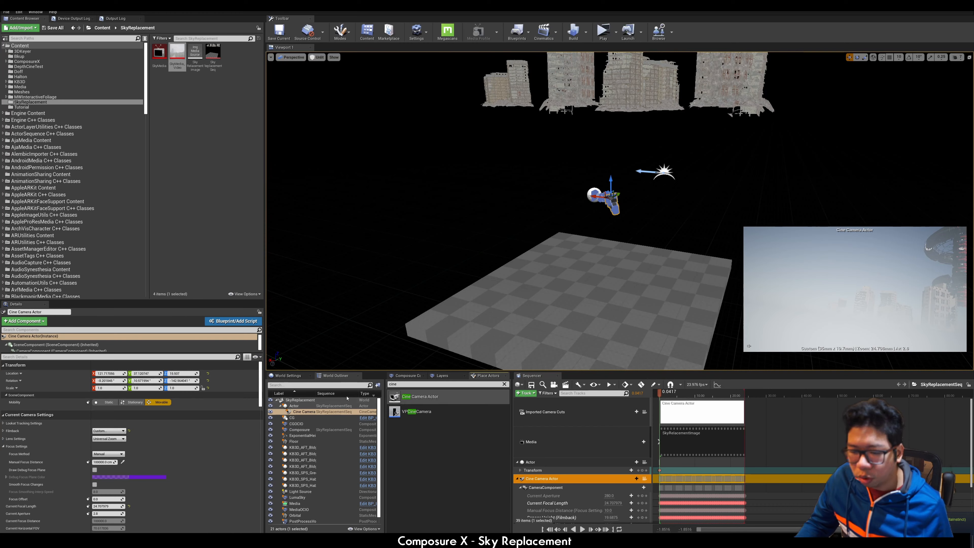
left_click(406, 376)
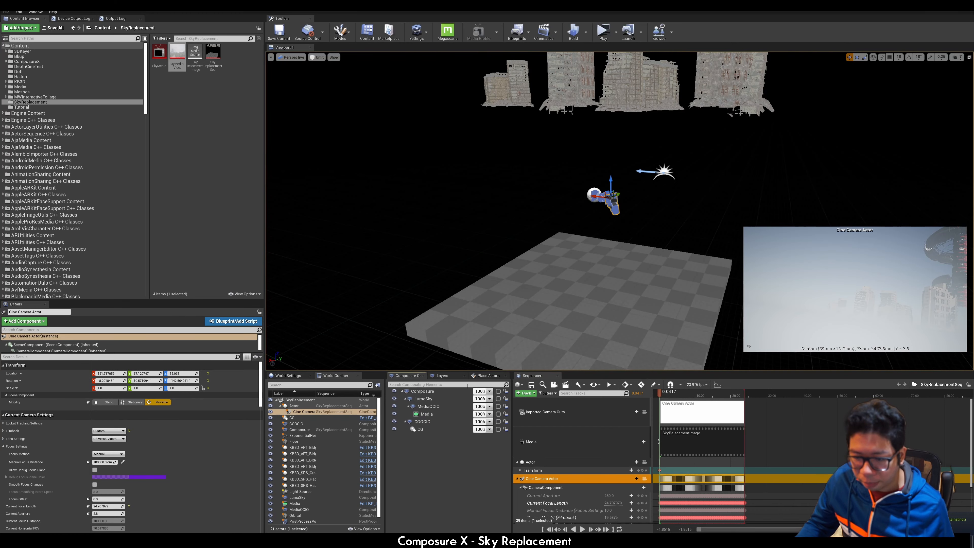
left_click(423, 391)
scroll(150, 423, "down", 8)
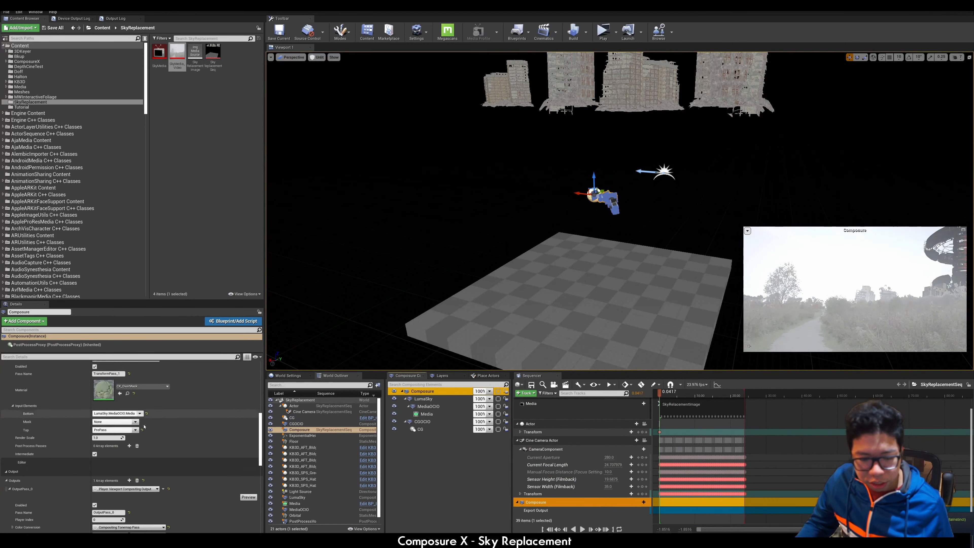
left_click(142, 418)
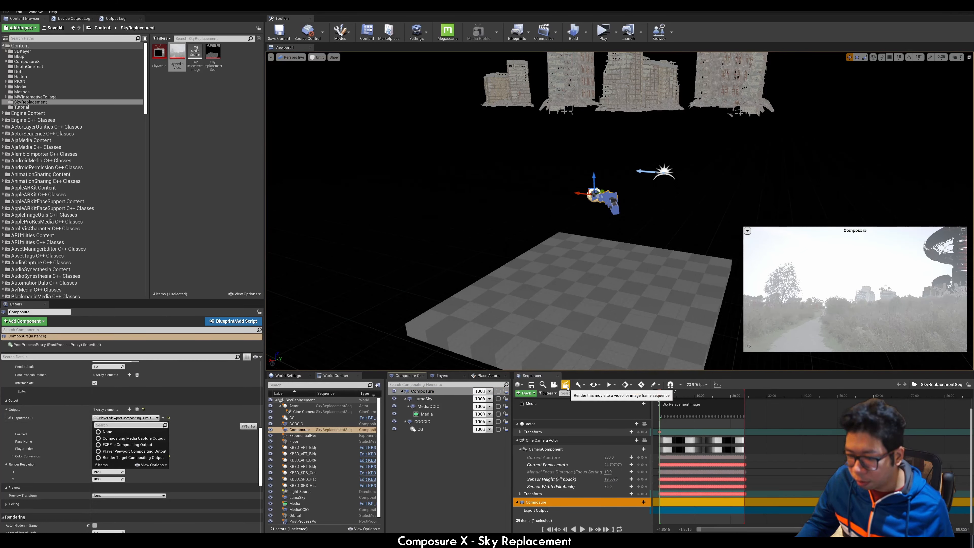
left_click(501, 452)
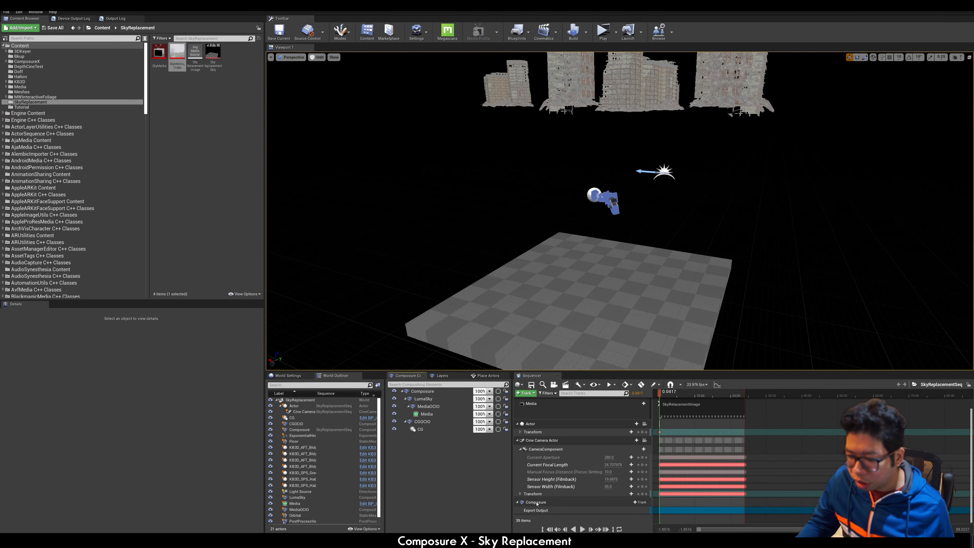
left_click(562, 505)
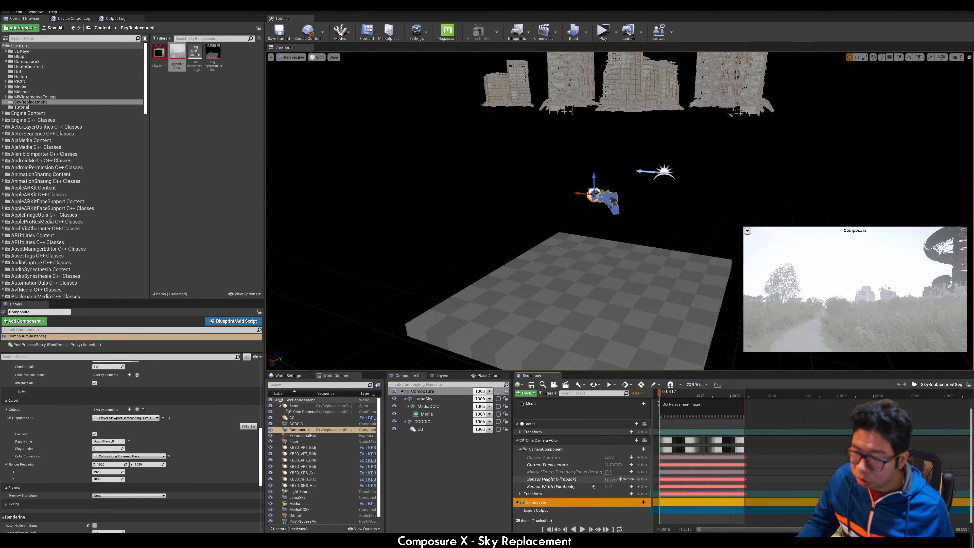
Step: Render the sequence with the ComposureExport image format and no audio, saving the SkyReplacement level before capture
left_click(566, 384)
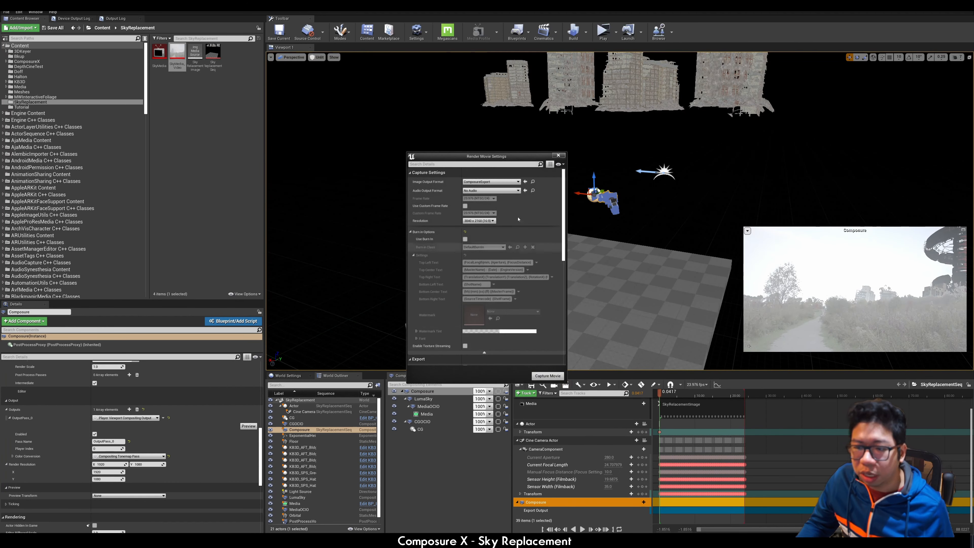
left_click(490, 181)
left_click(466, 173)
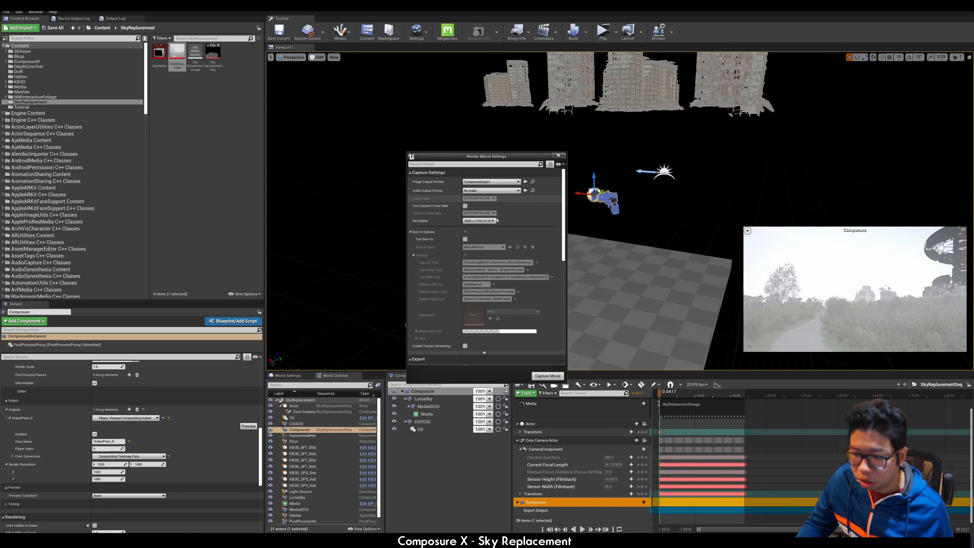
left_click(546, 376)
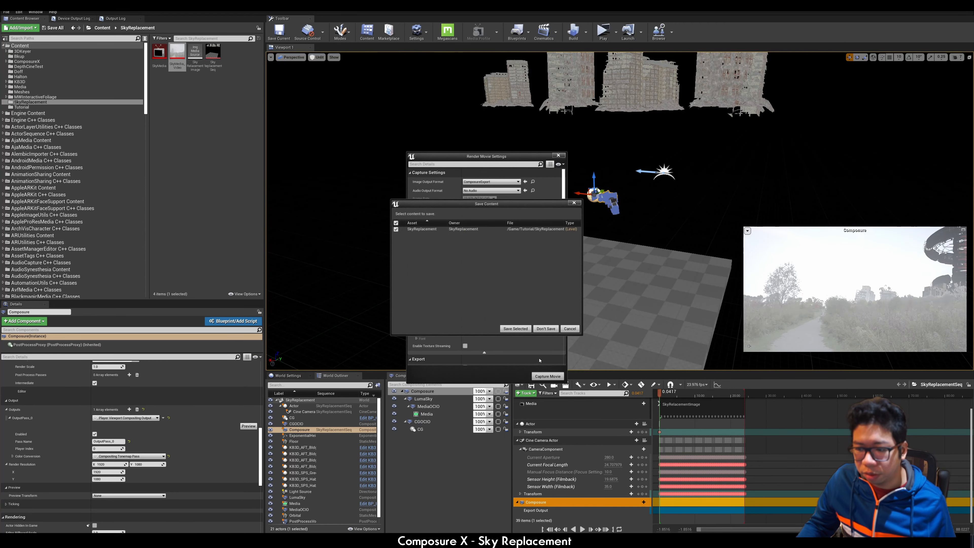
left_click(520, 329)
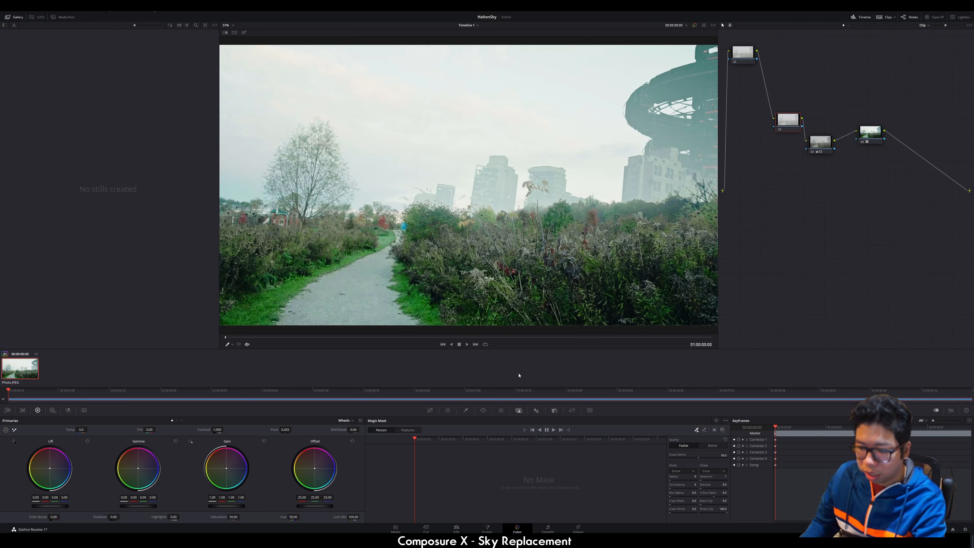
Step: In DaVinci Resolve, play the graded sky replacement clip for several seconds and stop playback
left_click(467, 345)
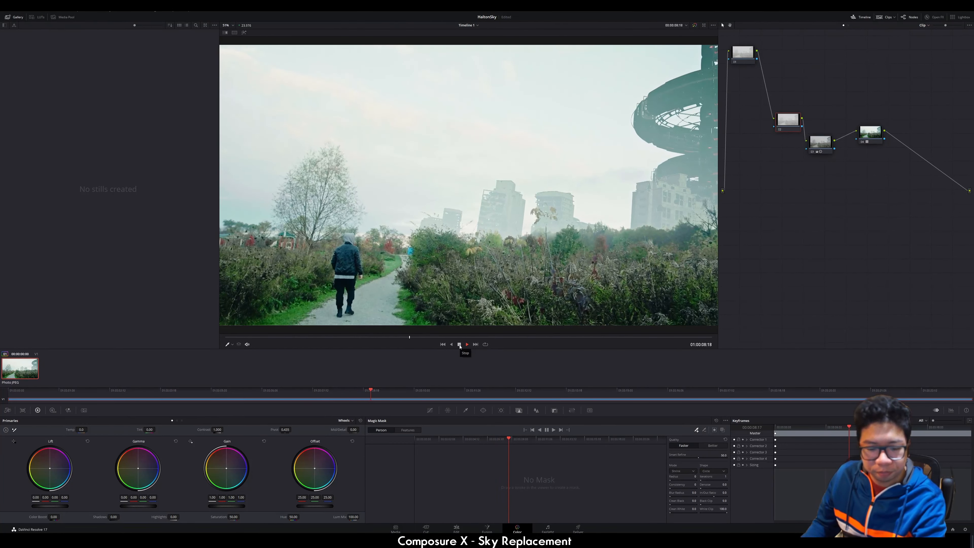
left_click(459, 345)
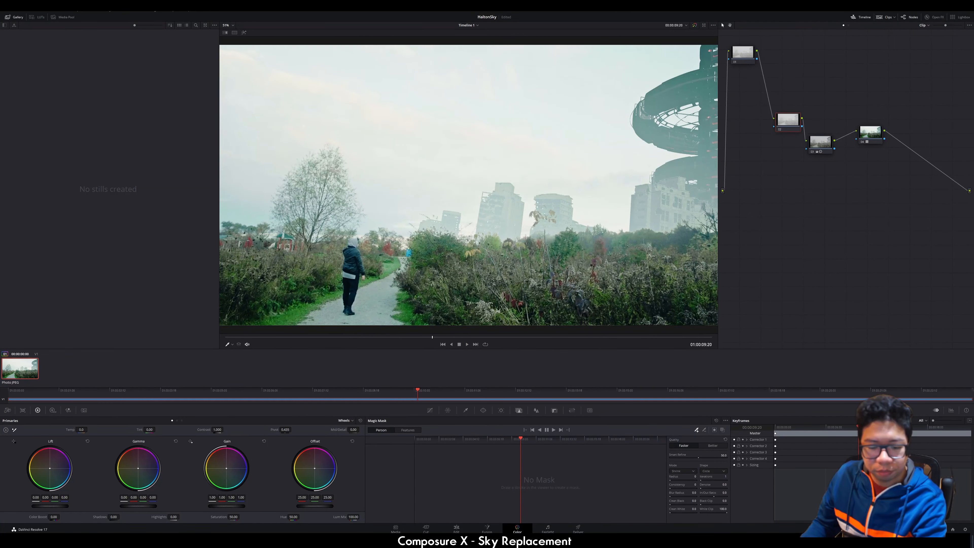